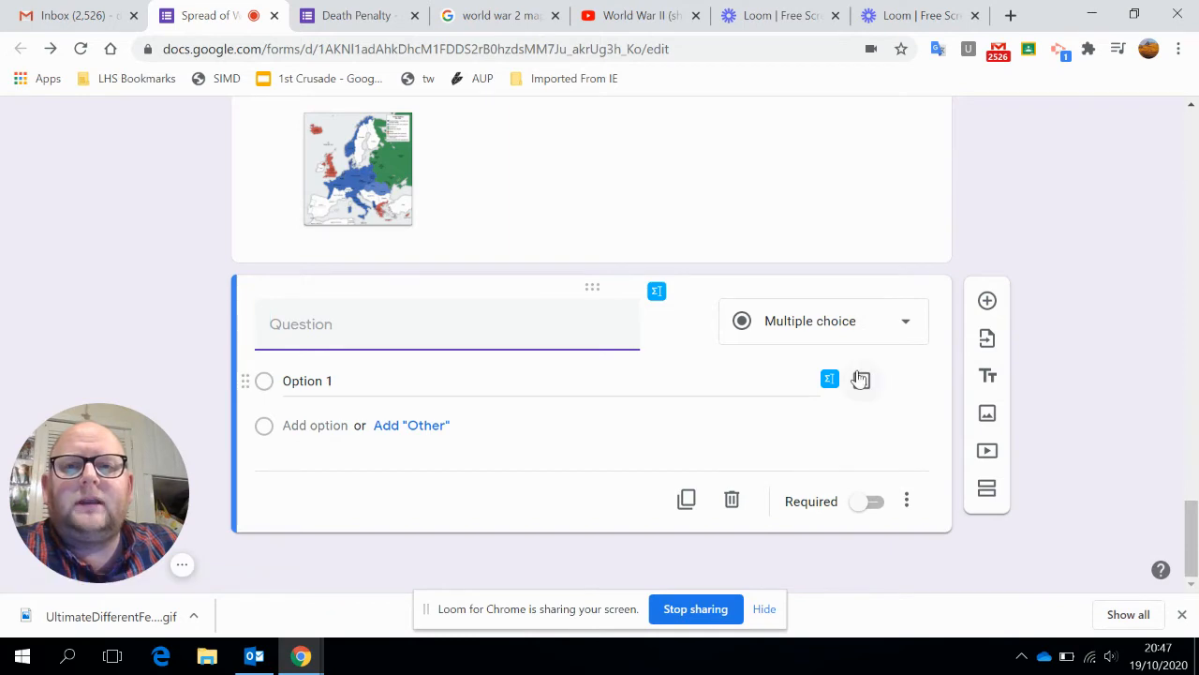
{"action": "left_click", "coordinate": [988, 413]}
{"action": "scroll", "coordinate": [592, 310], "scroll_direction": "down", "scroll_amount": 5}
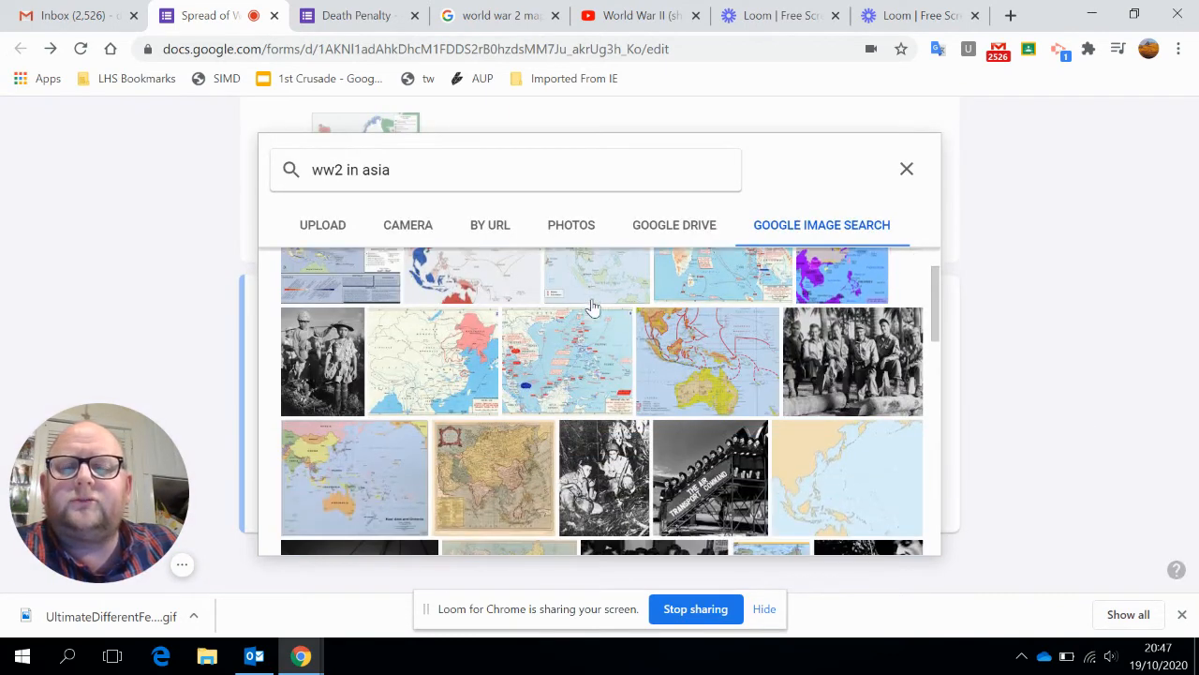
{"action": "scroll", "coordinate": [712, 393], "scroll_direction": "up", "scroll_amount": 10}
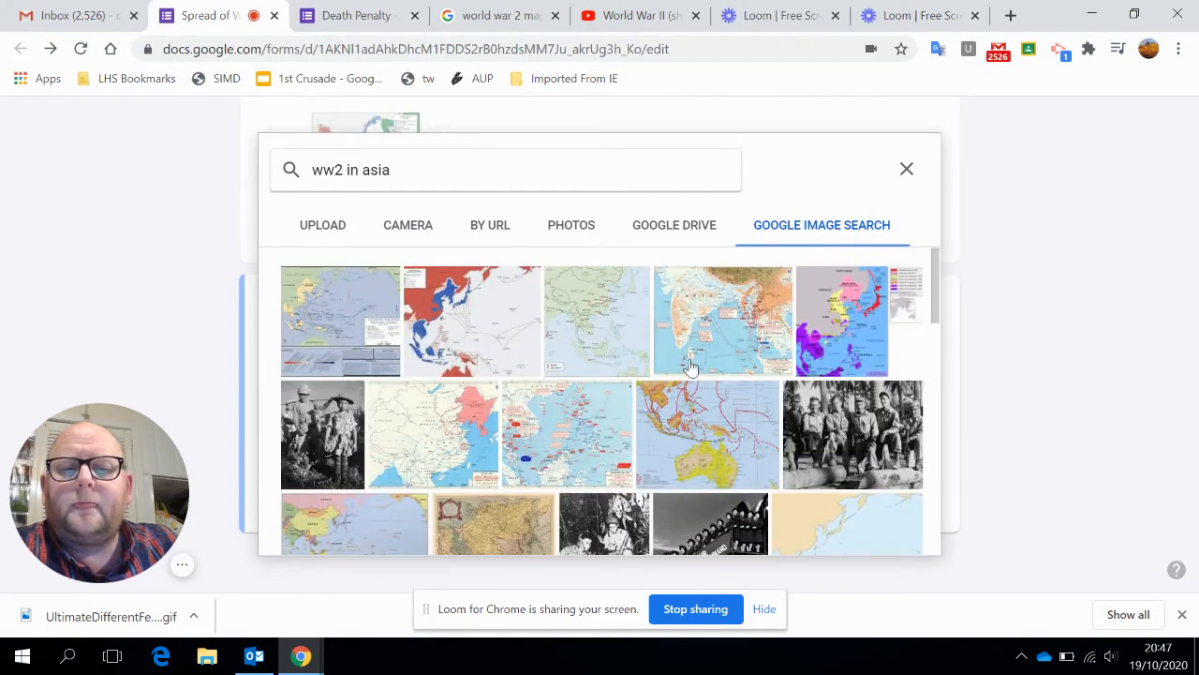
{"action": "left_click", "coordinate": [907, 170]}
Switch to the "world war 2 maps gif" image results and download the Nazi Expansion map GIF.
{"action": "left_click", "coordinate": [496, 15]}
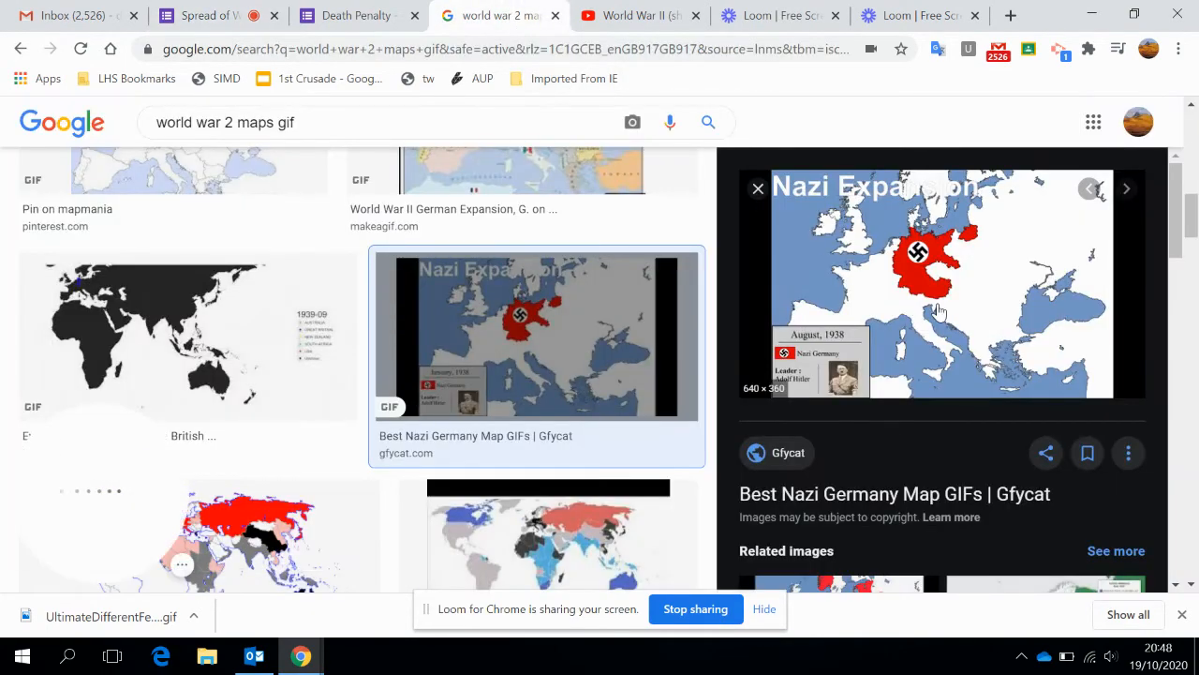
{"action": "right_click", "coordinate": [933, 301]}
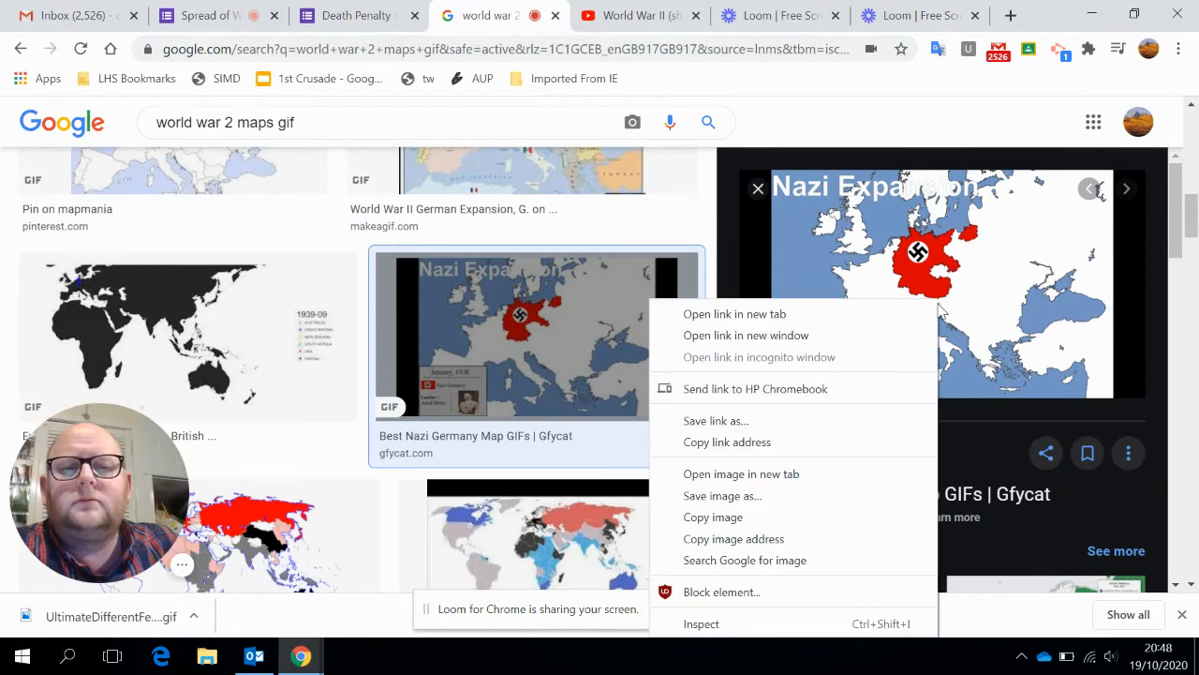
{"action": "left_click", "coordinate": [817, 498]}
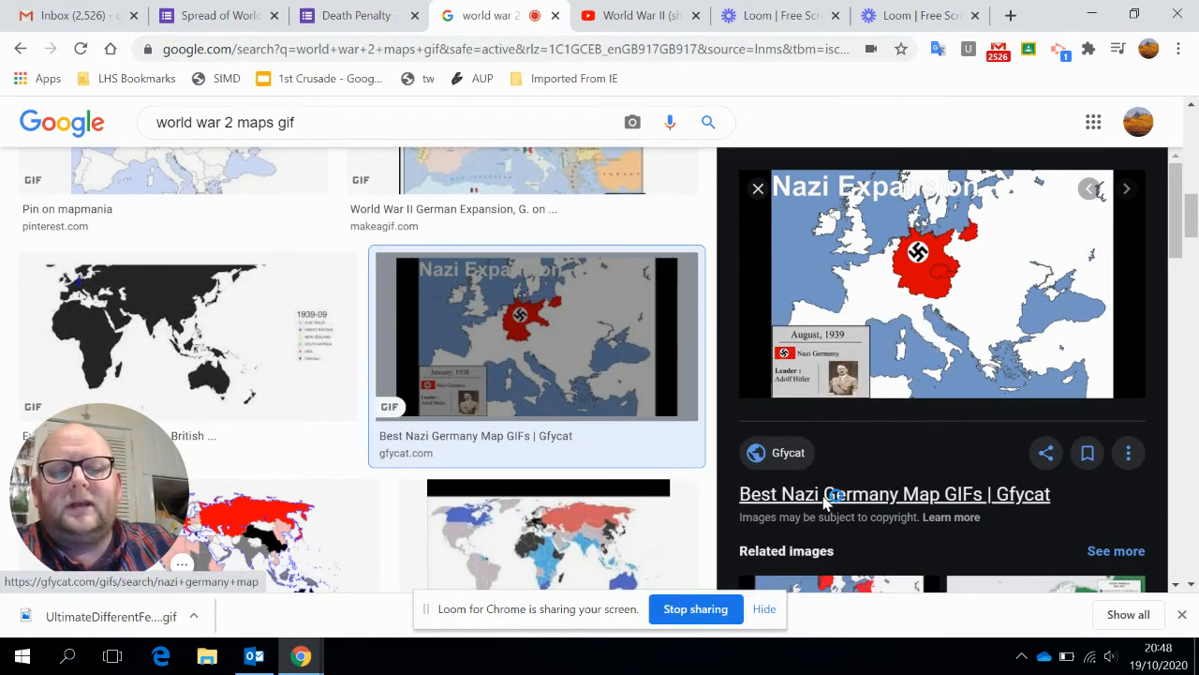
{"action": "key", "text": "Return"}
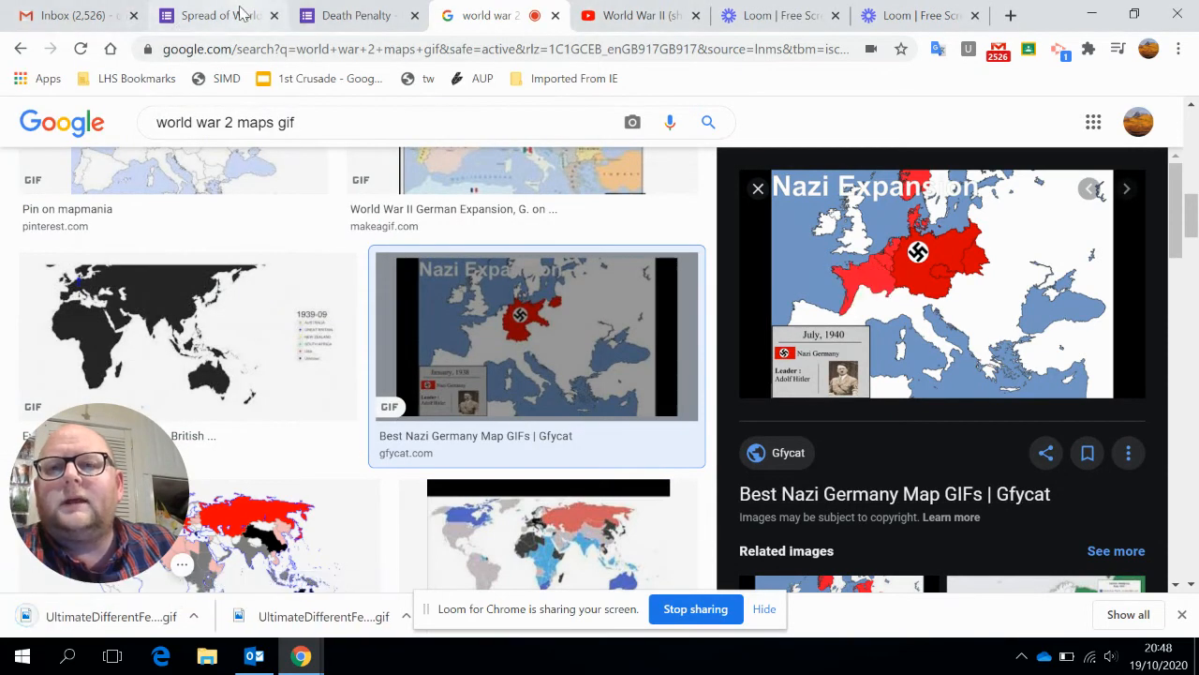
Return to the Spread of World War 2 form and upload UltimateDifferentFeline-max-1mb (1).gif as the blank question's image.
{"action": "left_click", "coordinate": [199, 13]}
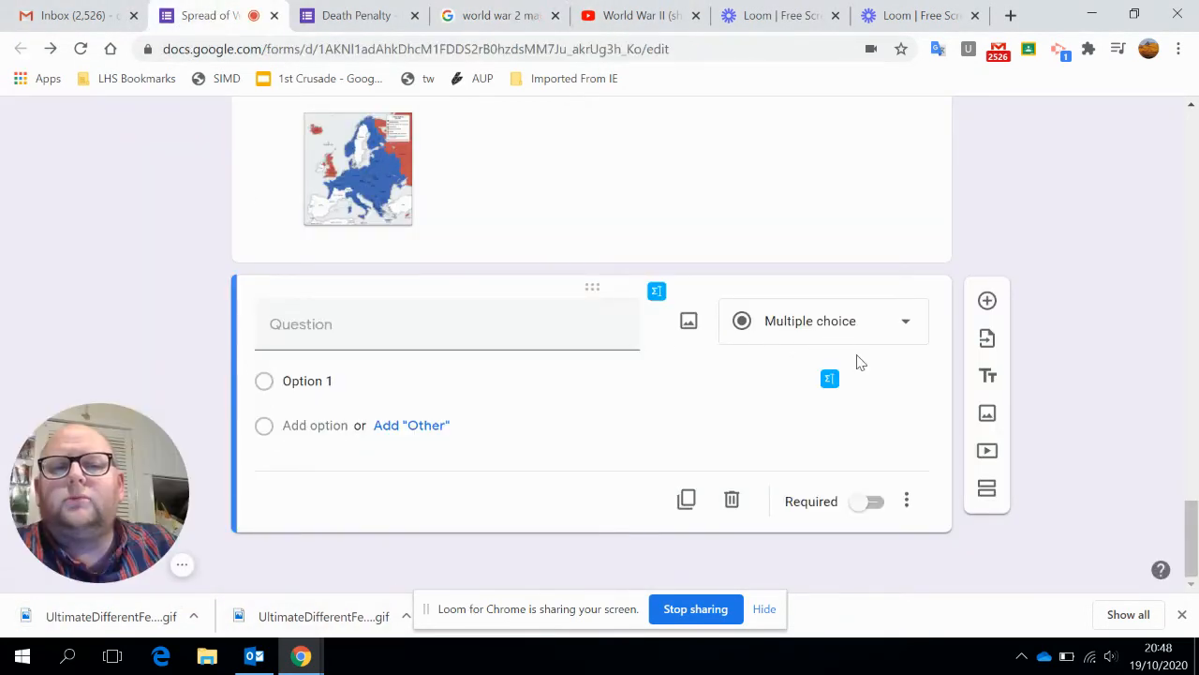
{"action": "left_click", "coordinate": [687, 324]}
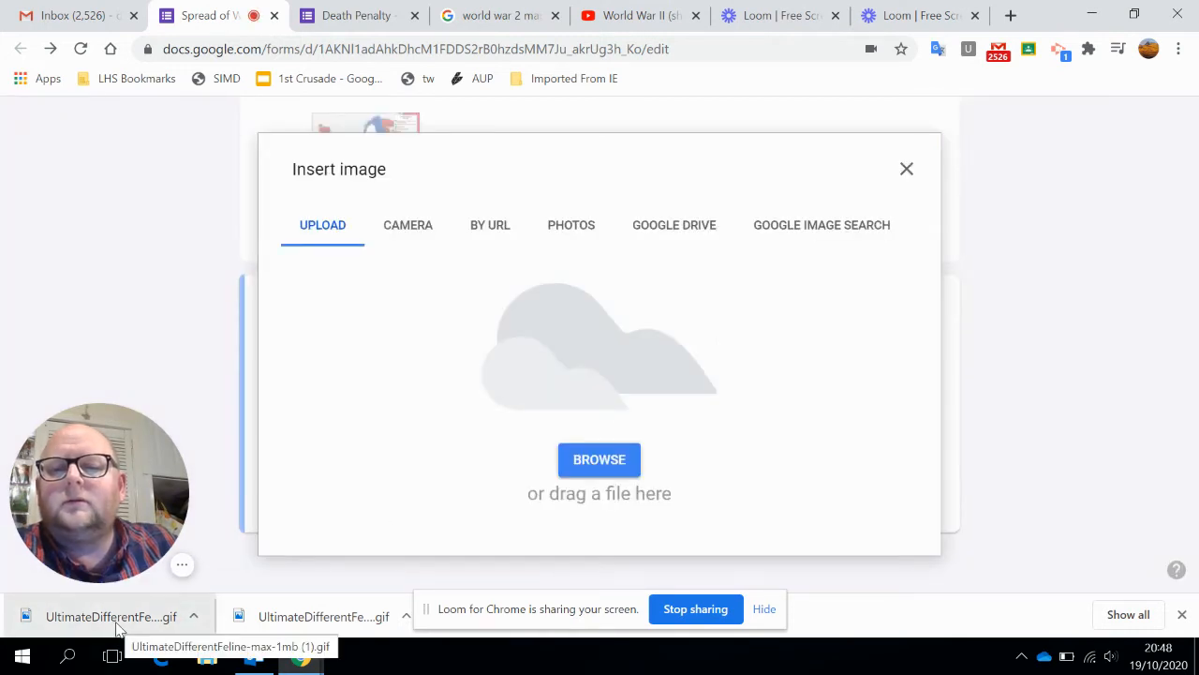
{"action": "left_click_drag", "start_coordinate": [120, 630], "coordinate": [588, 412]}
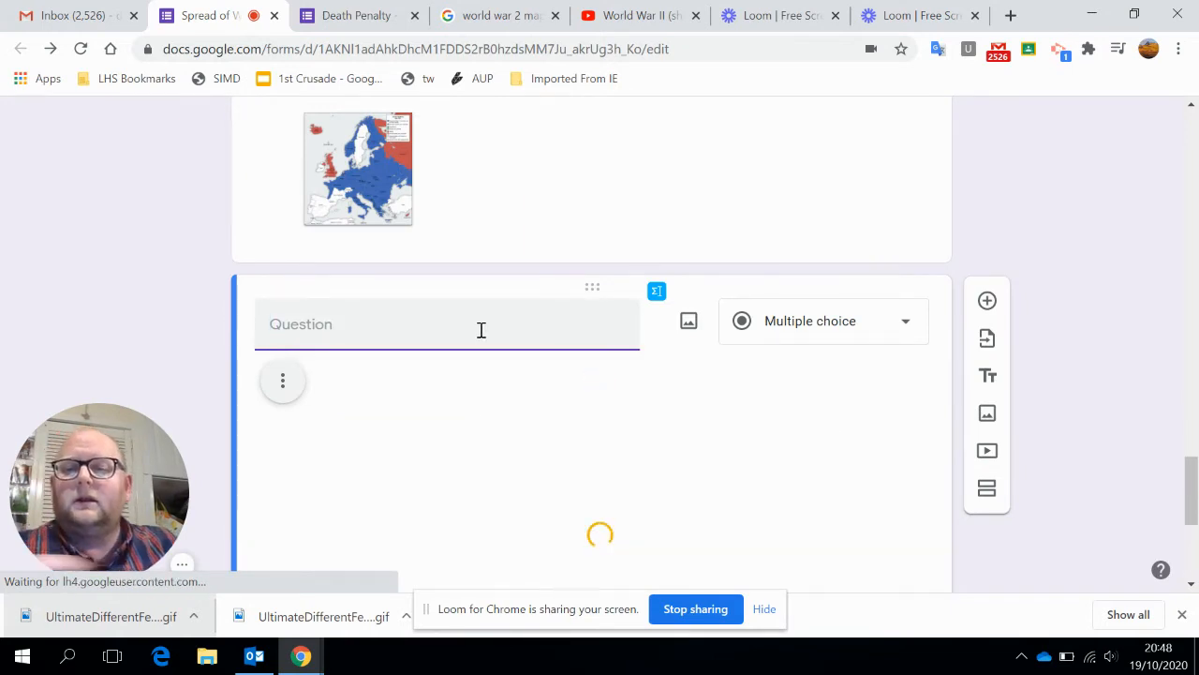
Enter the question text "Look at this gif and tell me at which point the Germans were at their maximum power".
{"action": "type", "text": "Look at this"}
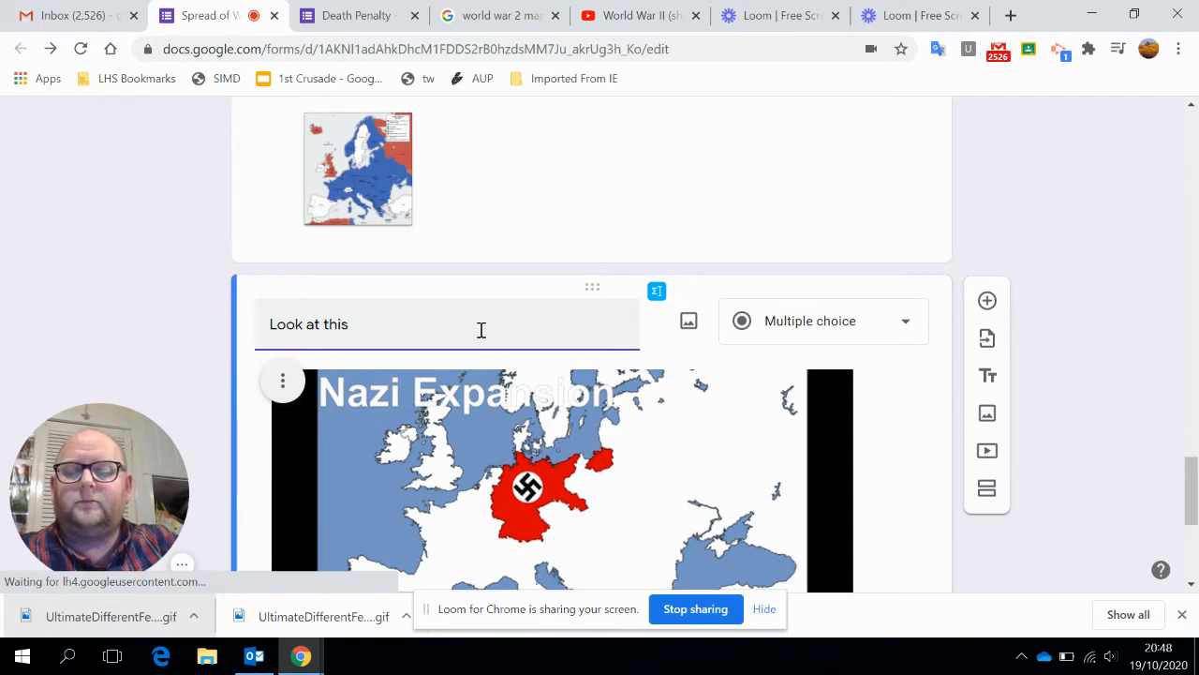
{"action": "type", "text": " gif and"}
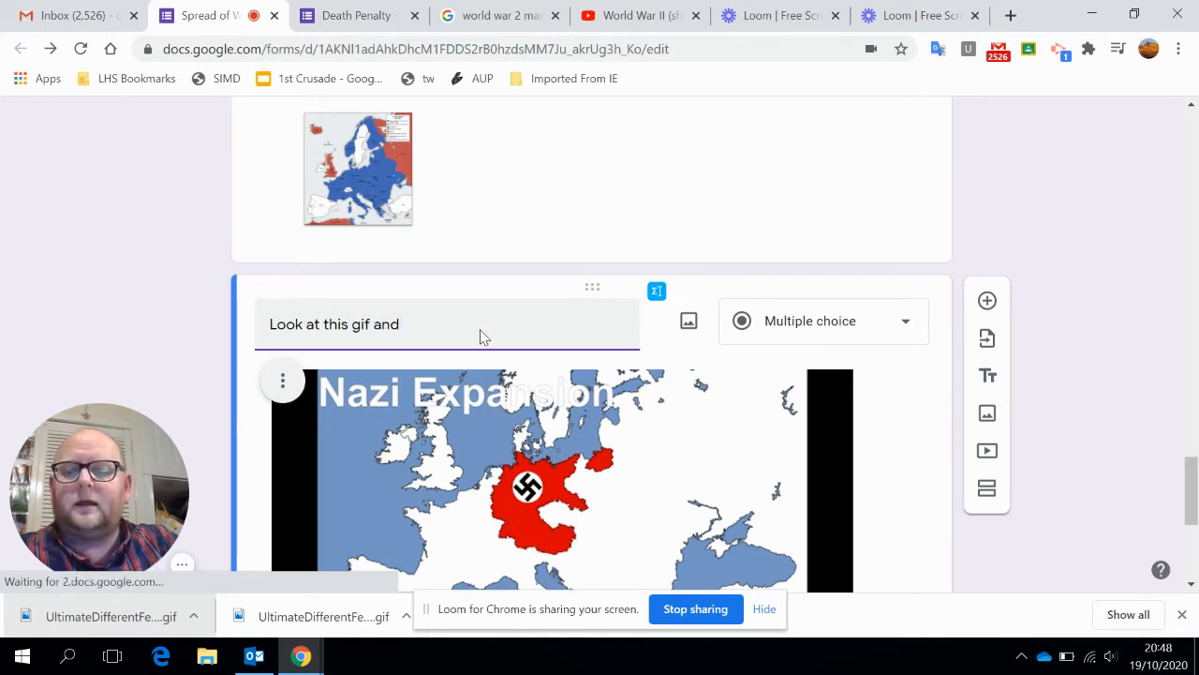
{"action": "type", "text": " tell me "}
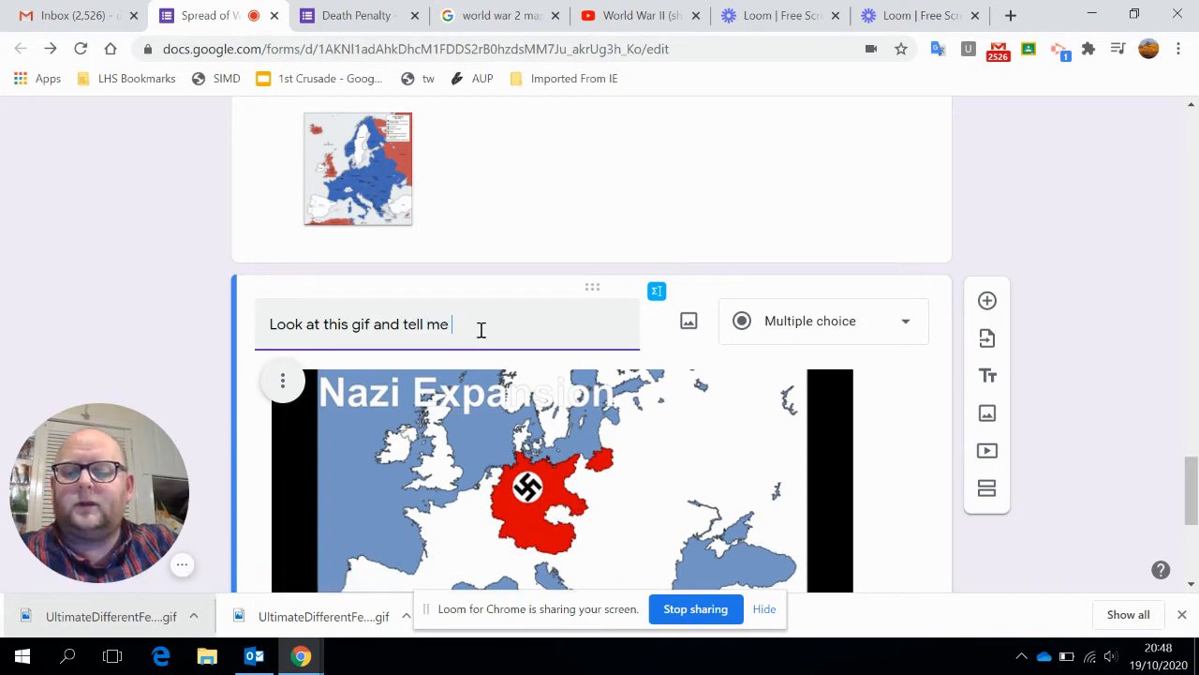
{"action": "type", "text": "at which point the Germans were at their maximum"}
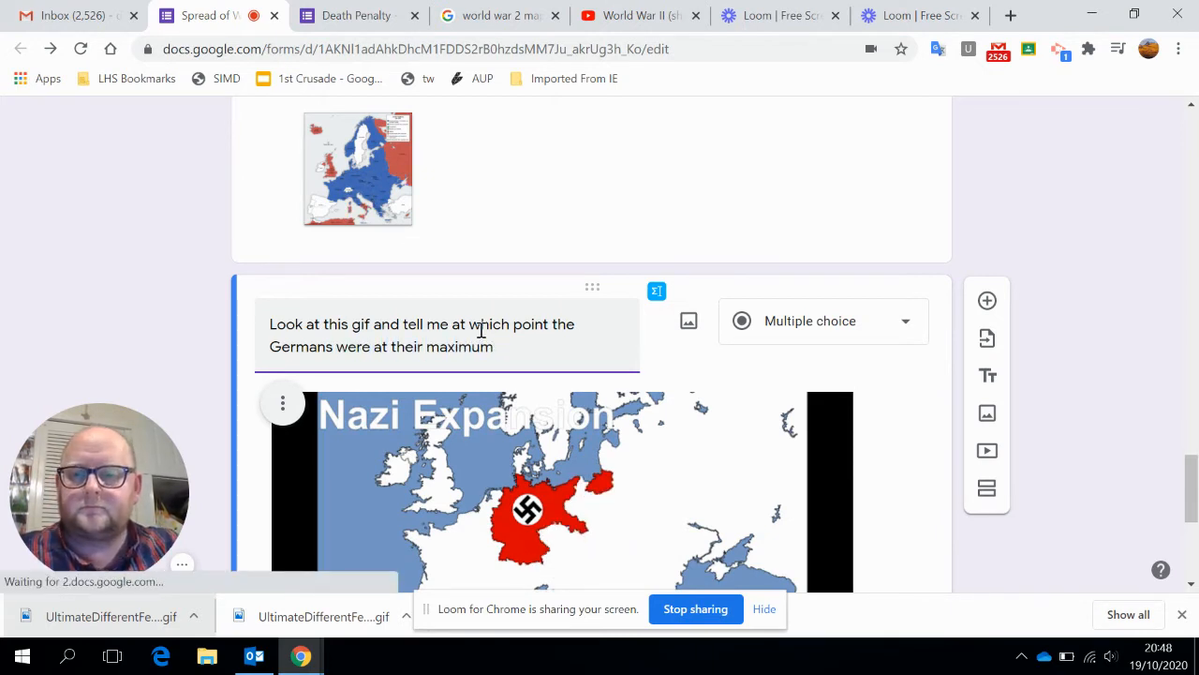
{"action": "type", "text": " power"}
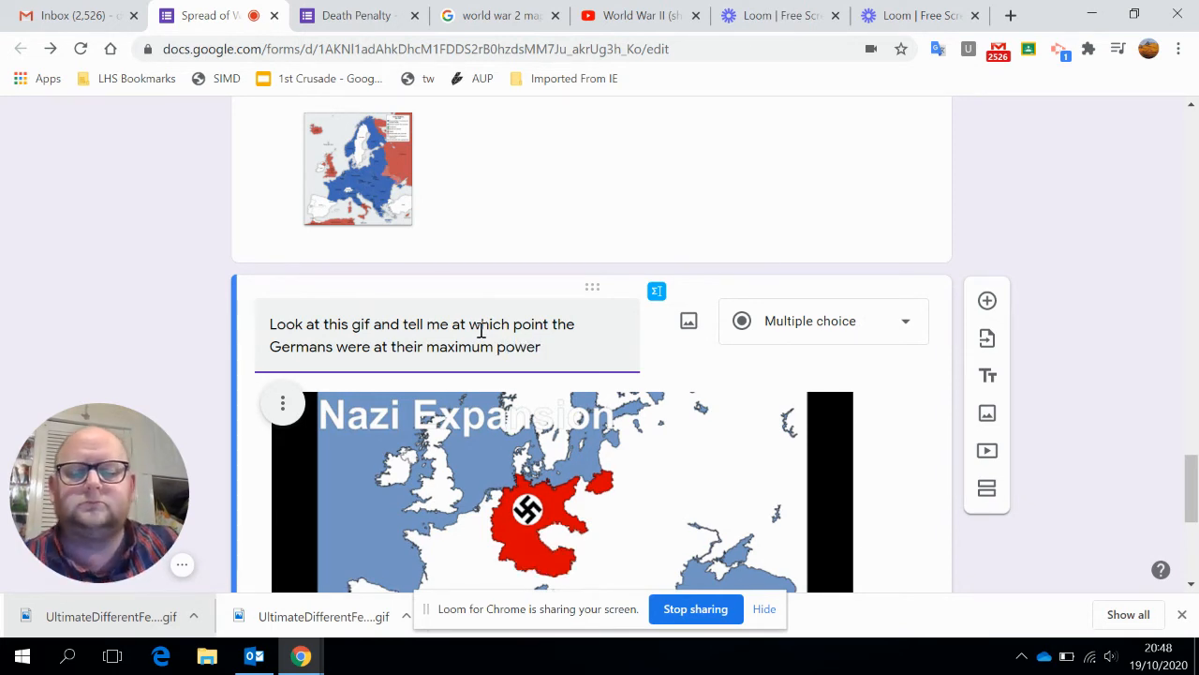
Review the GIF question and the rest of the form back up to its title.
{"action": "scroll", "coordinate": [496, 347], "scroll_direction": "down", "scroll_amount": 2}
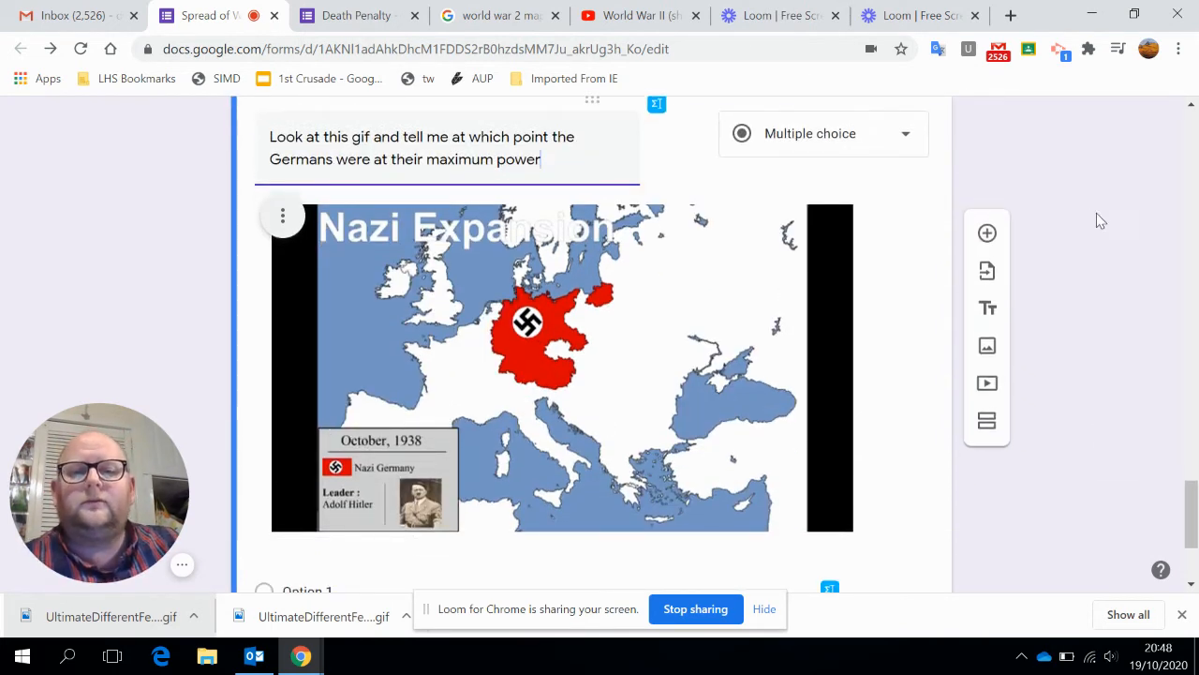
{"action": "scroll", "coordinate": [996, 343], "scroll_direction": "up", "scroll_amount": 5}
{"action": "scroll", "coordinate": [626, 234], "scroll_direction": "down", "scroll_amount": 3}
{"action": "left_click", "coordinate": [458, 530]}
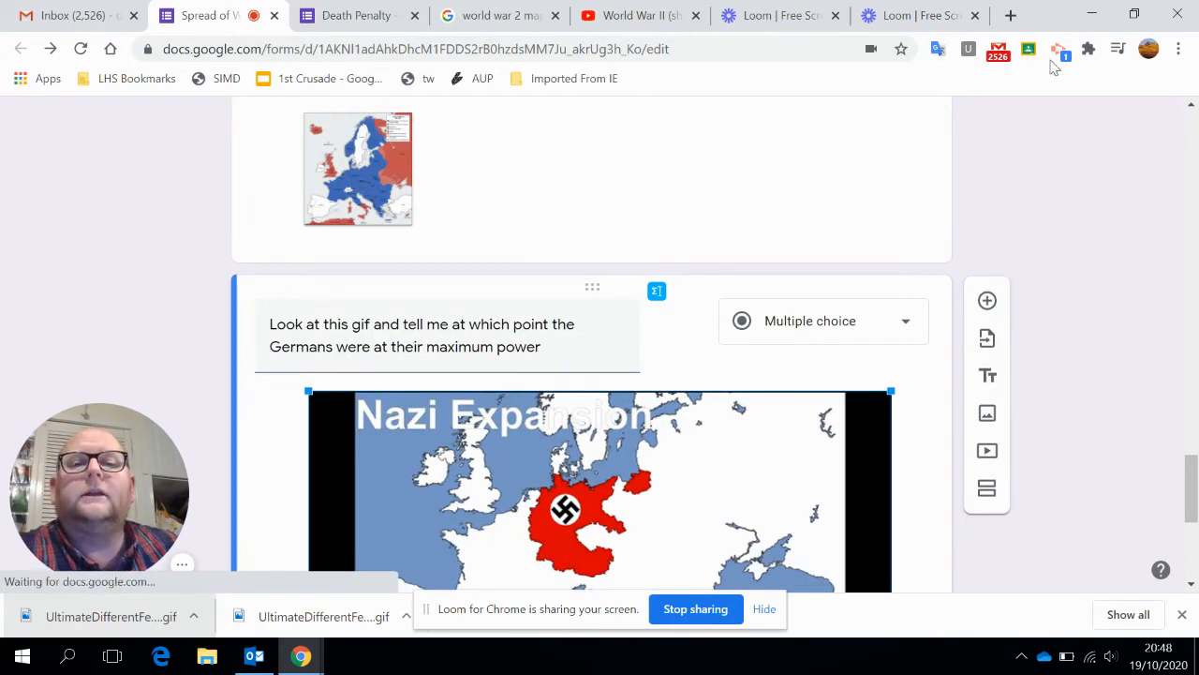
{"action": "scroll", "coordinate": [797, 141], "scroll_direction": "up", "scroll_amount": 8}
{"action": "scroll", "coordinate": [816, 164], "scroll_direction": "up", "scroll_amount": 10}
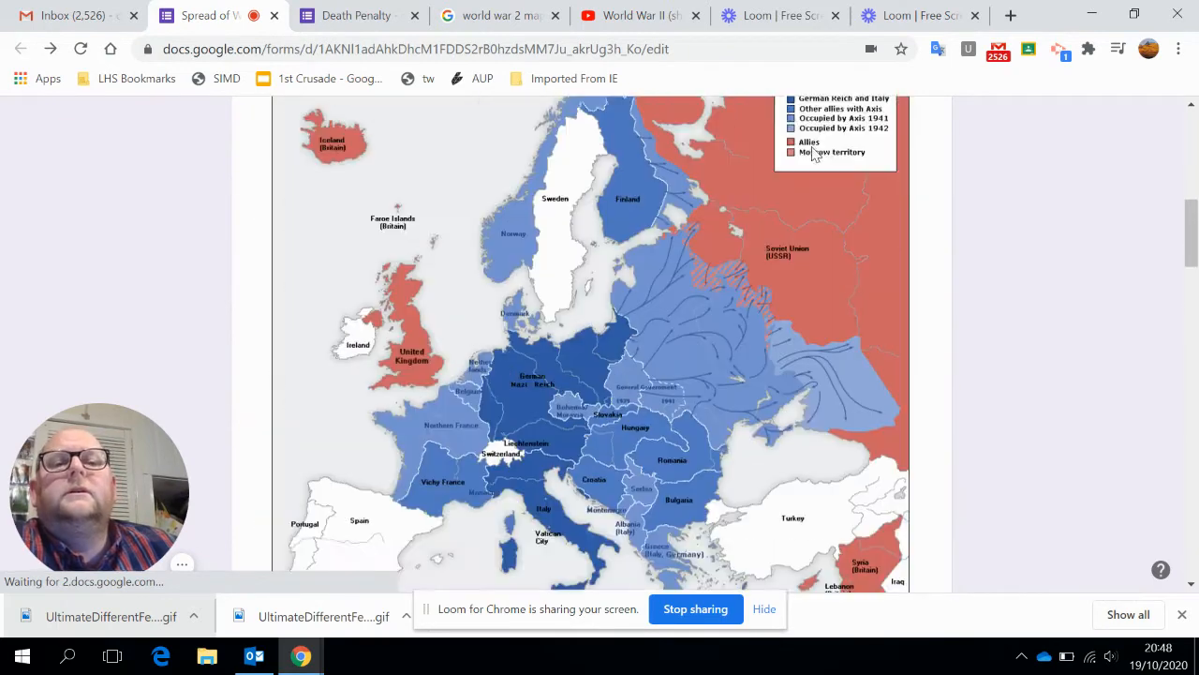
{"action": "scroll", "coordinate": [993, 244], "scroll_direction": "up", "scroll_amount": 10}
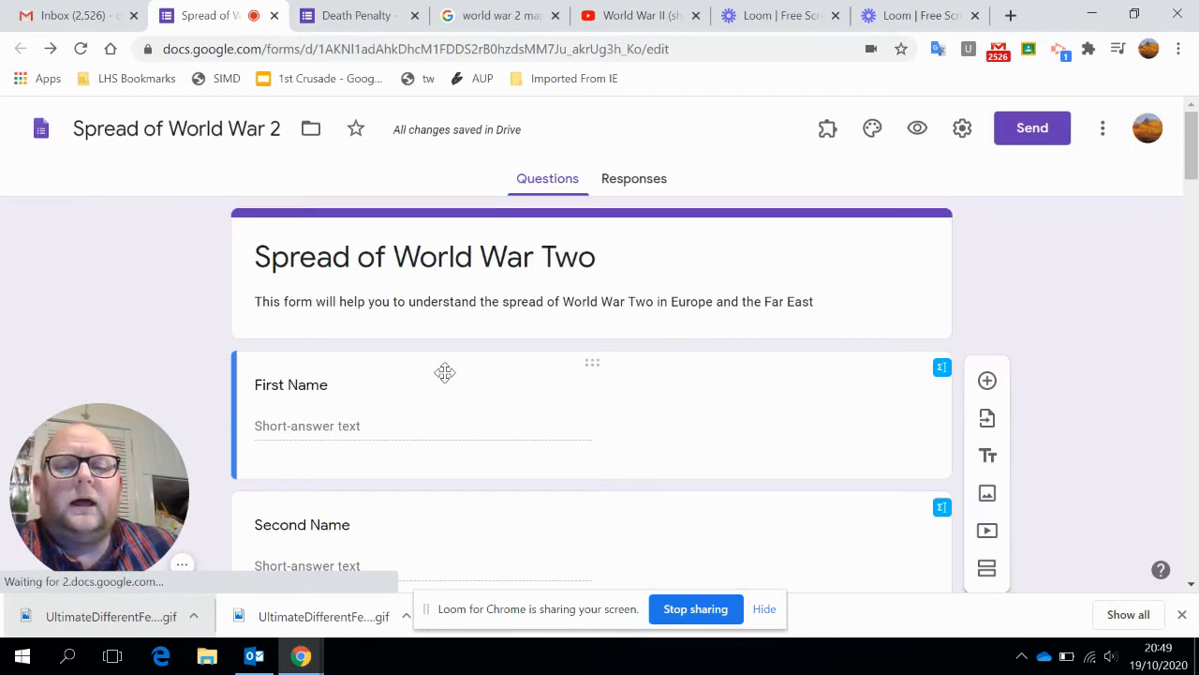
{"action": "scroll", "coordinate": [506, 358], "scroll_direction": "down", "scroll_amount": 1}
{"action": "scroll", "coordinate": [722, 288], "scroll_direction": "up", "scroll_amount": 1}
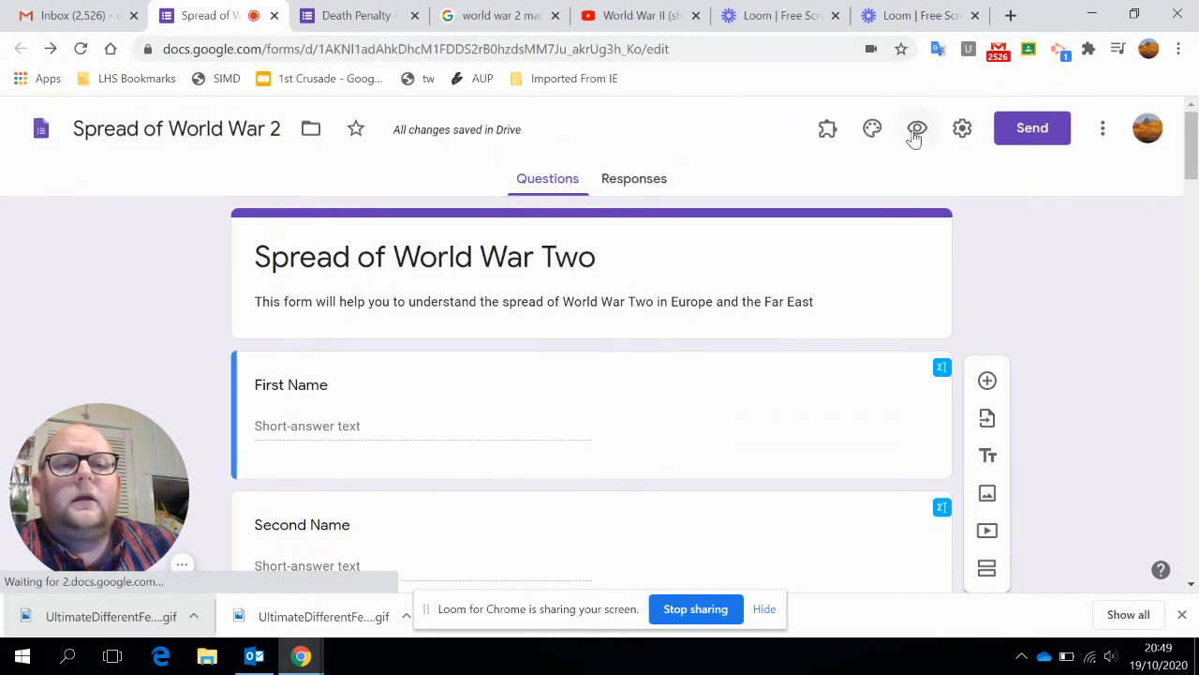
Preview the form, look over its map questions and briefly play the embedded World War II video.
{"action": "left_click", "coordinate": [914, 128]}
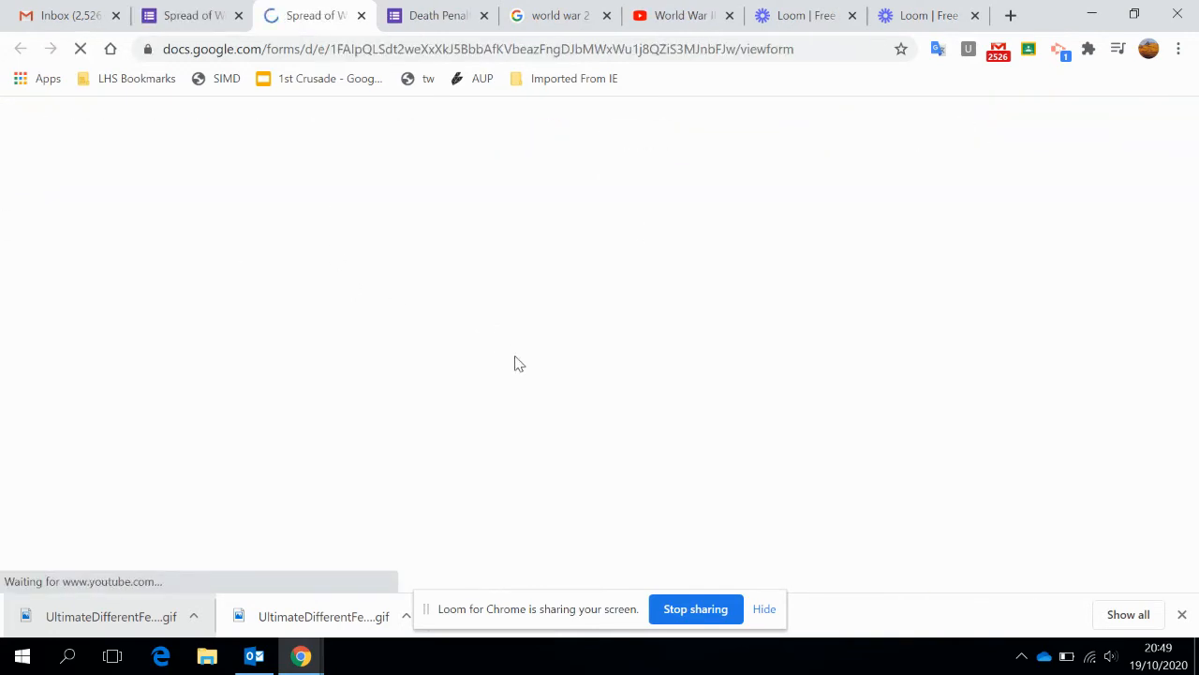
{"action": "scroll", "coordinate": [497, 345], "scroll_direction": "down", "scroll_amount": 2}
{"action": "scroll", "coordinate": [501, 328], "scroll_direction": "down", "scroll_amount": 10}
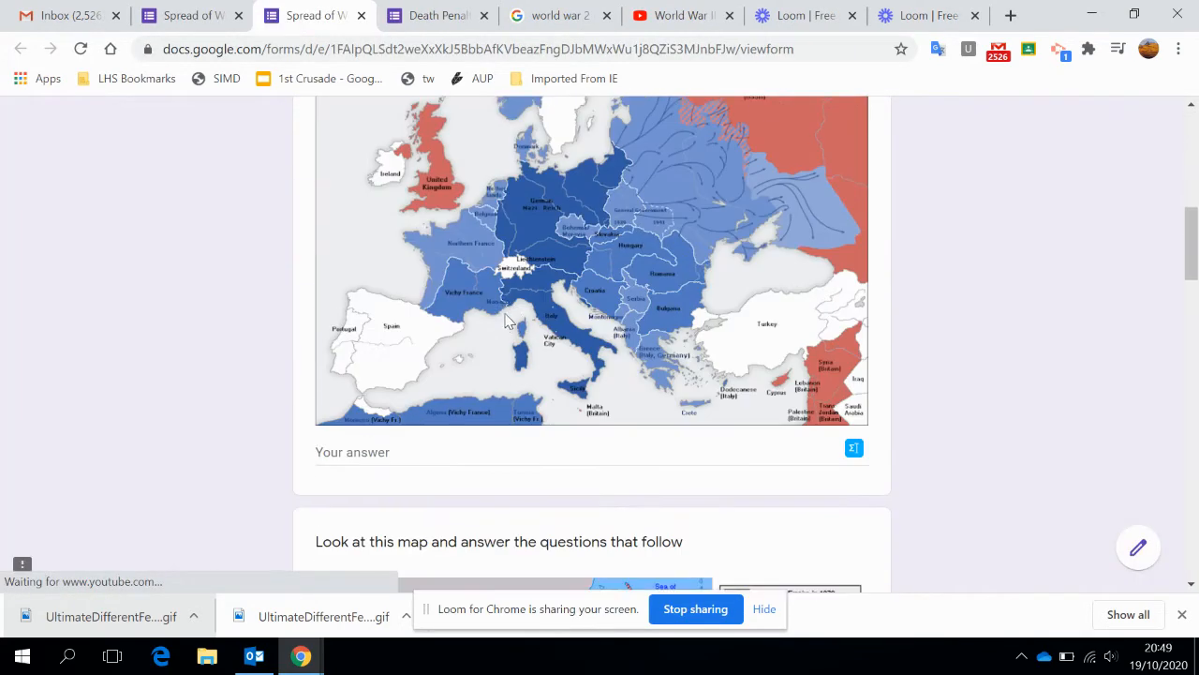
{"action": "scroll", "coordinate": [508, 316], "scroll_direction": "down", "scroll_amount": 7}
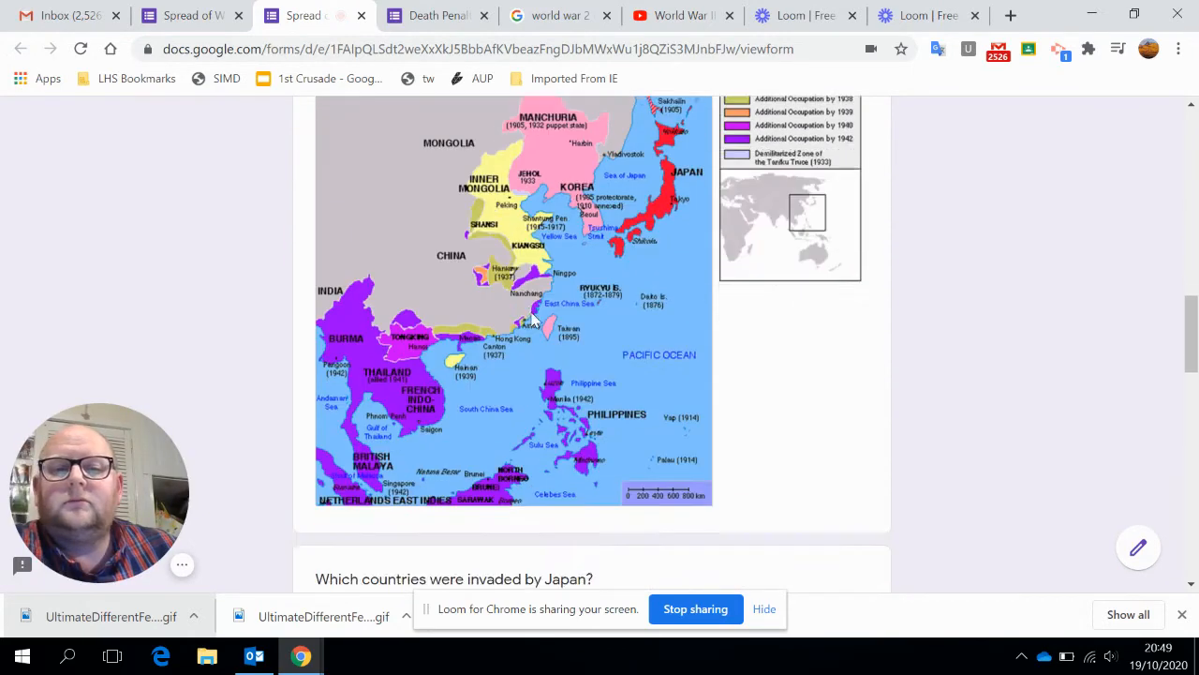
{"action": "scroll", "coordinate": [552, 277], "scroll_direction": "down", "scroll_amount": 2}
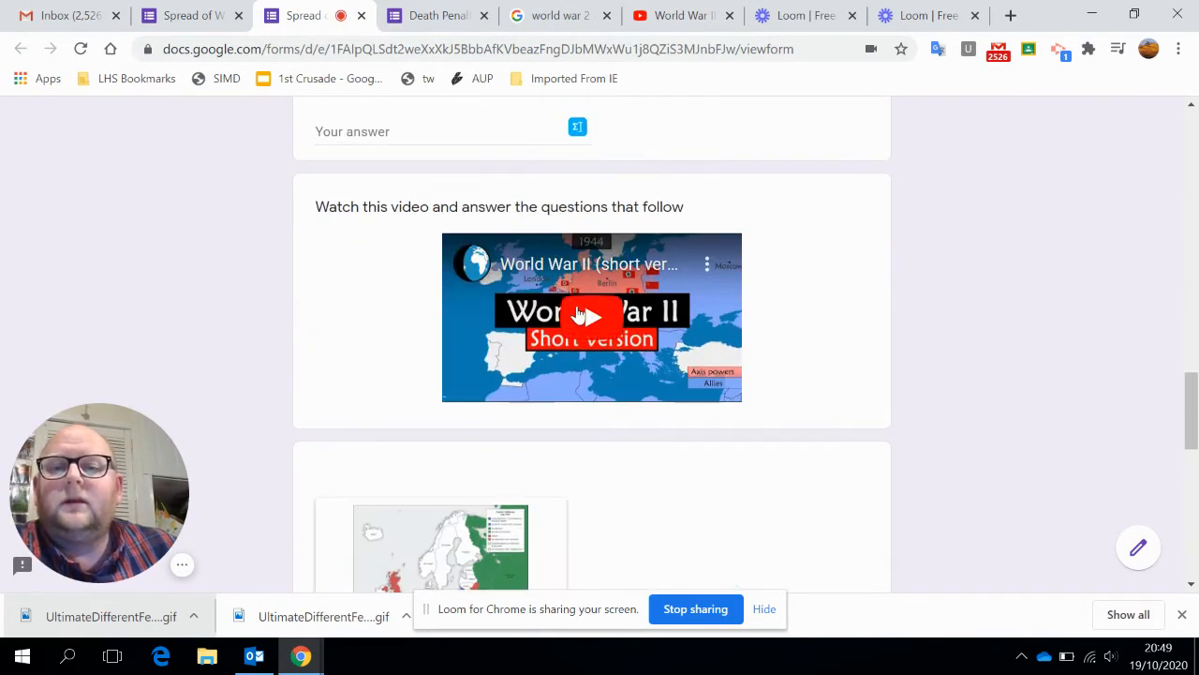
{"action": "left_click", "coordinate": [592, 316]}
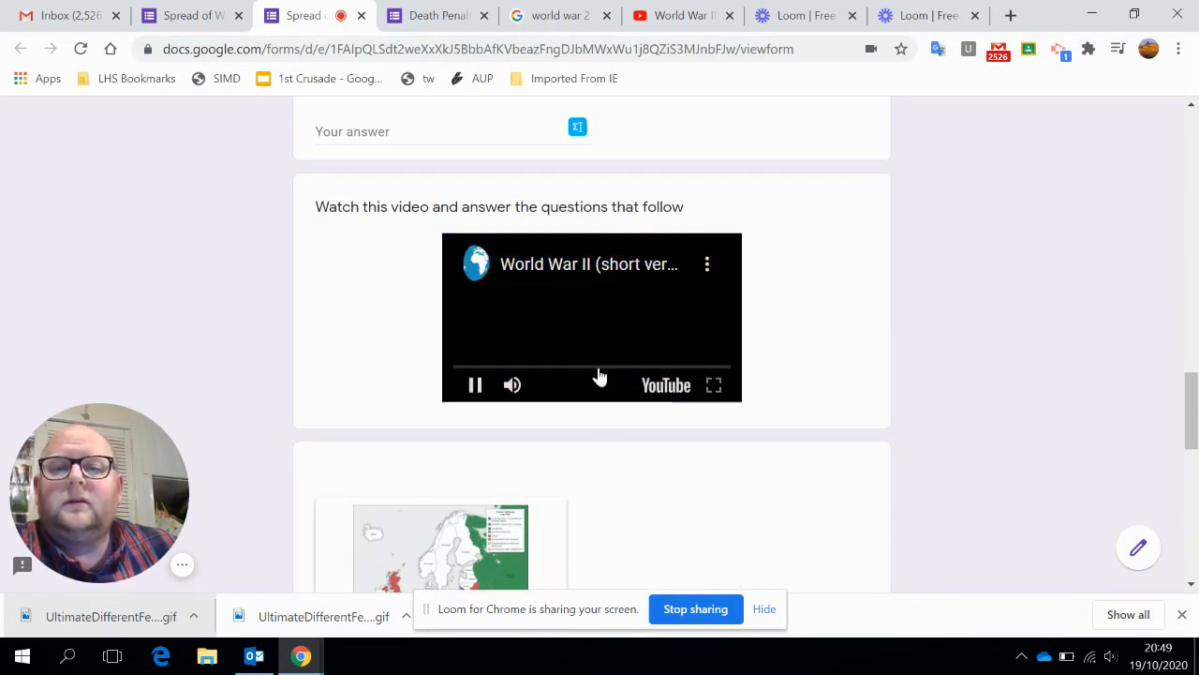
{"action": "left_click", "coordinate": [476, 393]}
Check the "Germany in World War 2" image option and the Nazi Expansion GIF question in the preview, and close the preview.
{"action": "scroll", "coordinate": [631, 384], "scroll_direction": "down", "scroll_amount": 4}
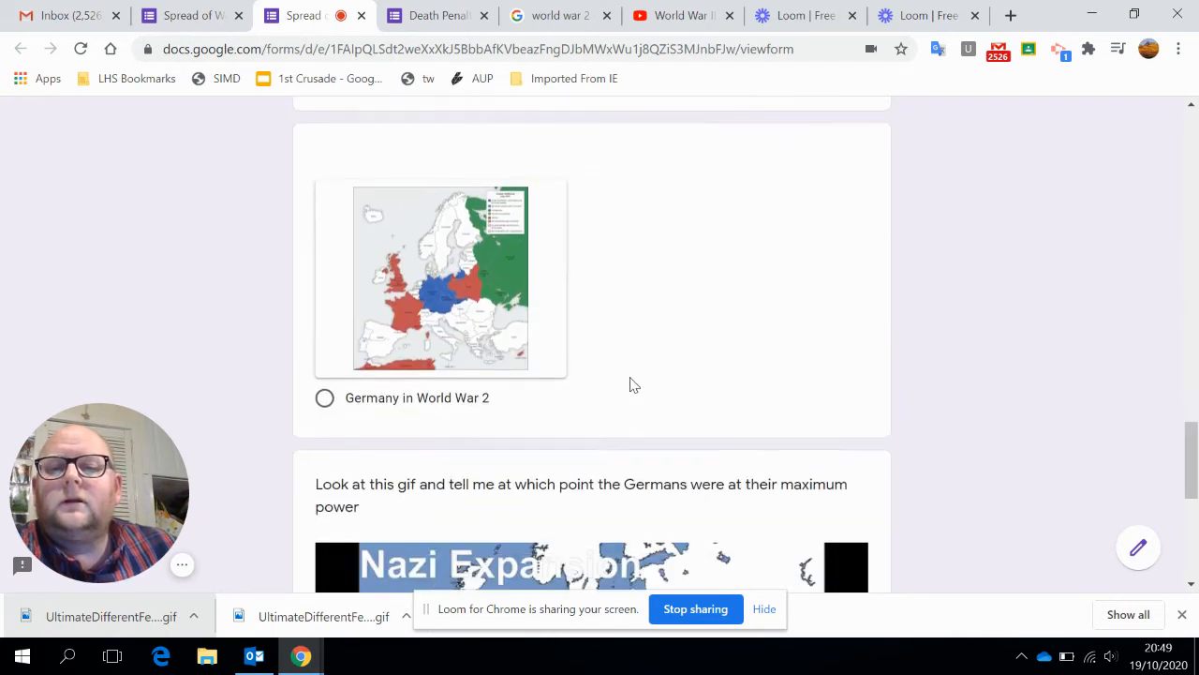
{"action": "scroll", "coordinate": [495, 368], "scroll_direction": "up", "scroll_amount": 3}
{"action": "scroll", "coordinate": [496, 337], "scroll_direction": "down", "scroll_amount": 6}
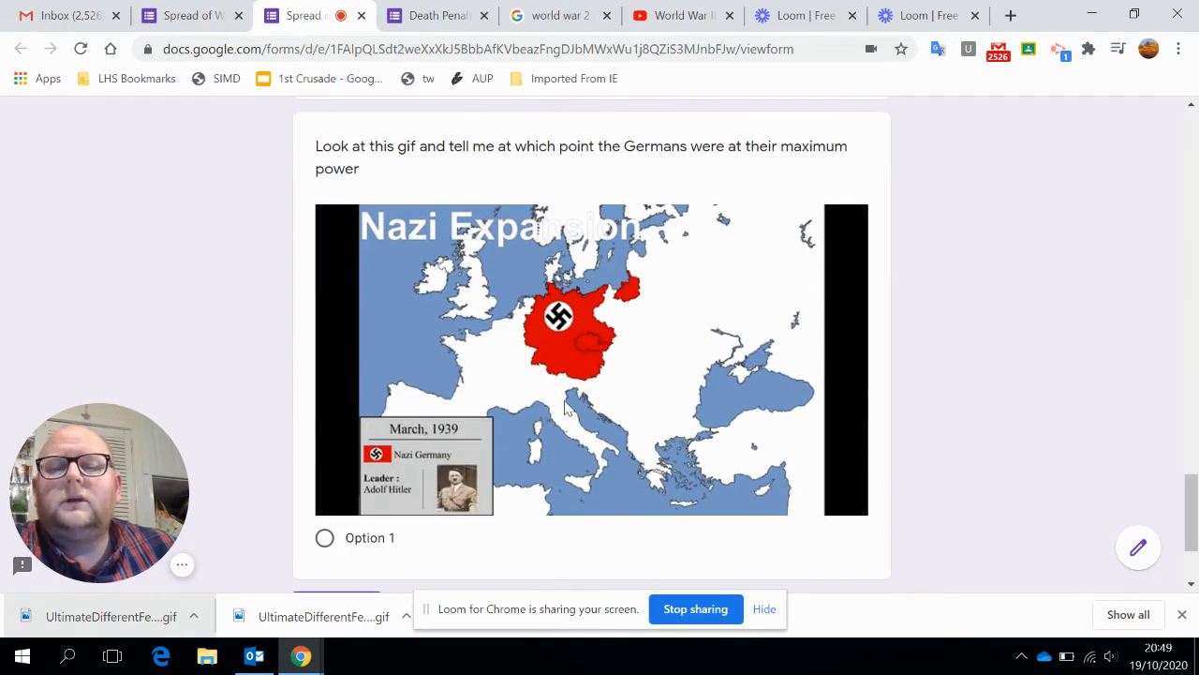
{"action": "scroll", "coordinate": [607, 286], "scroll_direction": "down", "scroll_amount": 2}
{"action": "scroll", "coordinate": [607, 286], "scroll_direction": "up", "scroll_amount": 1}
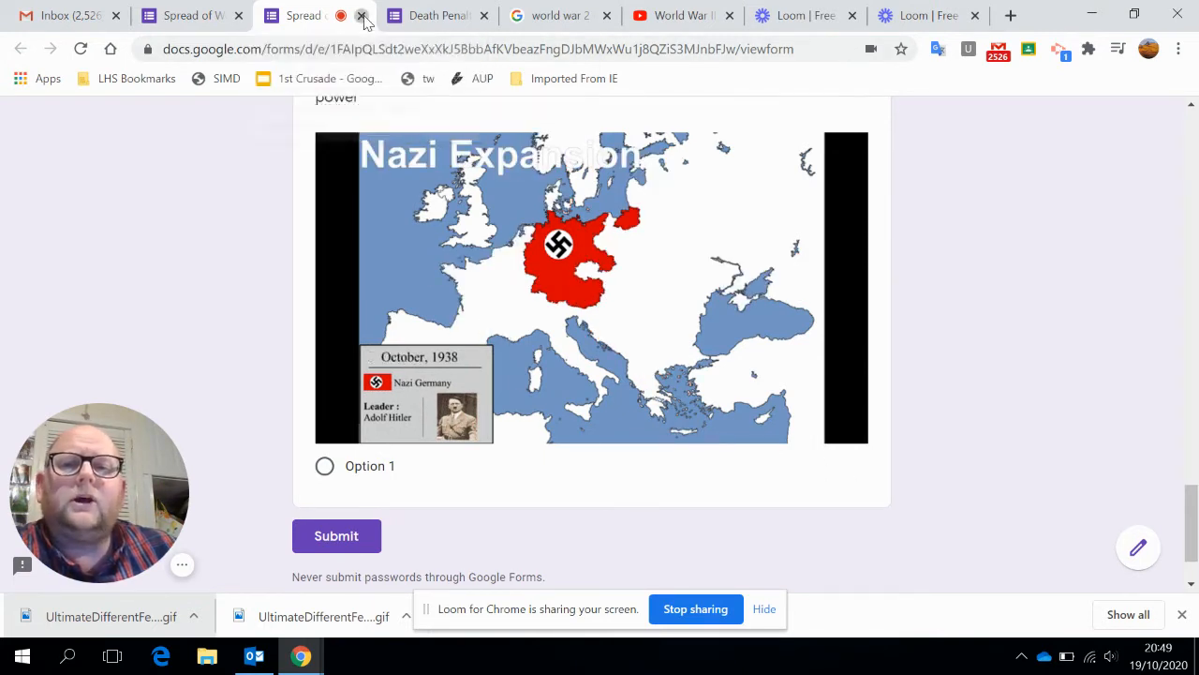
{"action": "left_click", "coordinate": [362, 16]}
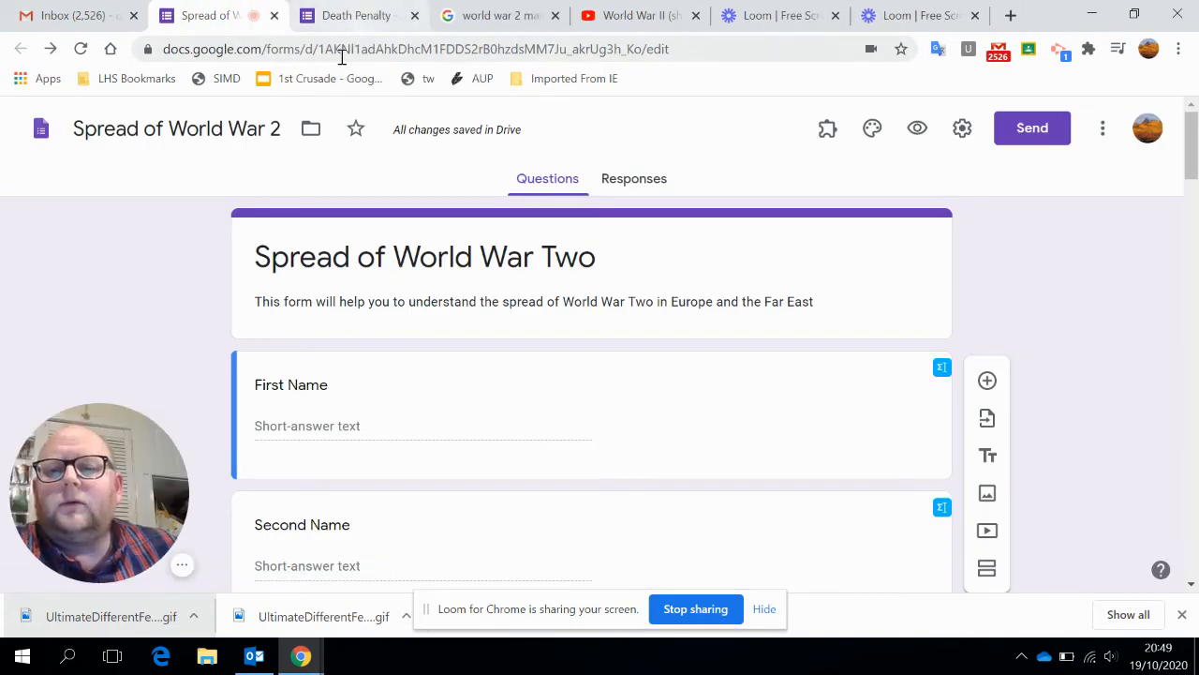
Switch to the Death Penalty form and examine the additional settings of the "Do you support the Death Penalty?" question.
{"action": "left_click", "coordinate": [356, 19]}
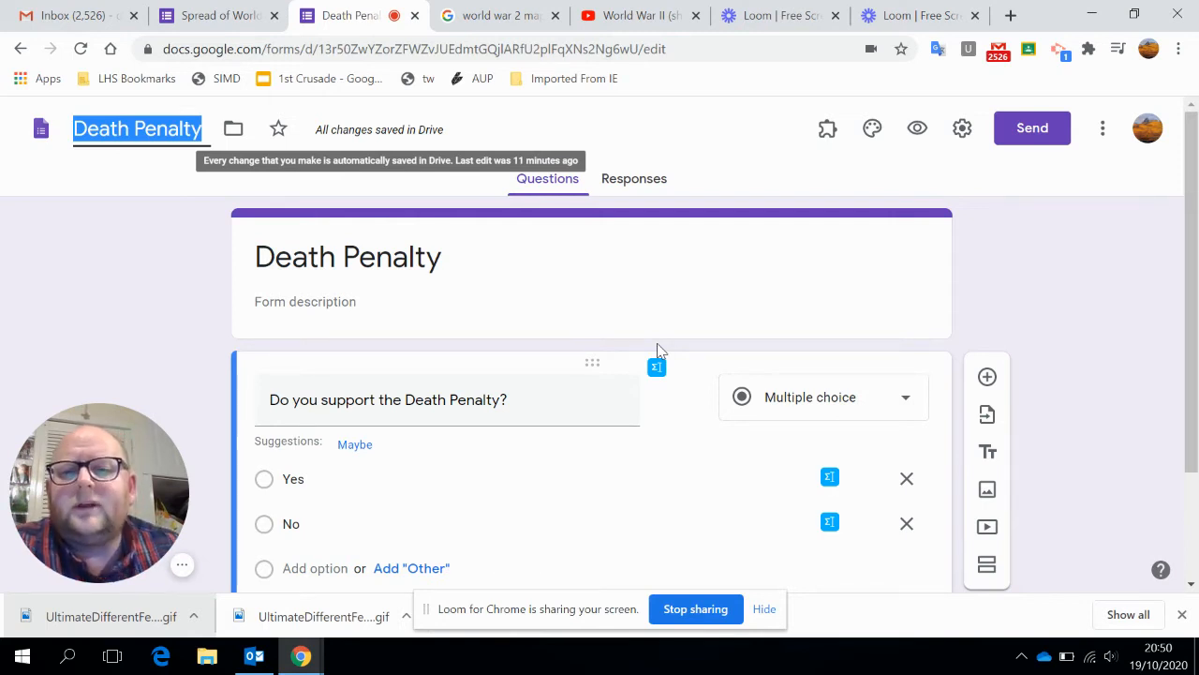
{"action": "scroll", "coordinate": [1116, 348], "scroll_direction": "down", "scroll_amount": 1}
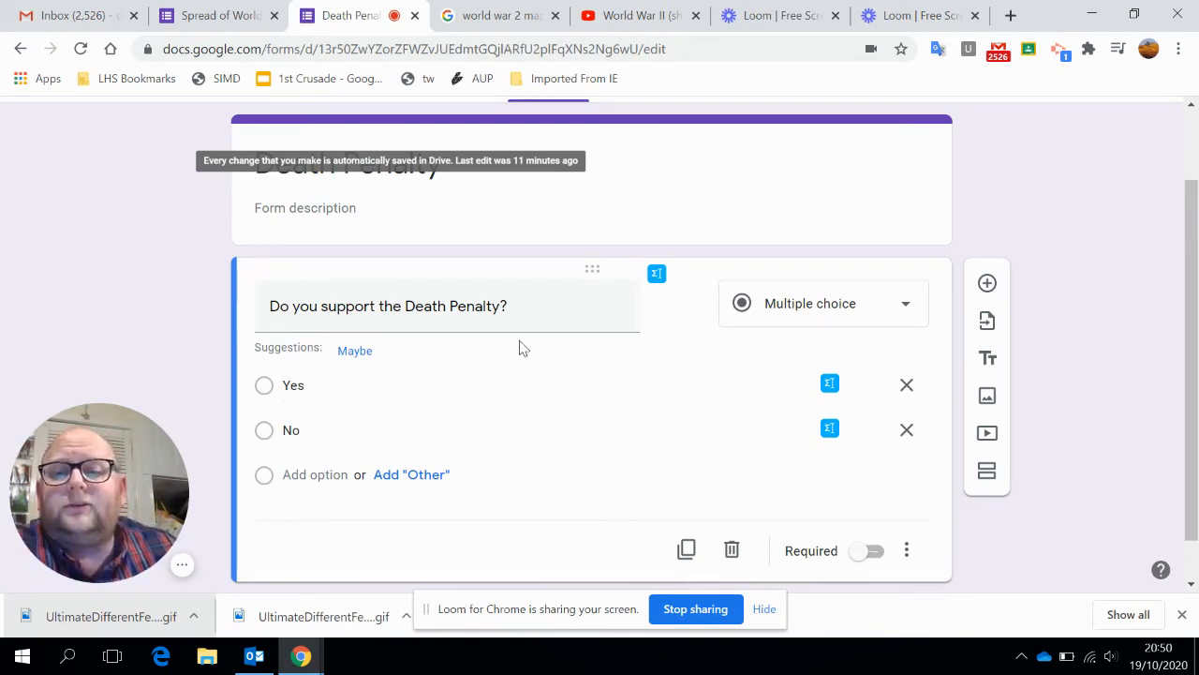
{"action": "left_click", "coordinate": [907, 553]}
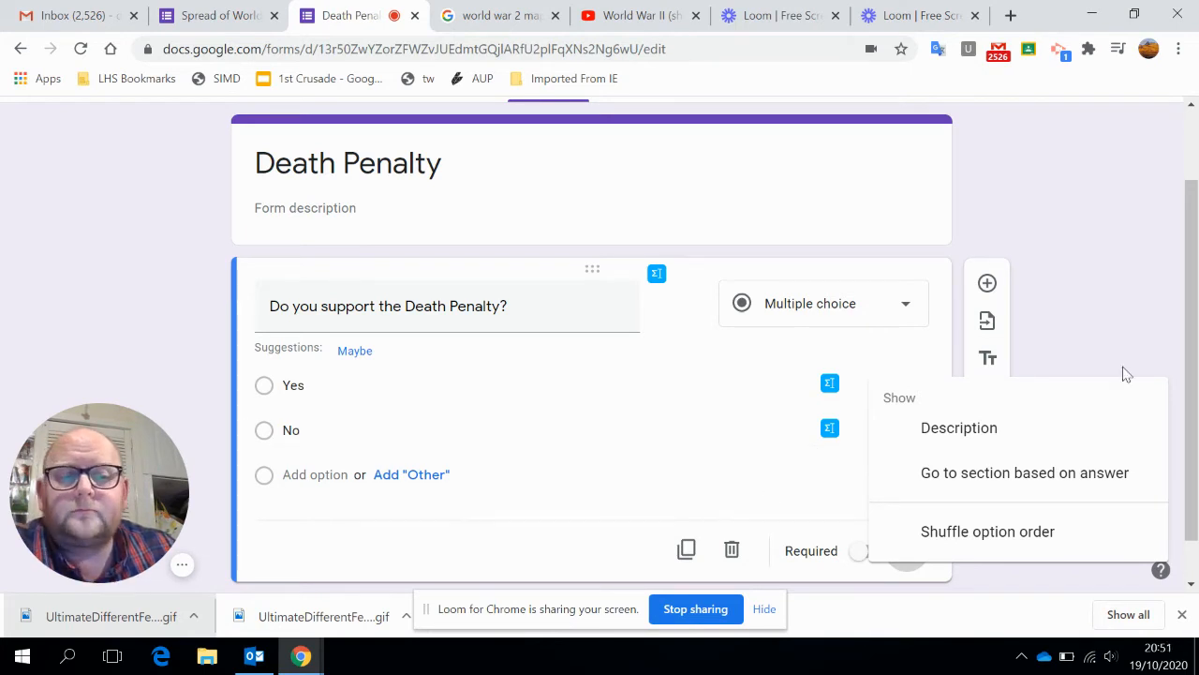
{"action": "left_click", "coordinate": [1086, 351]}
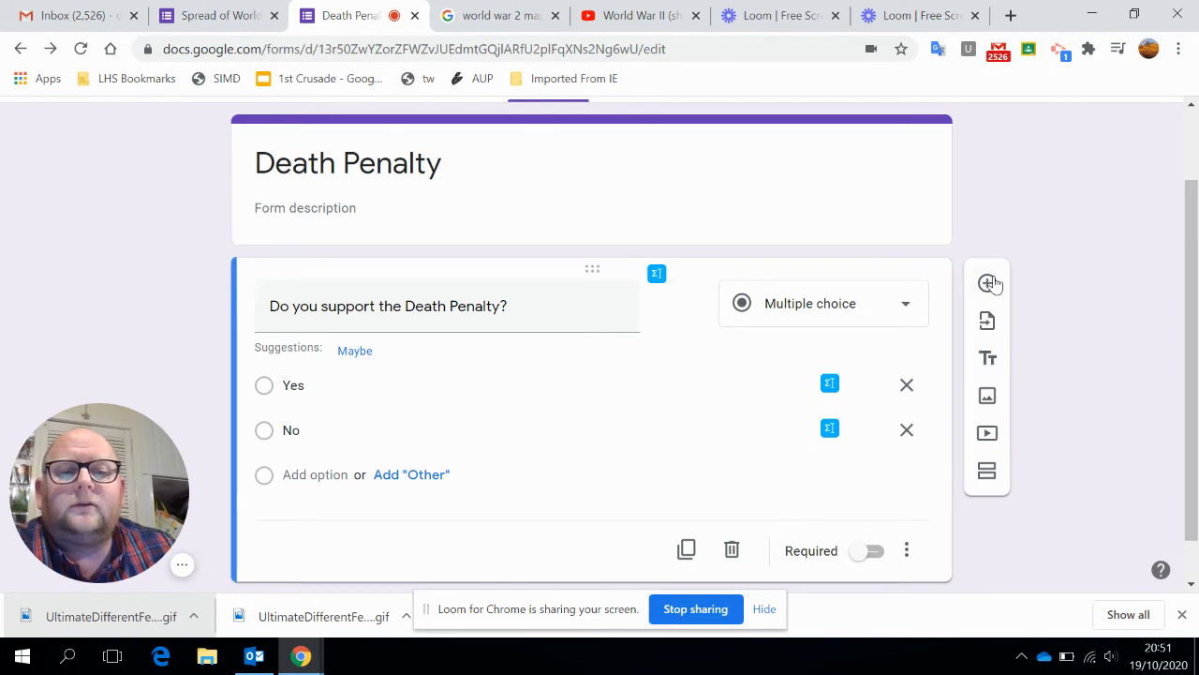
Add a section titled "No" after the Death Penalty question and insert a blank multiple-choice question in it.
{"action": "left_click", "coordinate": [992, 478]}
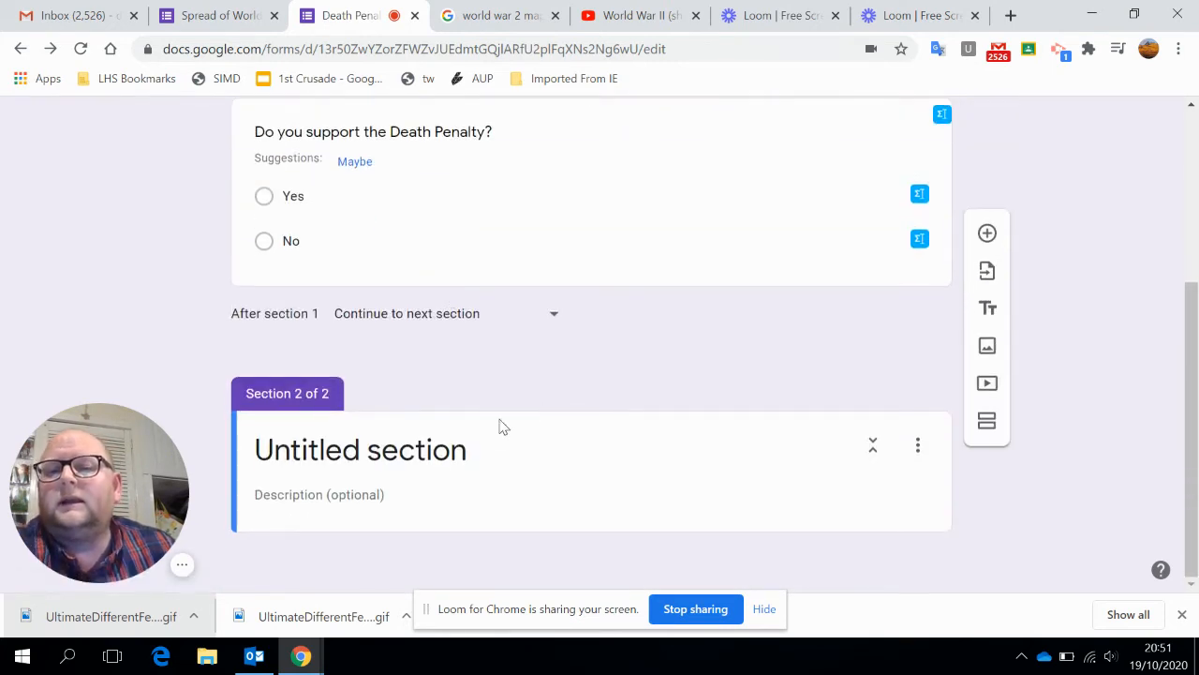
{"action": "left_click", "coordinate": [495, 451]}
{"action": "type", "text": "No"}
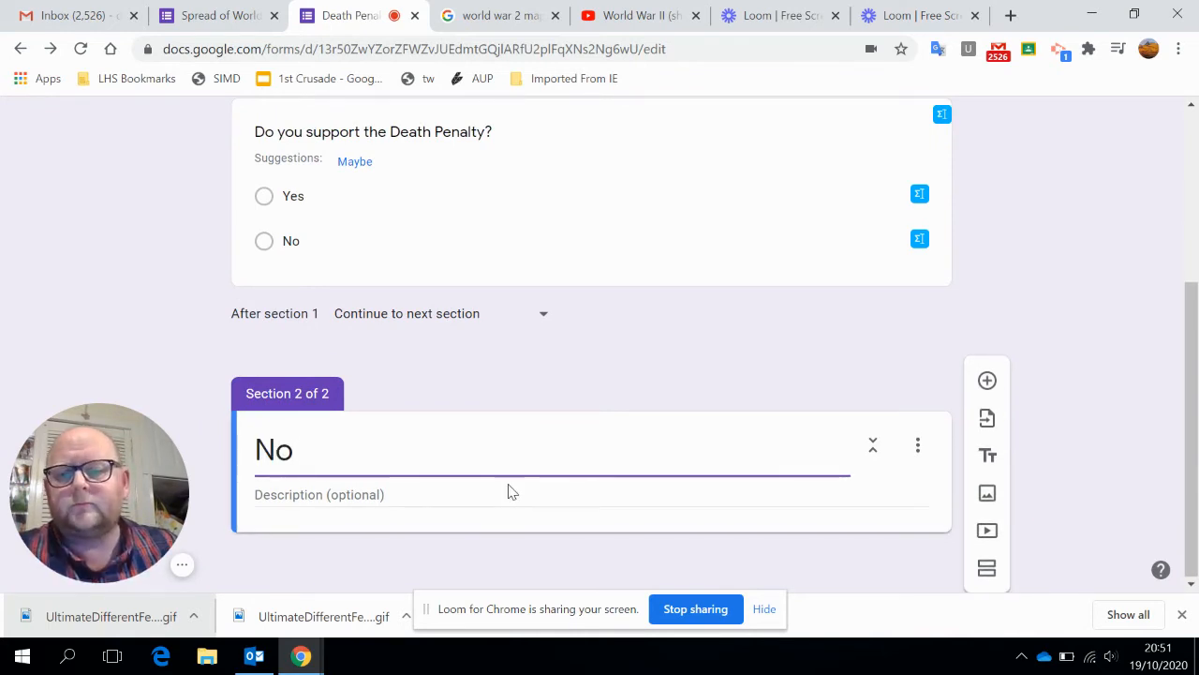
{"action": "left_click", "coordinate": [987, 381]}
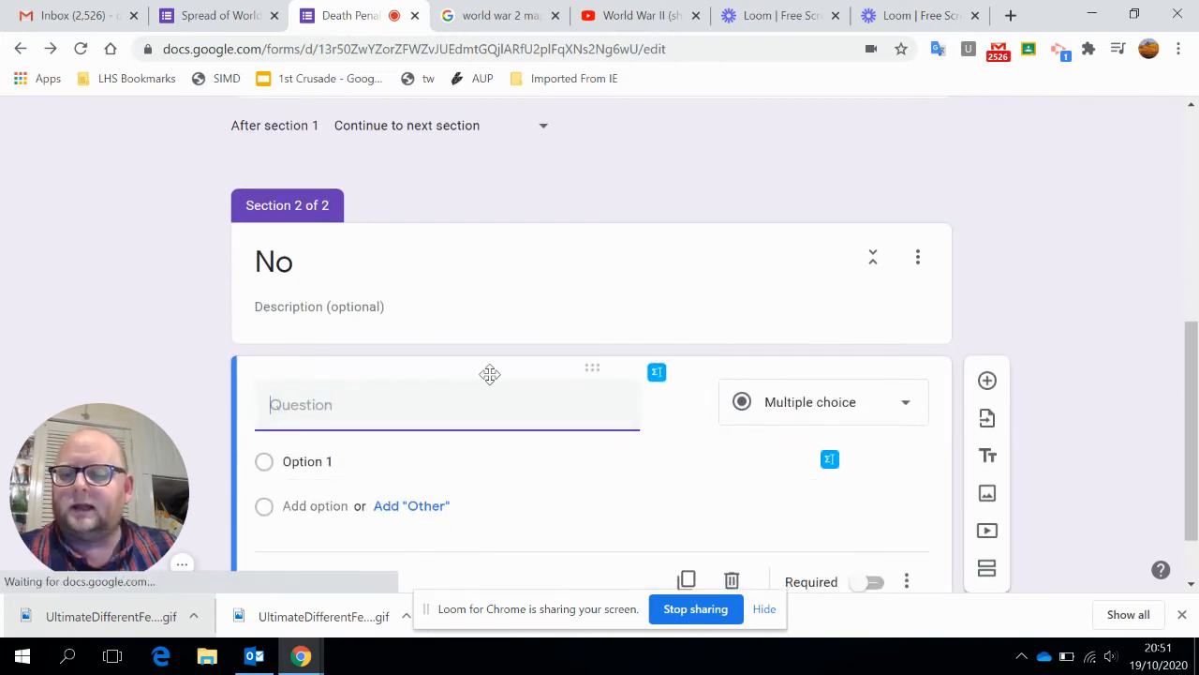
Title the No section's question "Why don't you support the Death Penalty?", make it a Paragraph question and add a blank question below it.
{"action": "type", "text": "Why don't you support the Death Penalty?"}
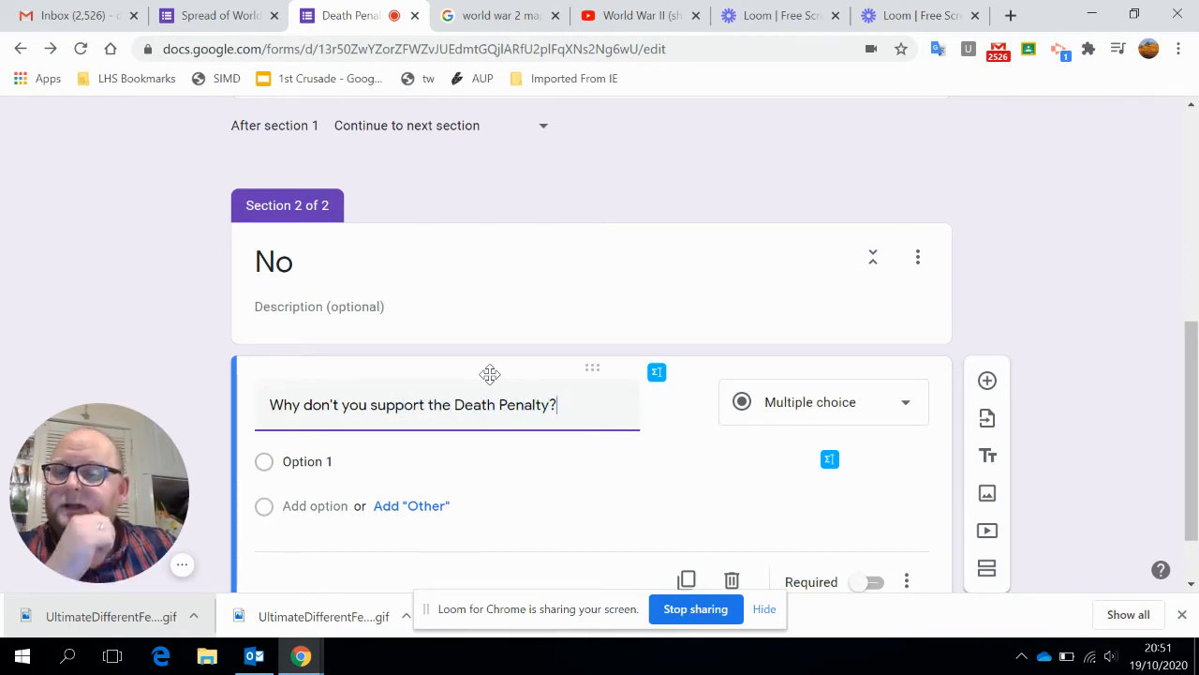
{"action": "scroll", "coordinate": [632, 382], "scroll_direction": "down", "scroll_amount": 1}
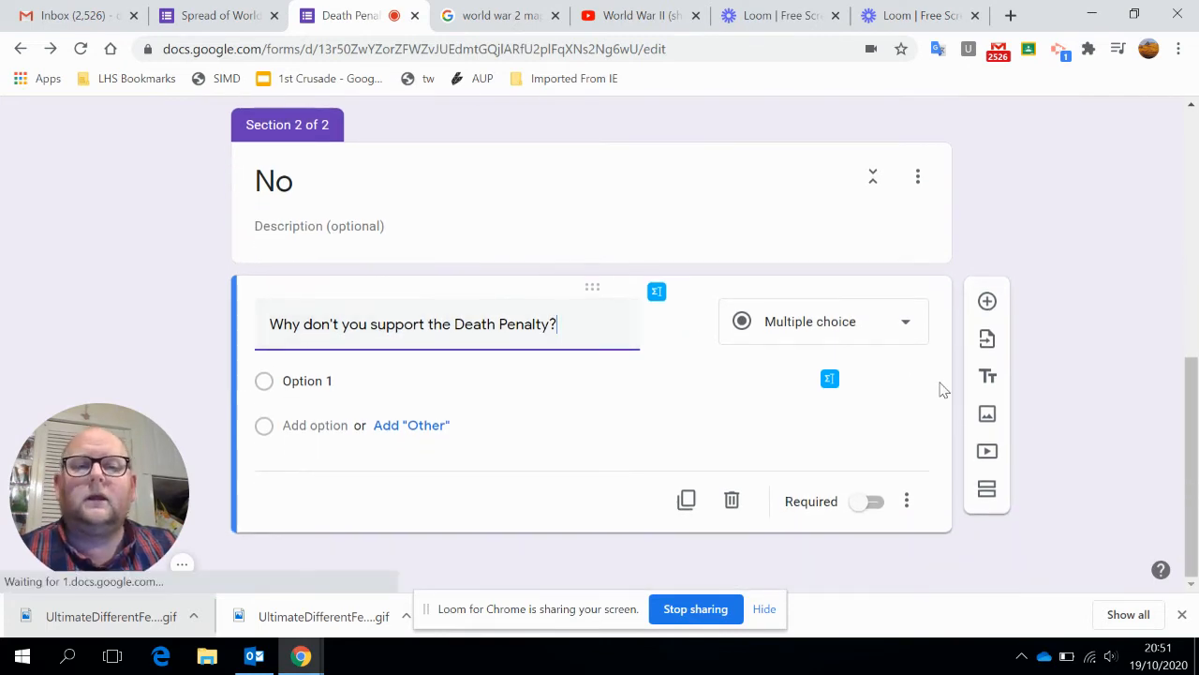
{"action": "left_click", "coordinate": [989, 303]}
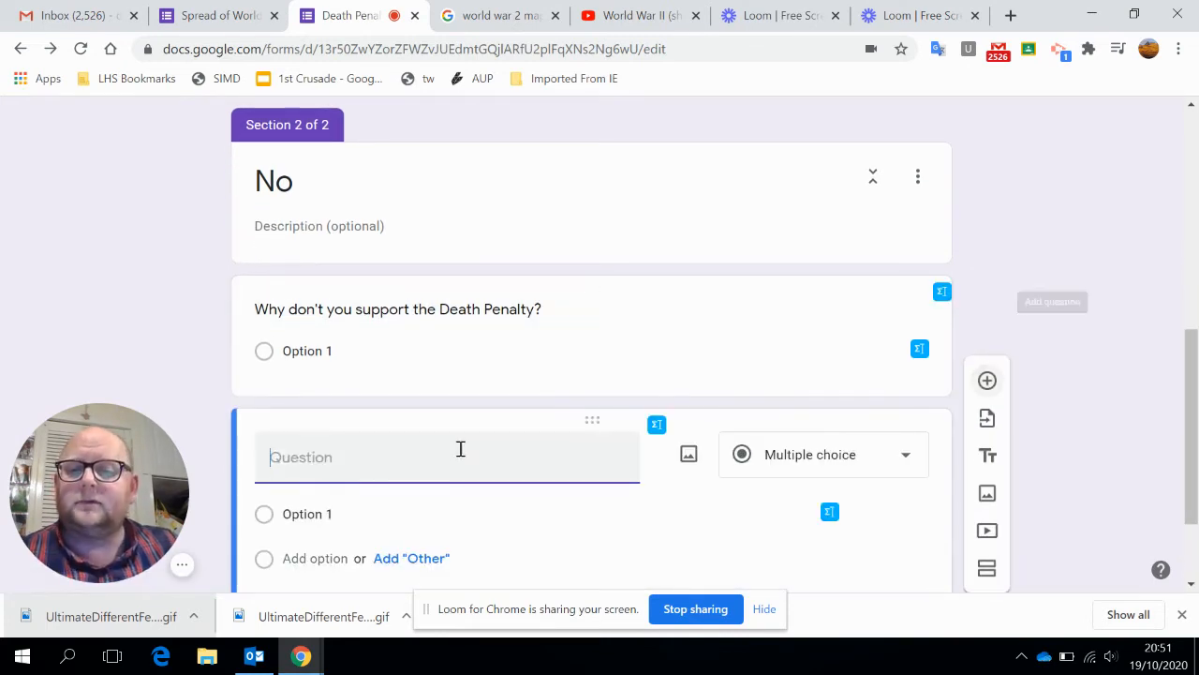
{"action": "left_click", "coordinate": [482, 354]}
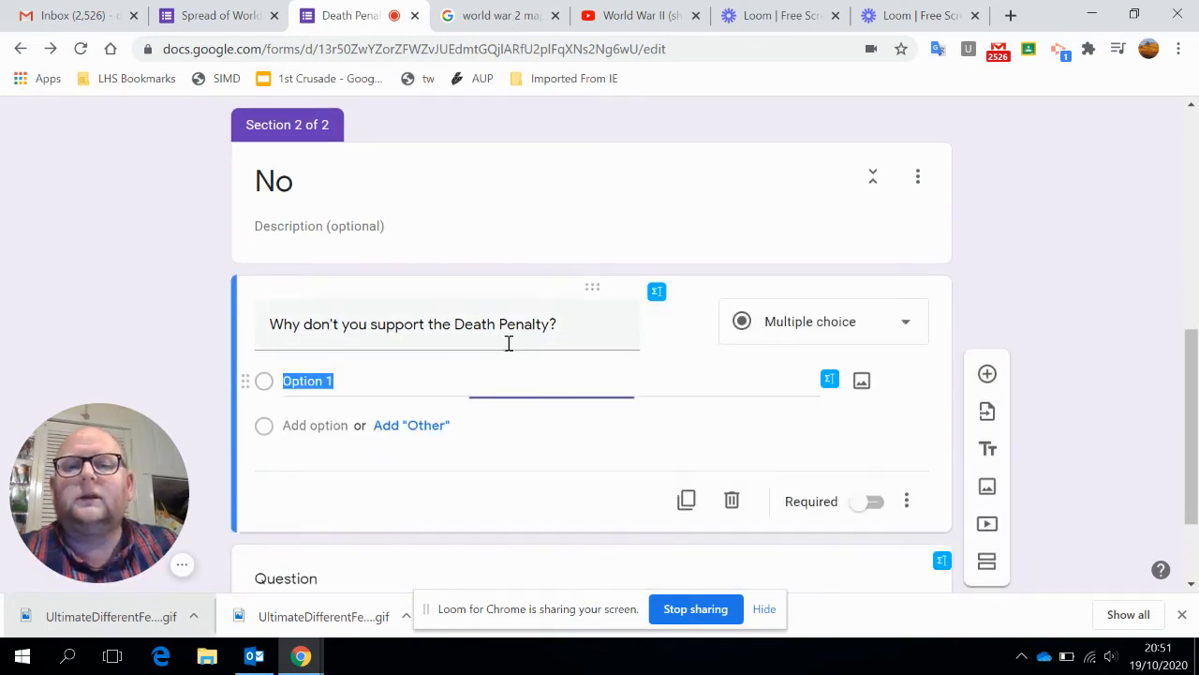
{"action": "left_click", "coordinate": [904, 328]}
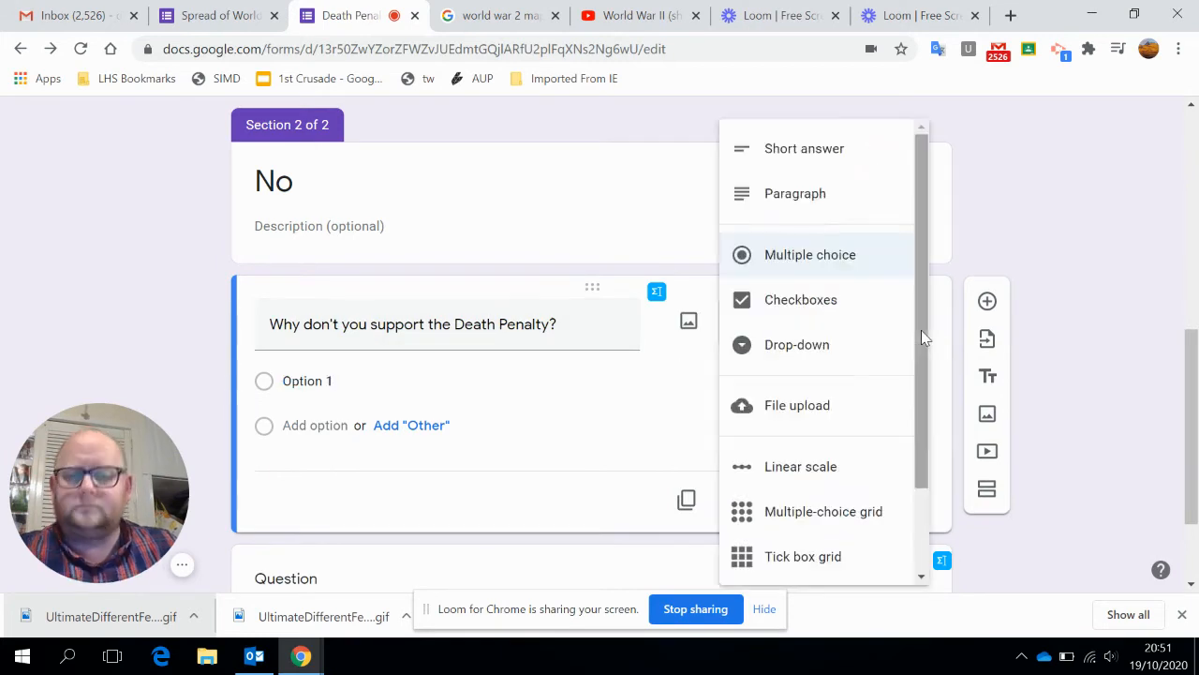
{"action": "left_click", "coordinate": [803, 150]}
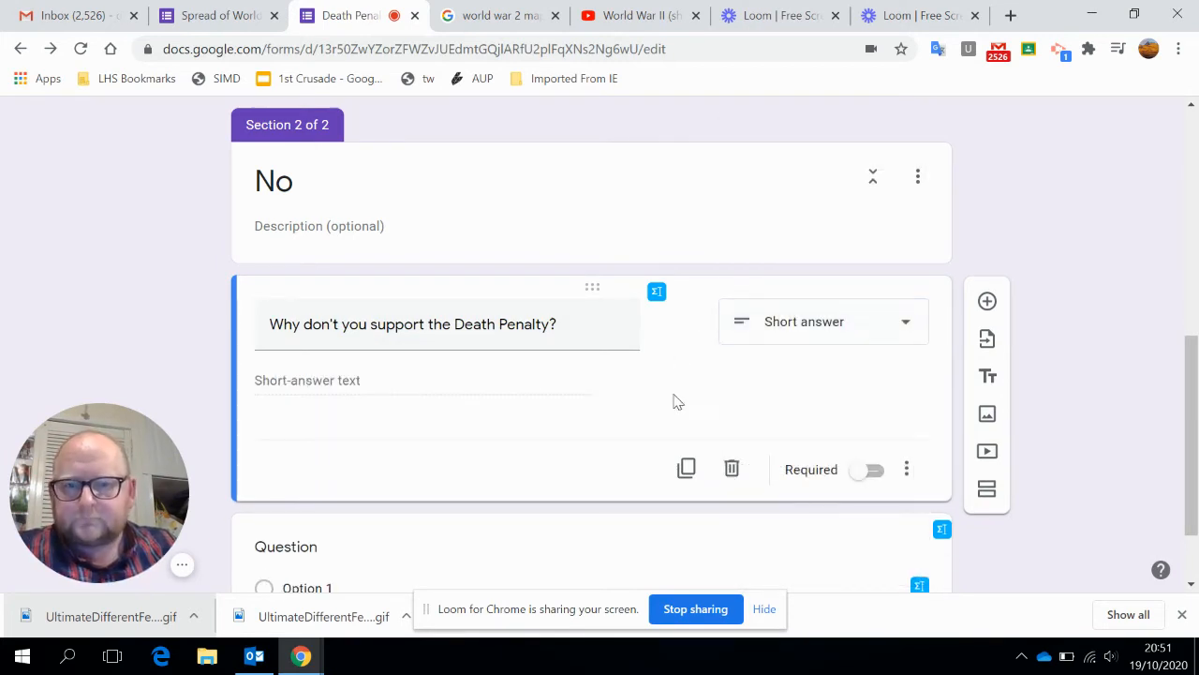
{"action": "left_click", "coordinate": [884, 332]}
{"action": "left_click", "coordinate": [813, 197]}
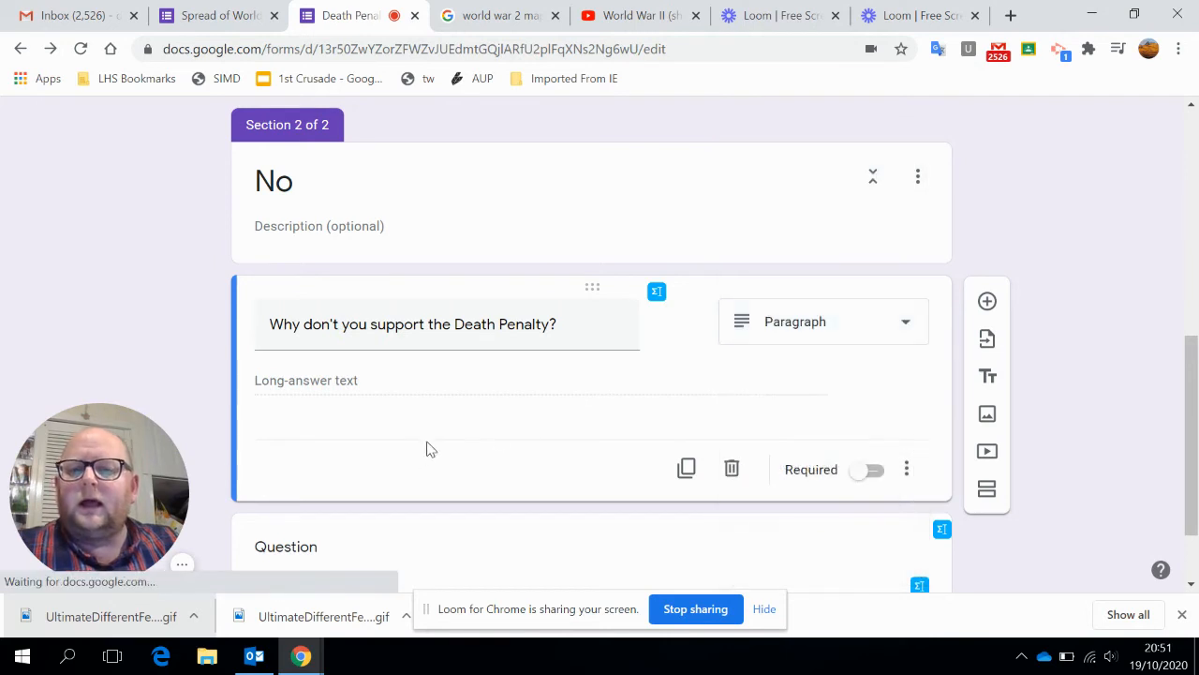
Title the blank question "Which argument against the death penalty did you find most convincing?" and set its type to Paragraph.
{"action": "scroll", "coordinate": [562, 468], "scroll_direction": "down", "scroll_amount": 1}
{"action": "left_click", "coordinate": [616, 476]}
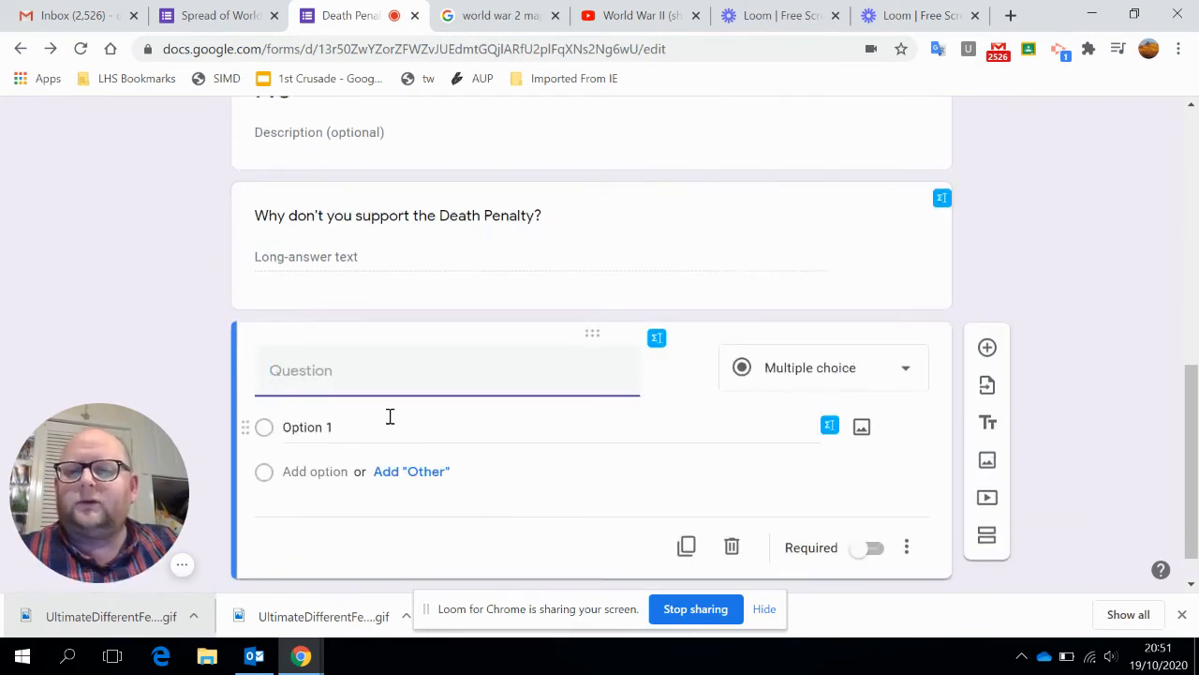
{"action": "type", "text": "Which argument against the death penalty"}
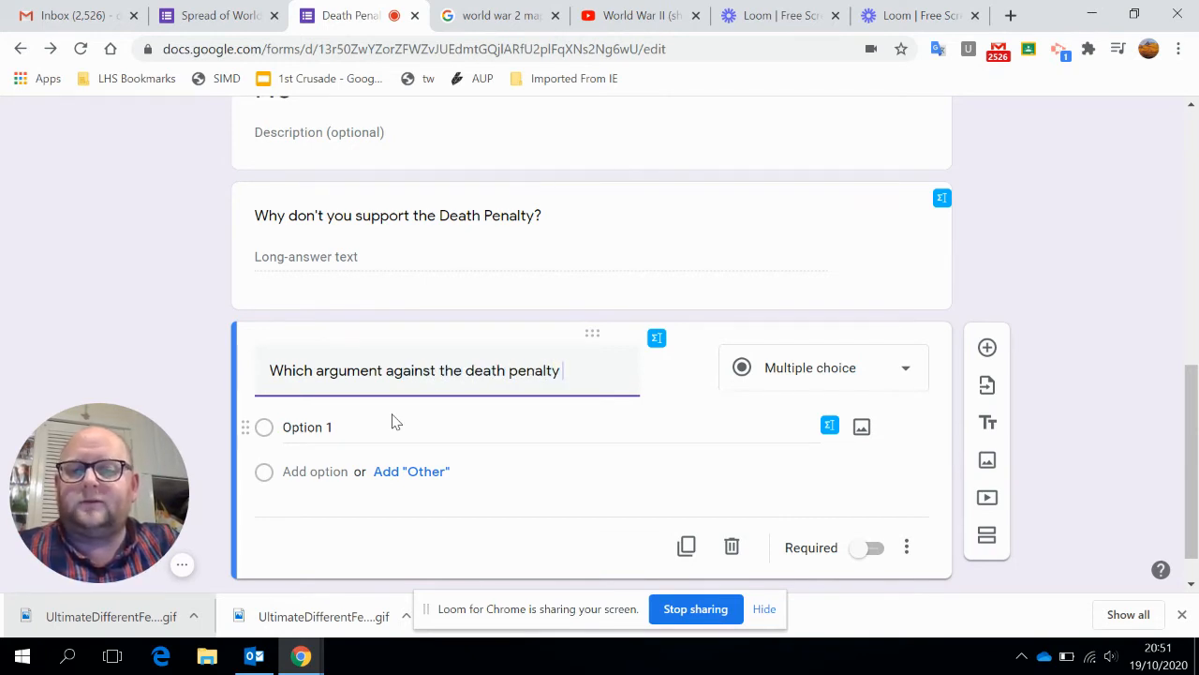
{"action": "type", "text": "find most convincing?"}
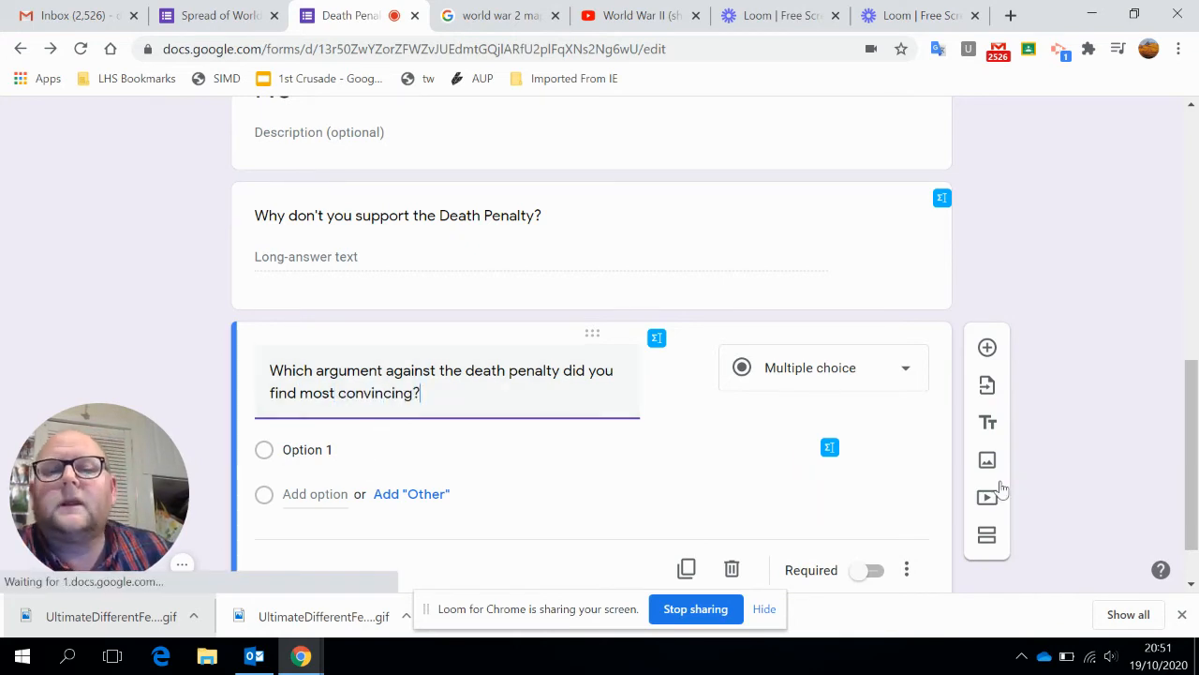
{"action": "left_click", "coordinate": [853, 370]}
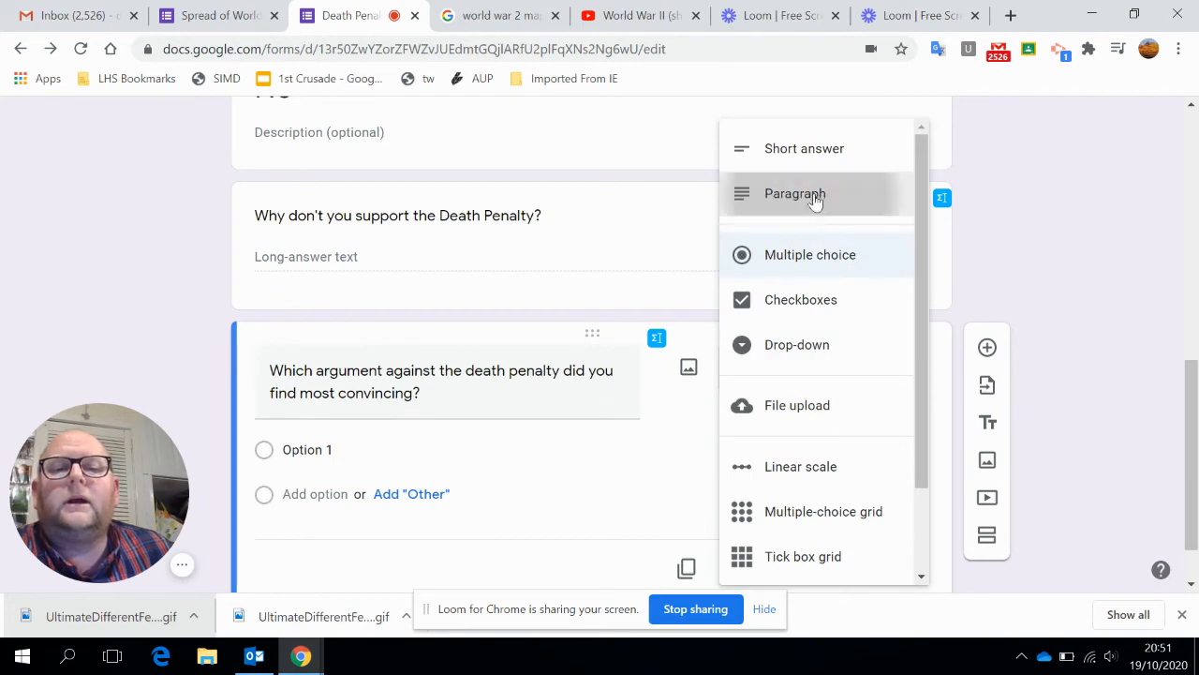
{"action": "left_click", "coordinate": [777, 193]}
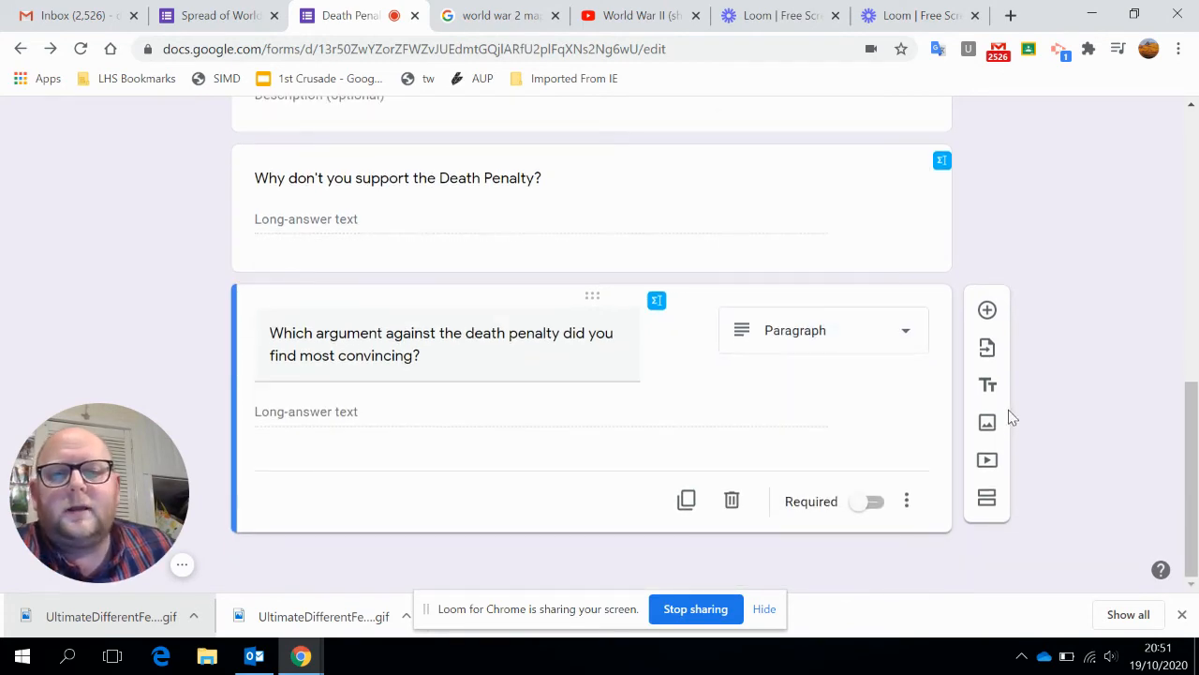
Enable going to a section based on the answer for "Do you support the Death Penalty?" and send No to section 2 (No).
{"action": "scroll", "coordinate": [1003, 413], "scroll_direction": "up", "scroll_amount": 4}
{"action": "scroll", "coordinate": [600, 291], "scroll_direction": "up", "scroll_amount": 1}
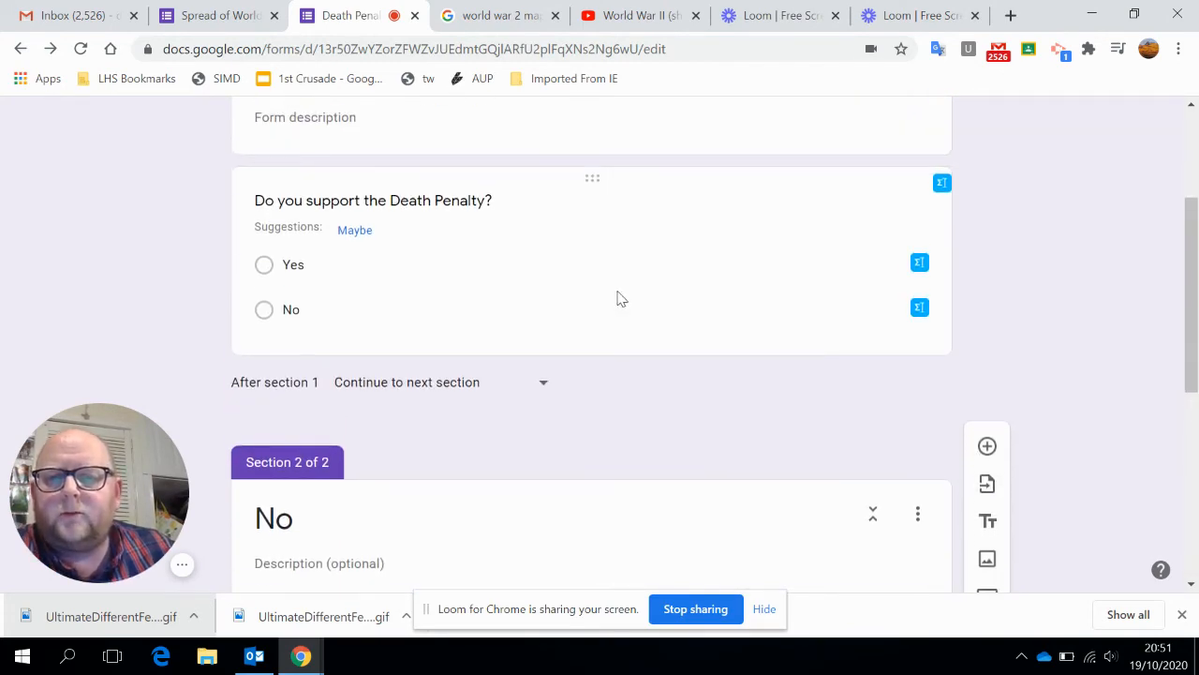
{"action": "left_click", "coordinate": [712, 311]}
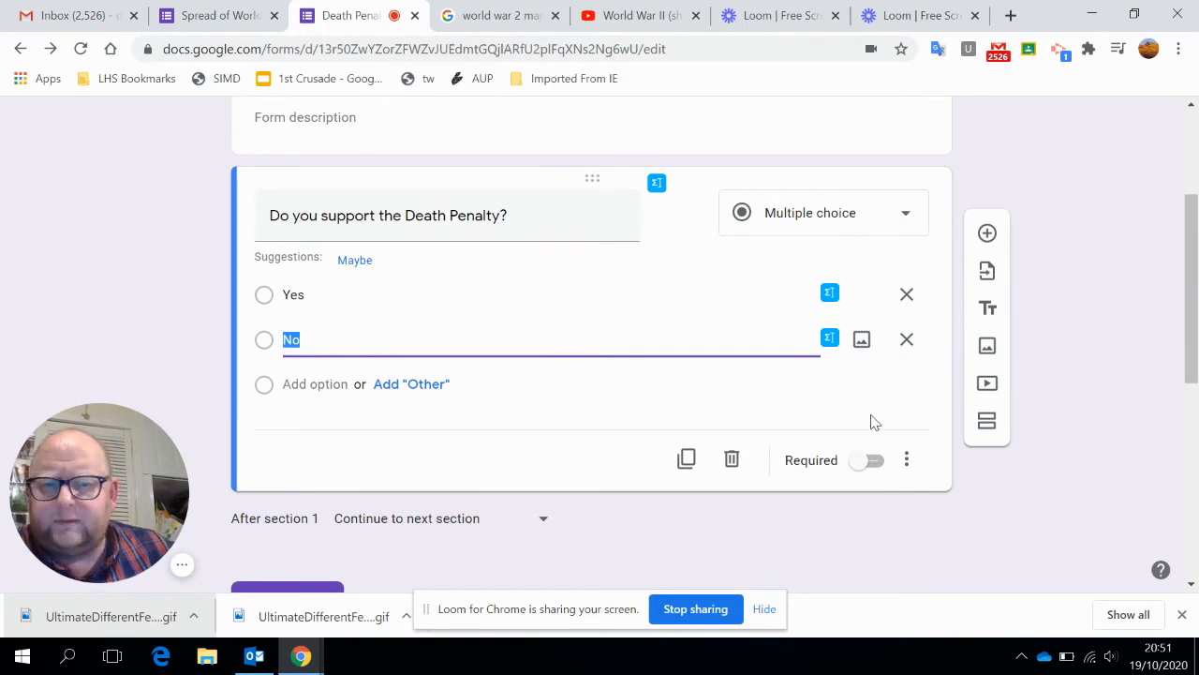
{"action": "left_click", "coordinate": [907, 460]}
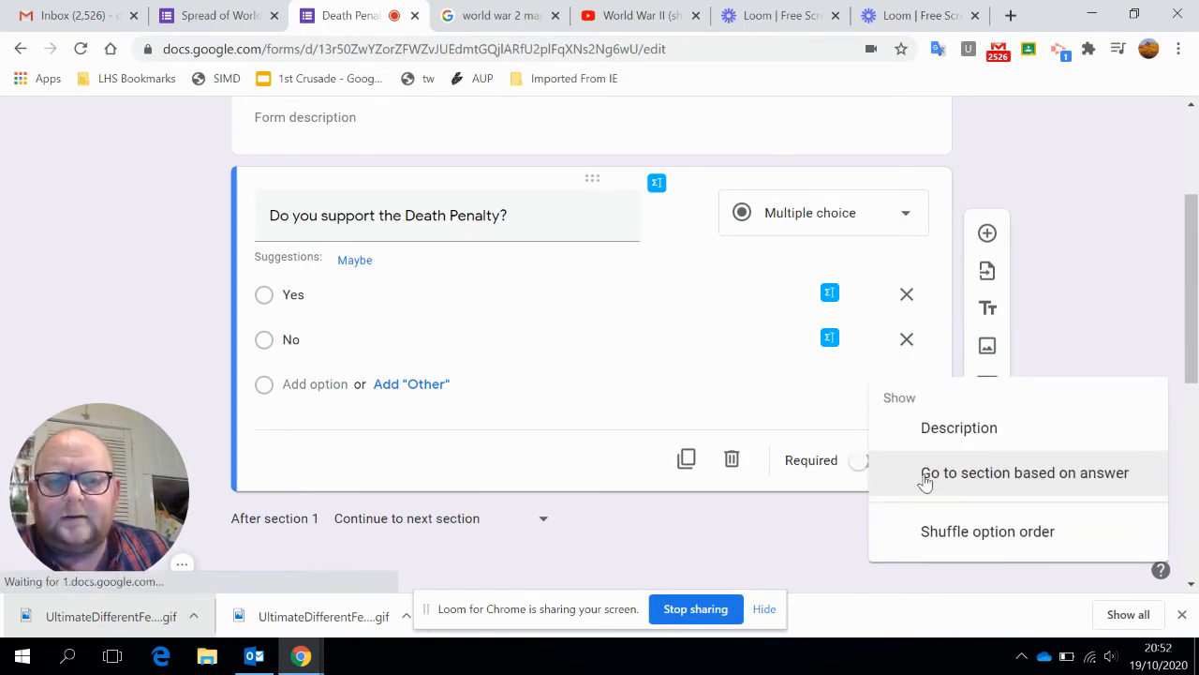
{"action": "left_click", "coordinate": [926, 476]}
{"action": "scroll", "coordinate": [437, 473], "scroll_direction": "down", "scroll_amount": 1}
{"action": "scroll", "coordinate": [437, 473], "scroll_direction": "down", "scroll_amount": 2}
{"action": "scroll", "coordinate": [452, 469], "scroll_direction": "up", "scroll_amount": 2}
{"action": "left_click", "coordinate": [902, 248]}
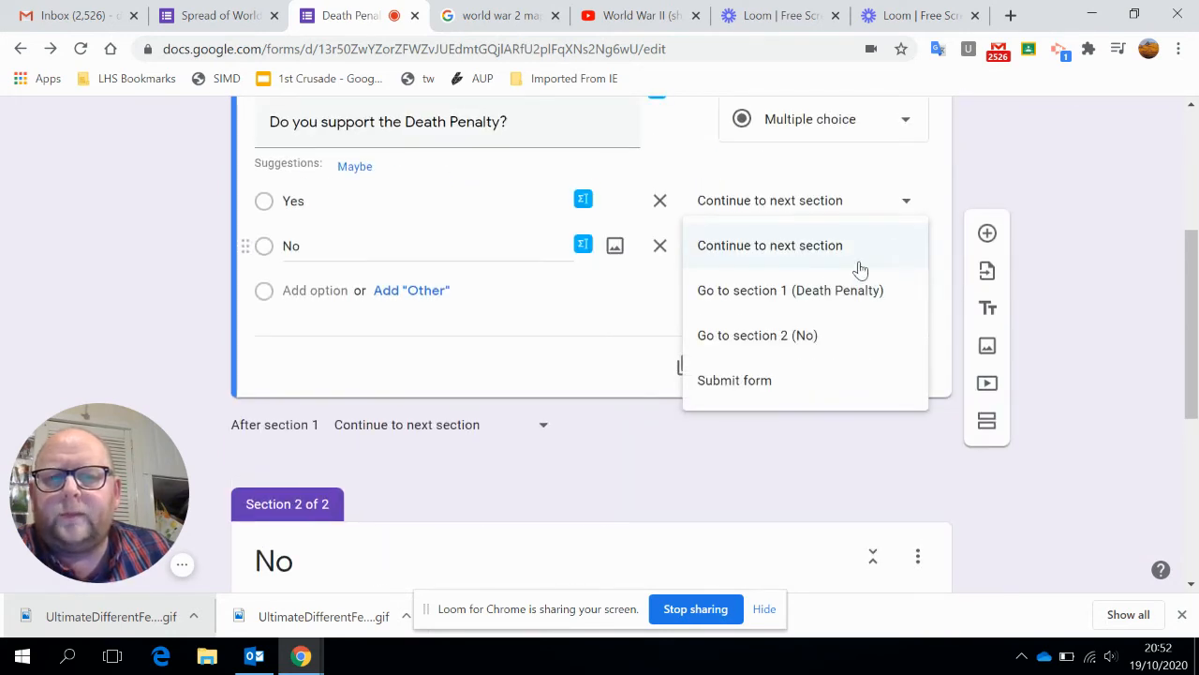
{"action": "left_click", "coordinate": [792, 351]}
Add a third section titled "Yes" after the last question of the No section.
{"action": "scroll", "coordinate": [821, 384], "scroll_direction": "down", "scroll_amount": 3}
{"action": "scroll", "coordinate": [829, 431], "scroll_direction": "down", "scroll_amount": 2}
{"action": "left_click", "coordinate": [848, 466]}
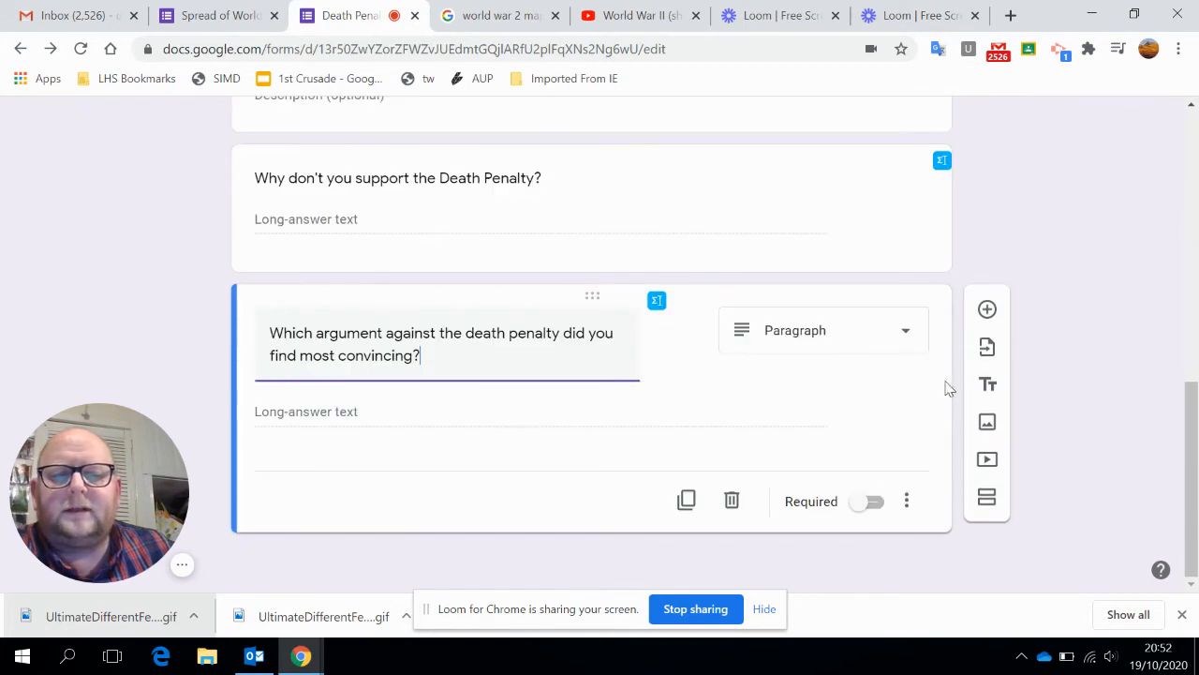
{"action": "left_click", "coordinate": [987, 495]}
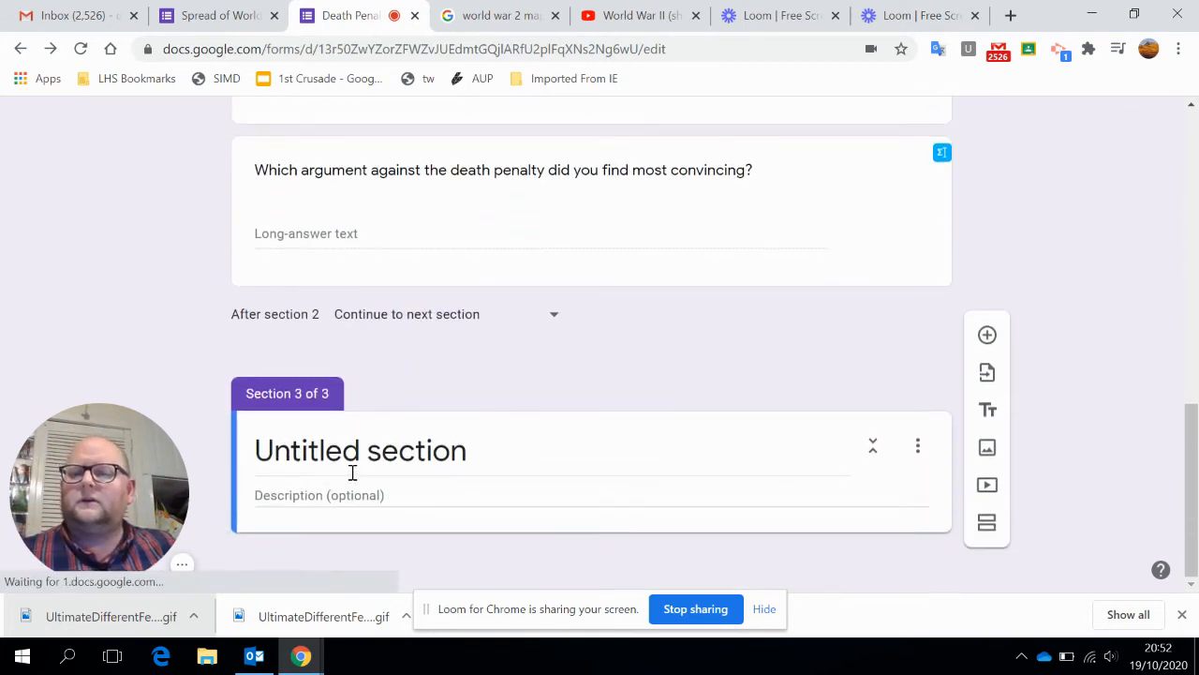
{"action": "type", "text": "Yes"}
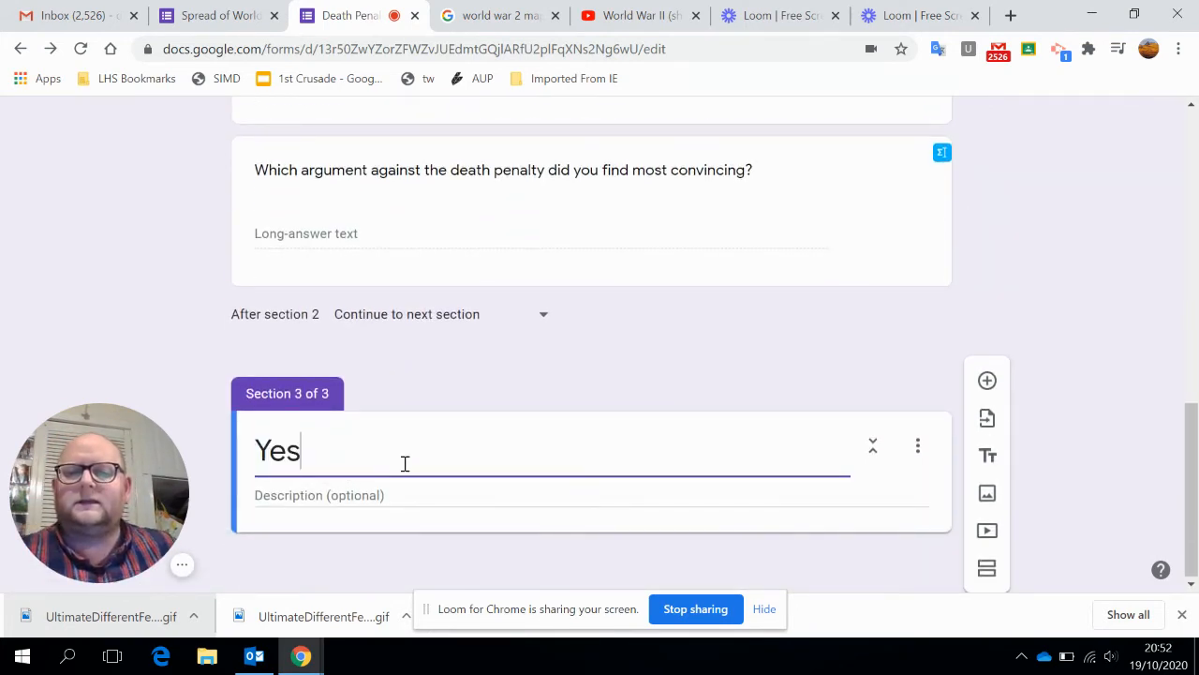
Add the paragraph question "Why do you support the death penalty?" to the Yes section.
{"action": "left_click", "coordinate": [985, 381]}
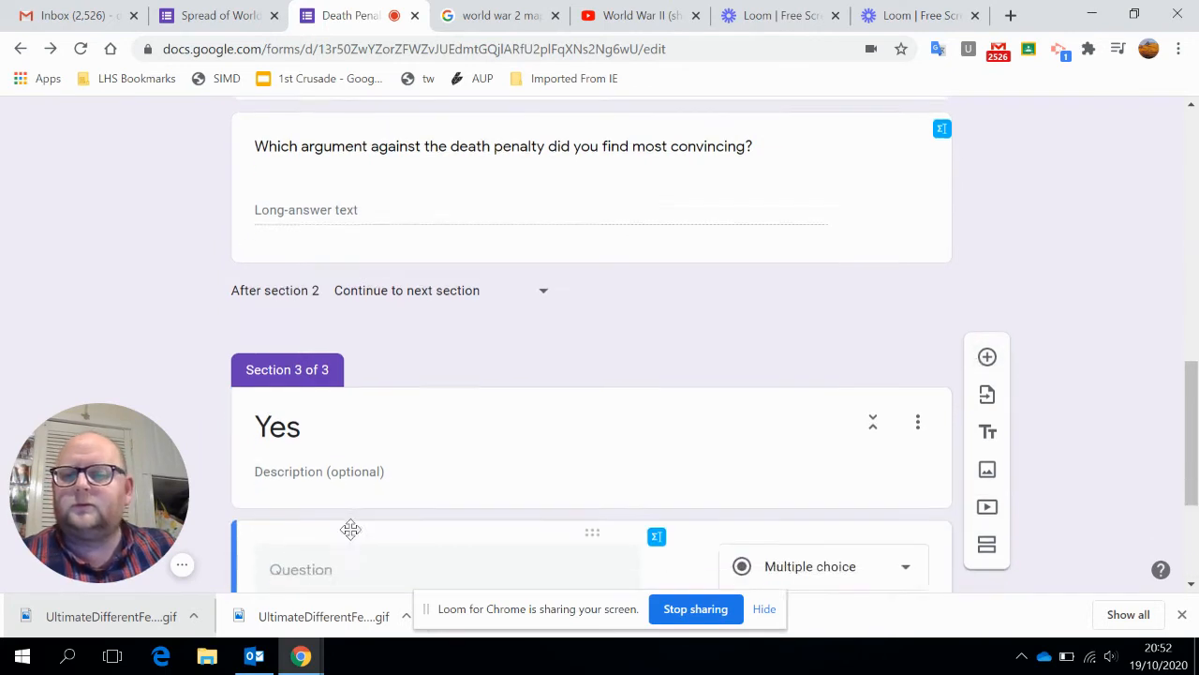
{"action": "type", "text": "Why do"}
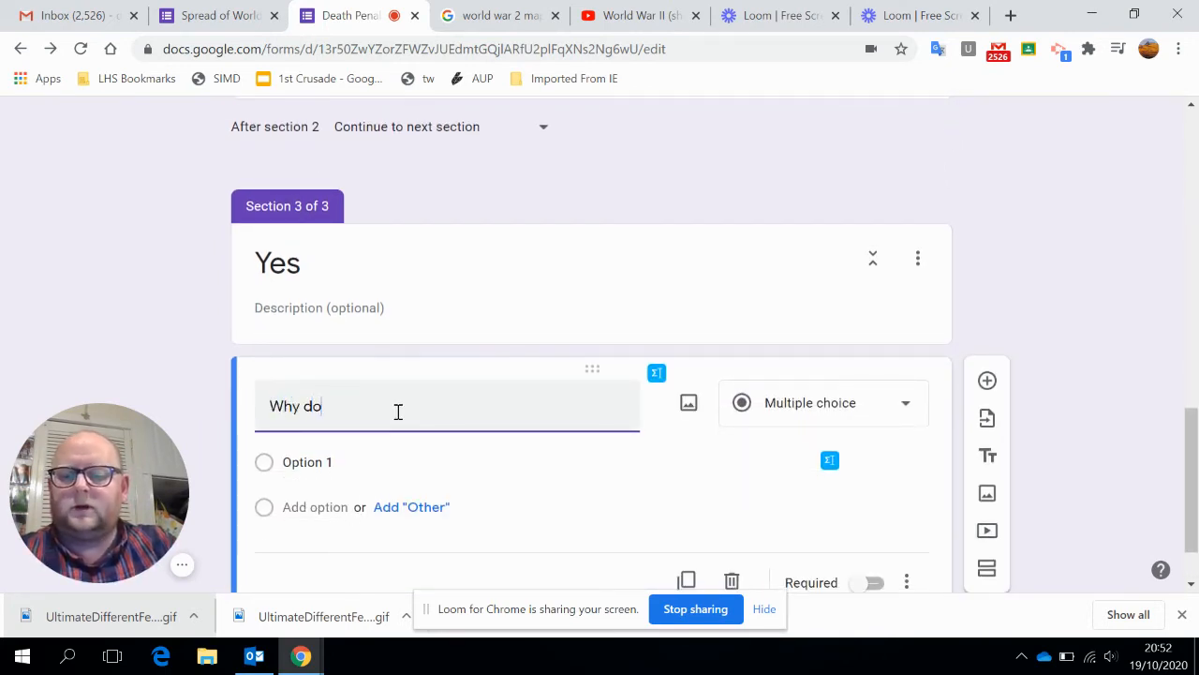
{"action": "type", "text": " you sup"}
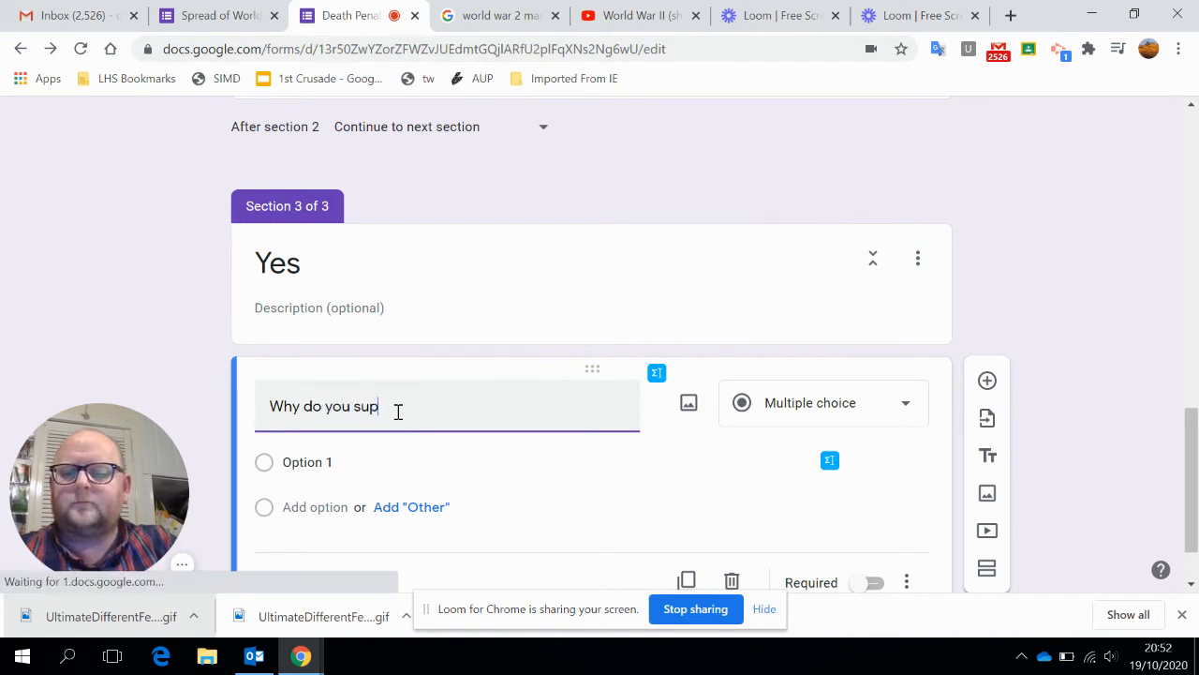
{"action": "type", "text": "port the death penalty?"}
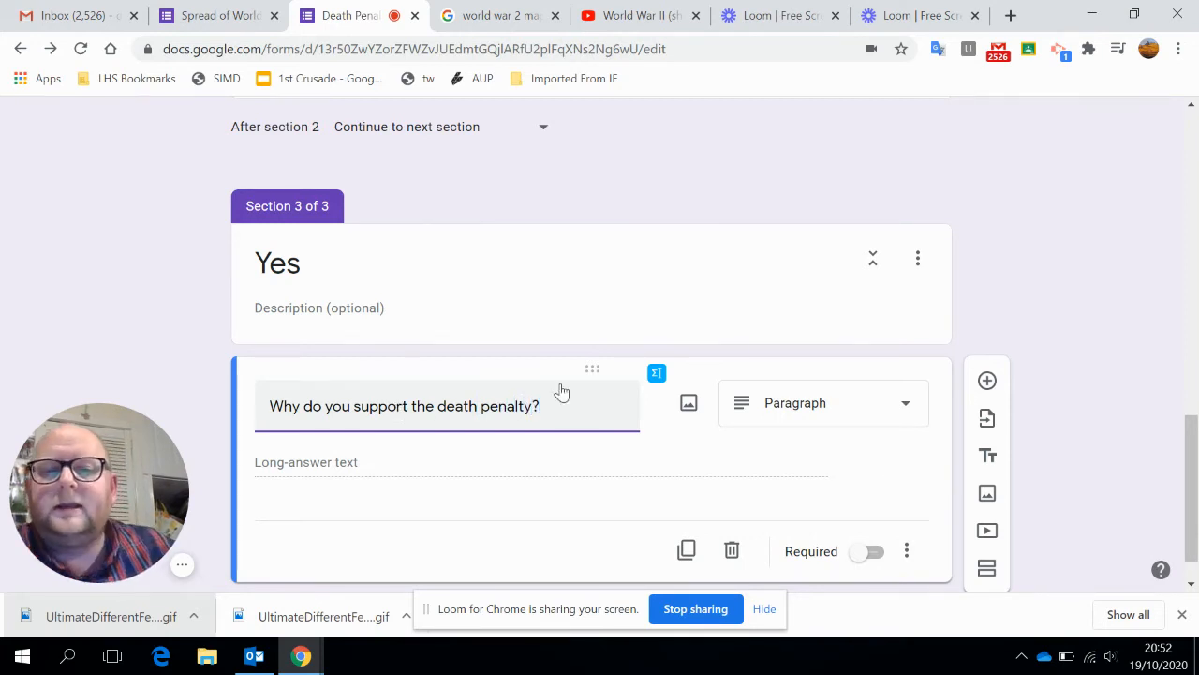
Add a second Yes-section question, "Which argument for the death penalty did you find the most convincing?", with the Paragraph type.
{"action": "scroll", "coordinate": [561, 391], "scroll_direction": "down", "scroll_amount": 1}
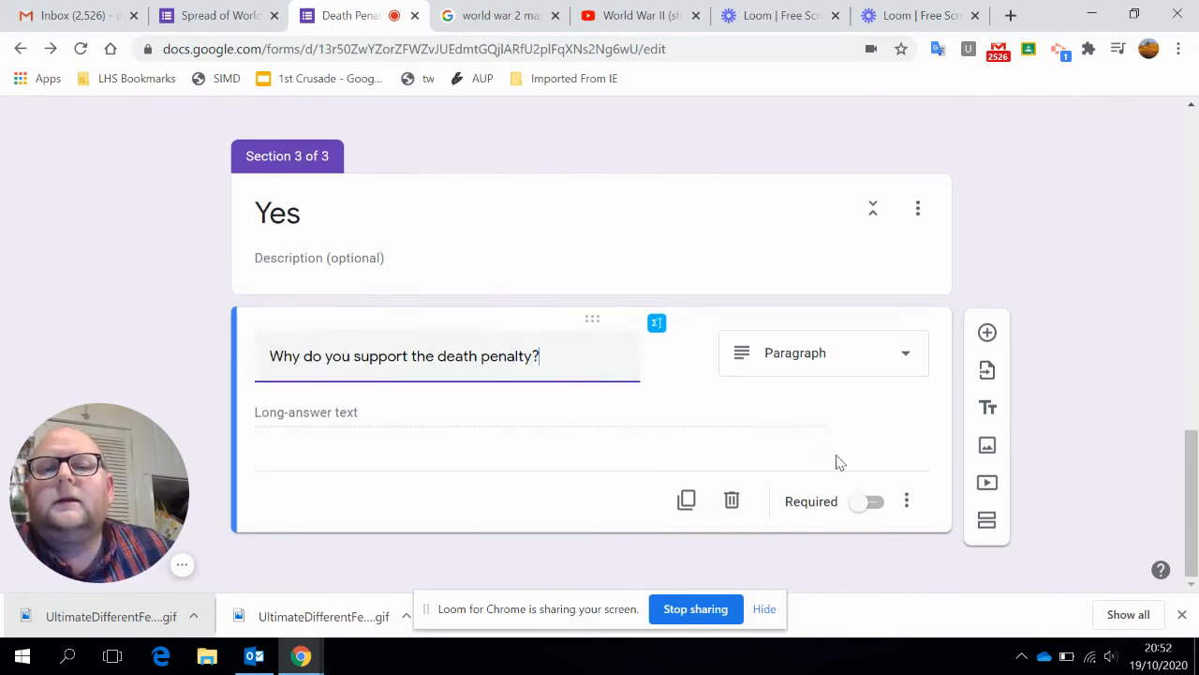
{"action": "left_click", "coordinate": [992, 346]}
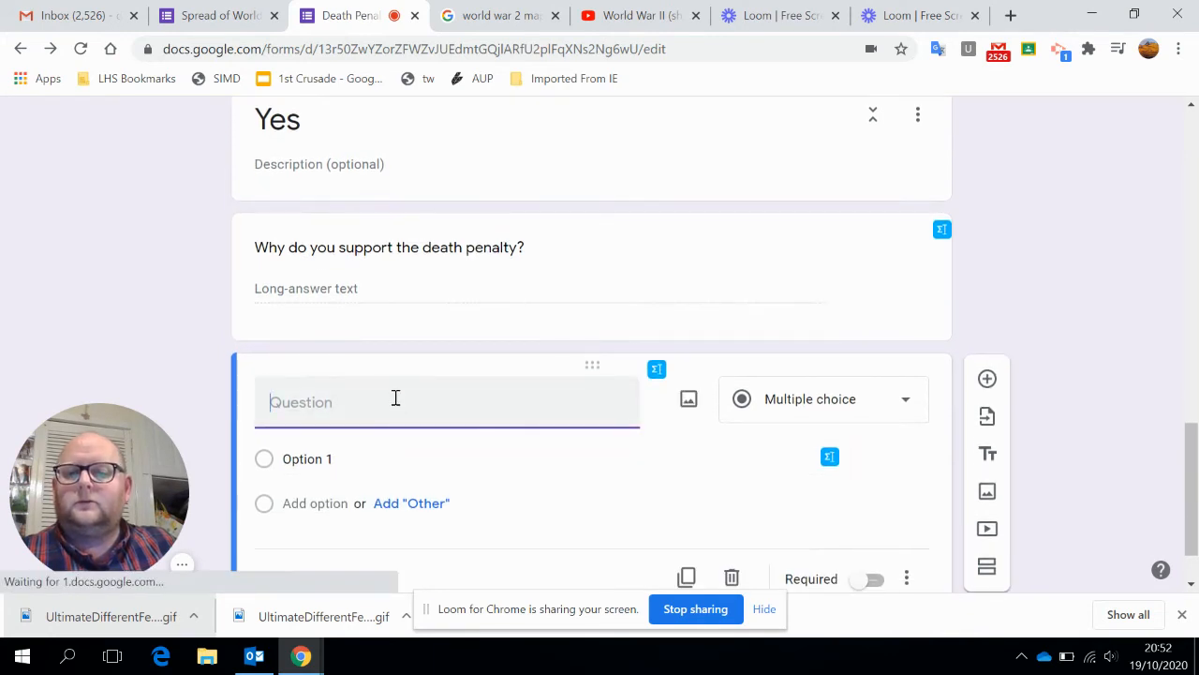
{"action": "type", "text": "Which argu"}
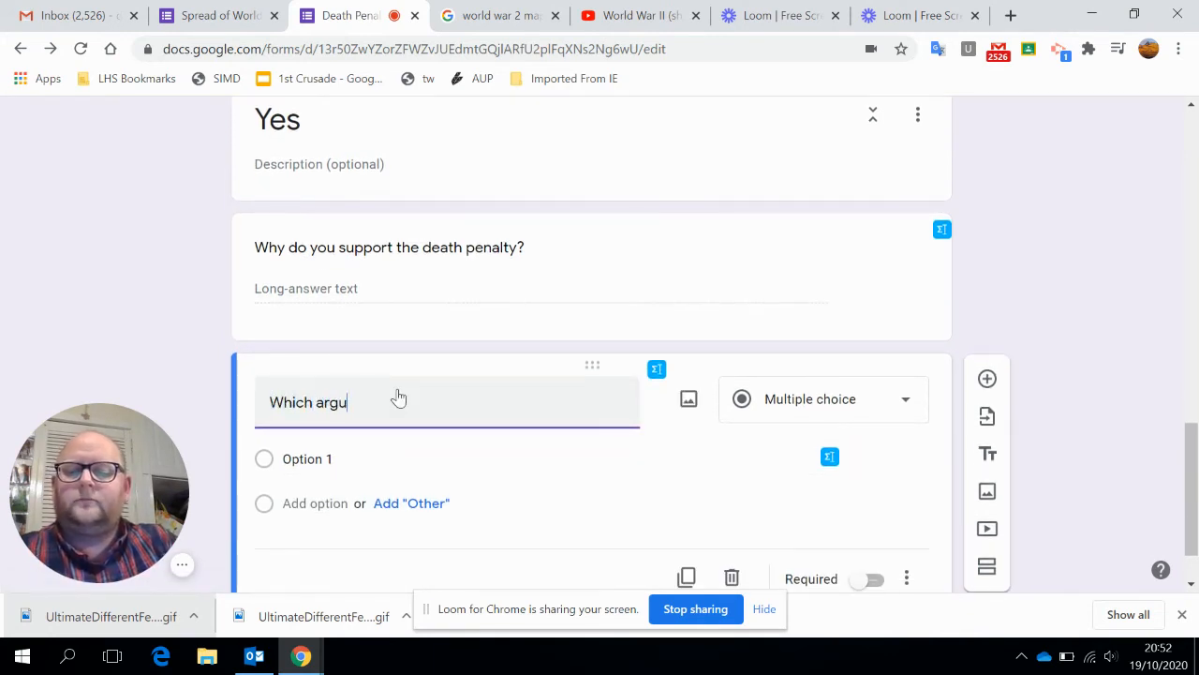
{"action": "type", "text": "ment for the death penalty di"}
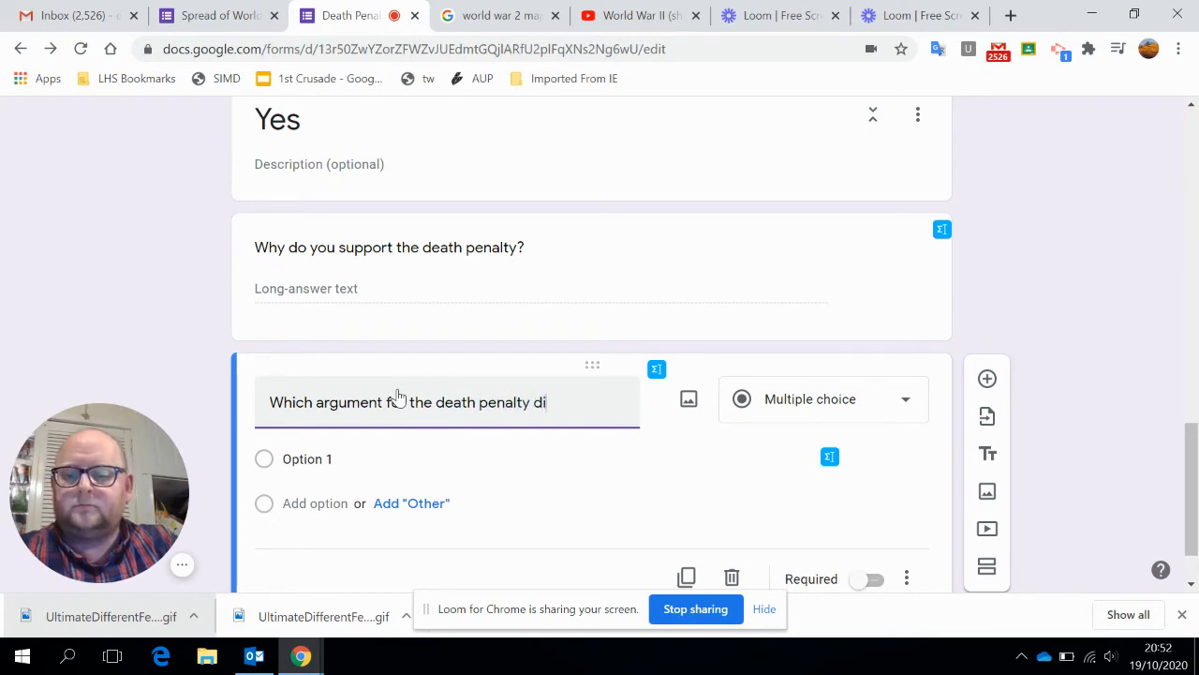
{"action": "type", "text": "d you find the most convincing?"}
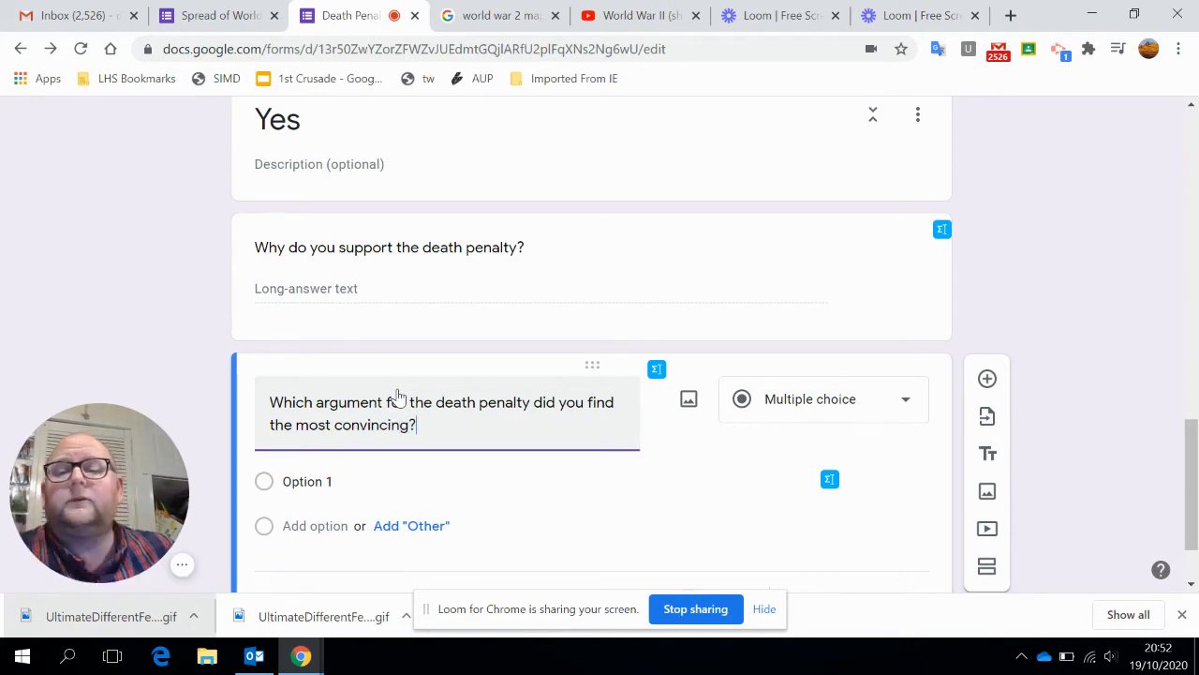
{"action": "left_click", "coordinate": [844, 426]}
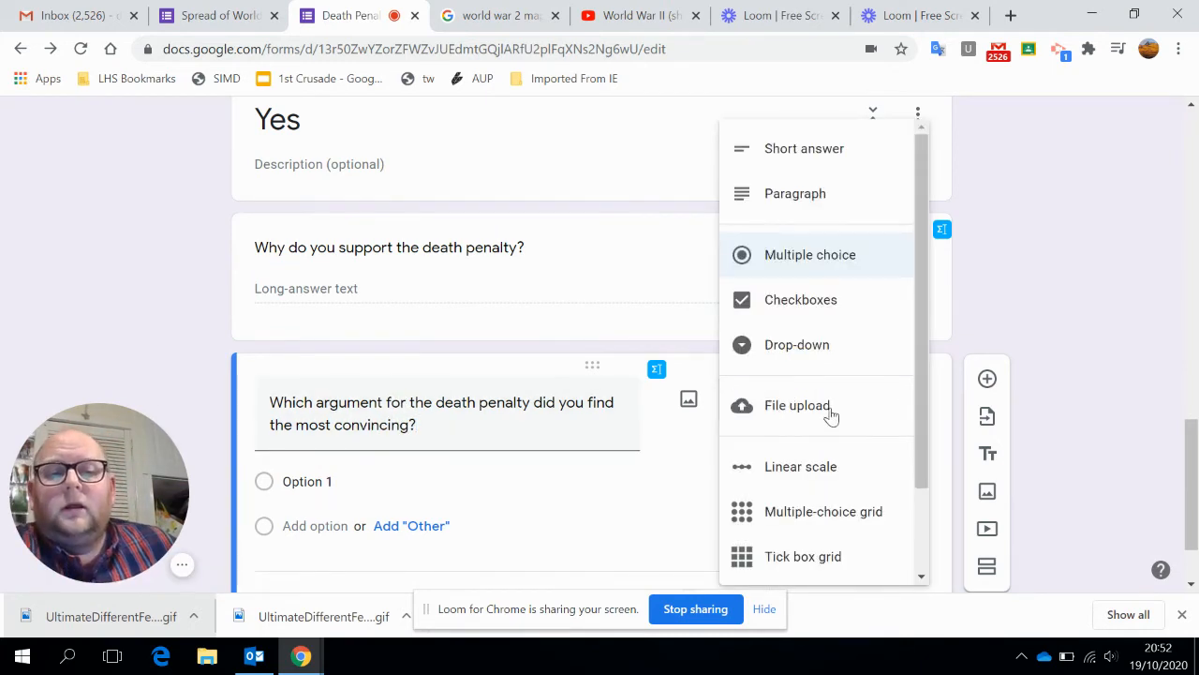
{"action": "left_click", "coordinate": [838, 193]}
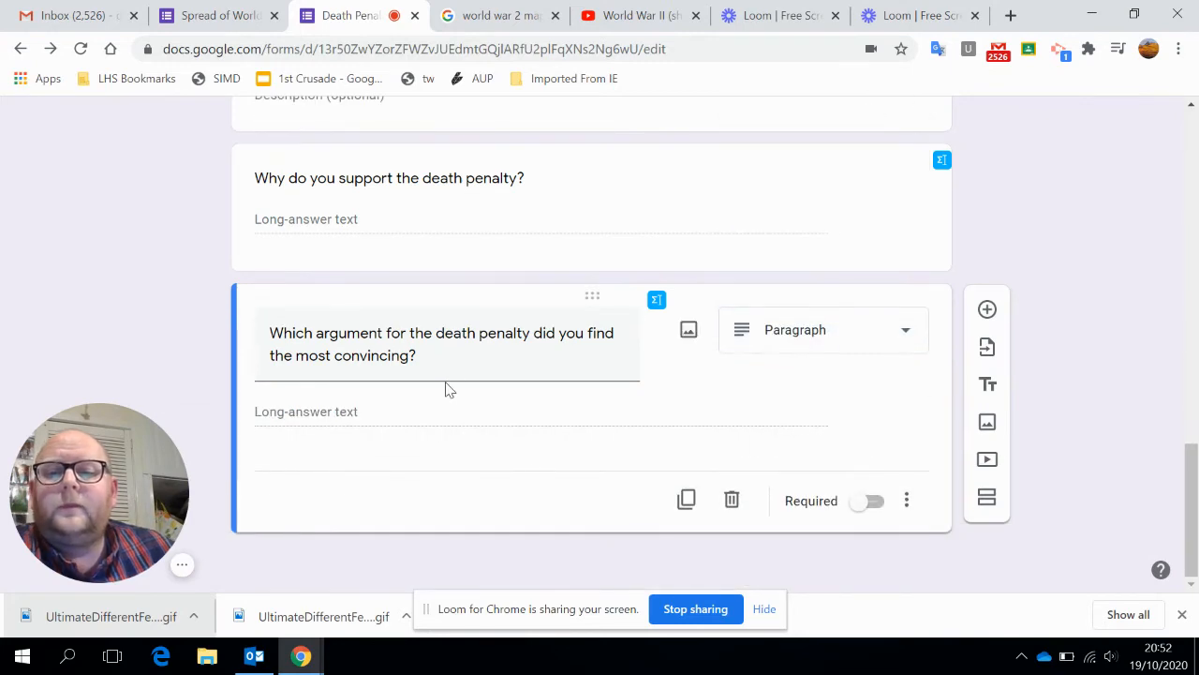
Send the Yes answer of "Do you support the Death Penalty?" to section 3 (Yes).
{"action": "scroll", "coordinate": [584, 348], "scroll_direction": "up", "scroll_amount": 10}
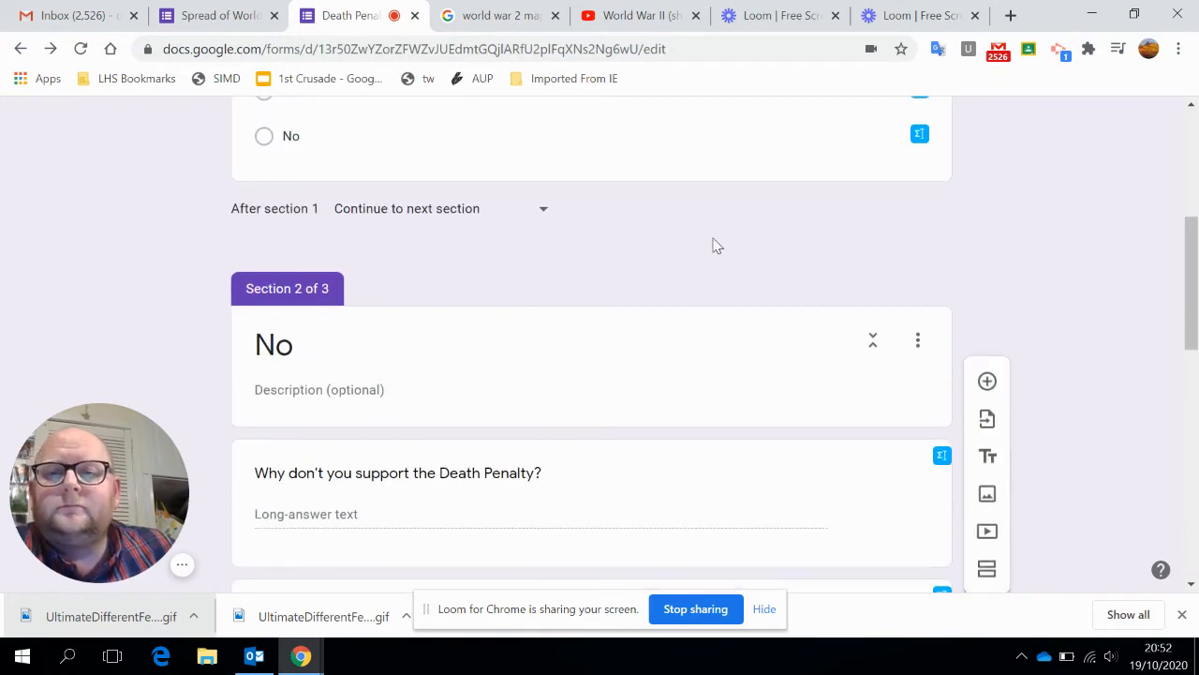
{"action": "scroll", "coordinate": [693, 290], "scroll_direction": "up", "scroll_amount": 2}
{"action": "scroll", "coordinate": [834, 281], "scroll_direction": "up", "scroll_amount": 2}
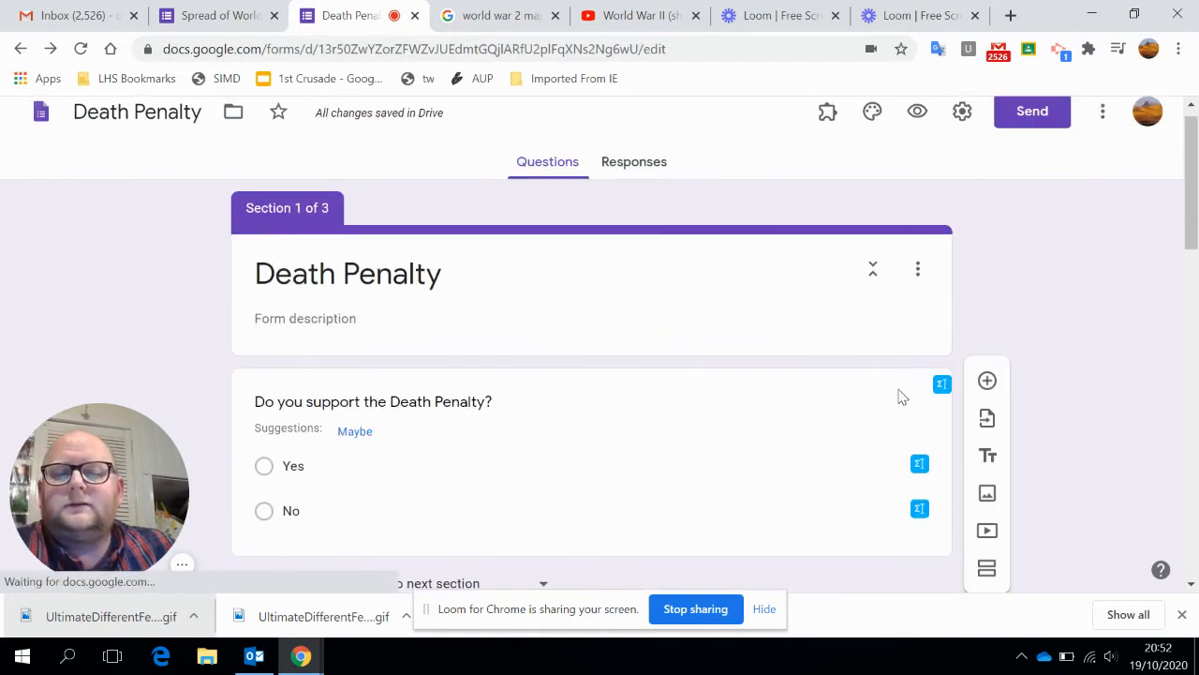
{"action": "scroll", "coordinate": [824, 382], "scroll_direction": "down", "scroll_amount": 1}
{"action": "scroll", "coordinate": [825, 393], "scroll_direction": "down", "scroll_amount": 2}
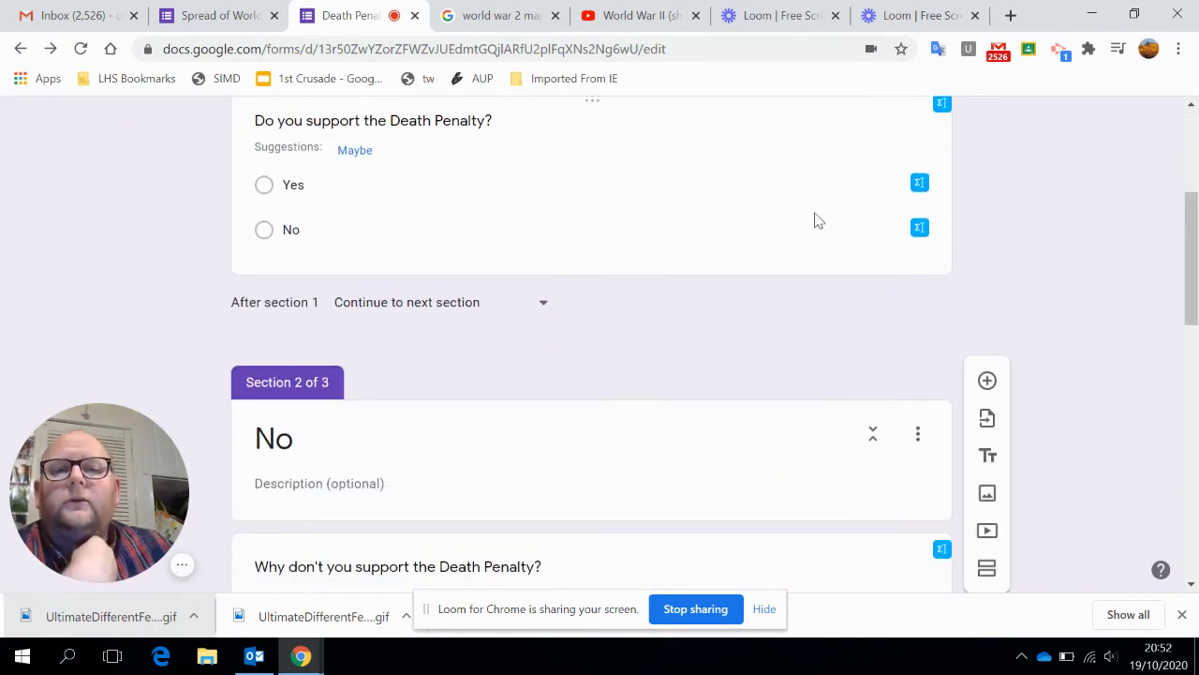
{"action": "left_click", "coordinate": [814, 219]}
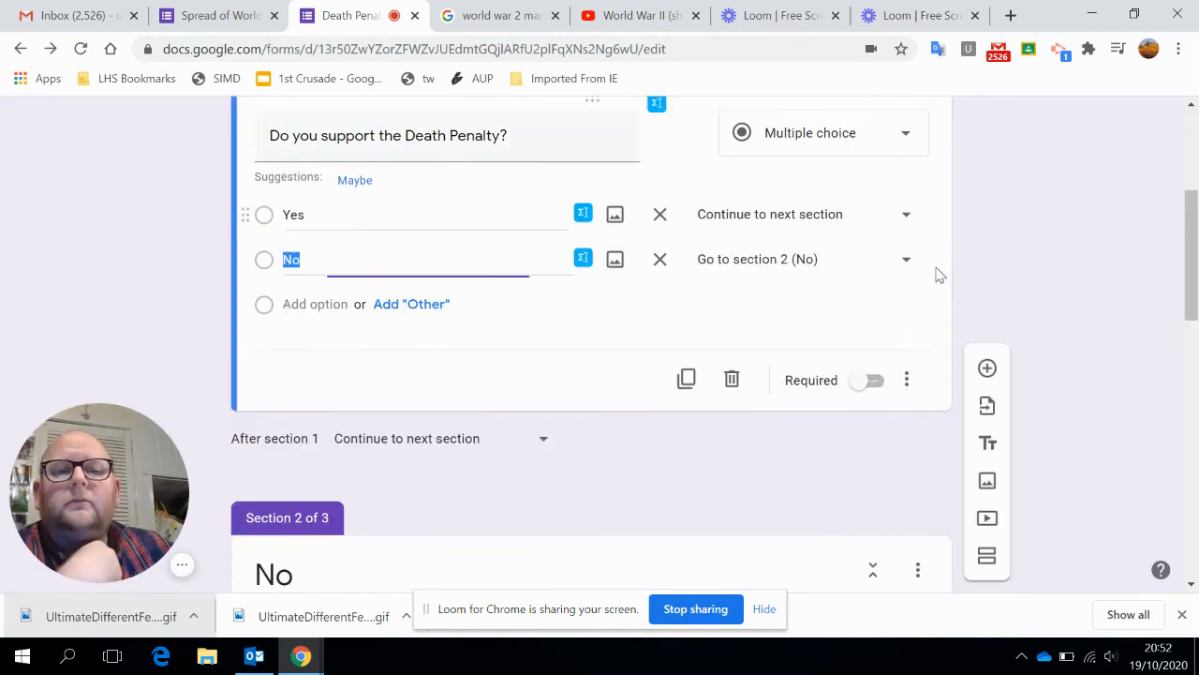
{"action": "left_click", "coordinate": [906, 217]}
{"action": "left_click", "coordinate": [841, 350]}
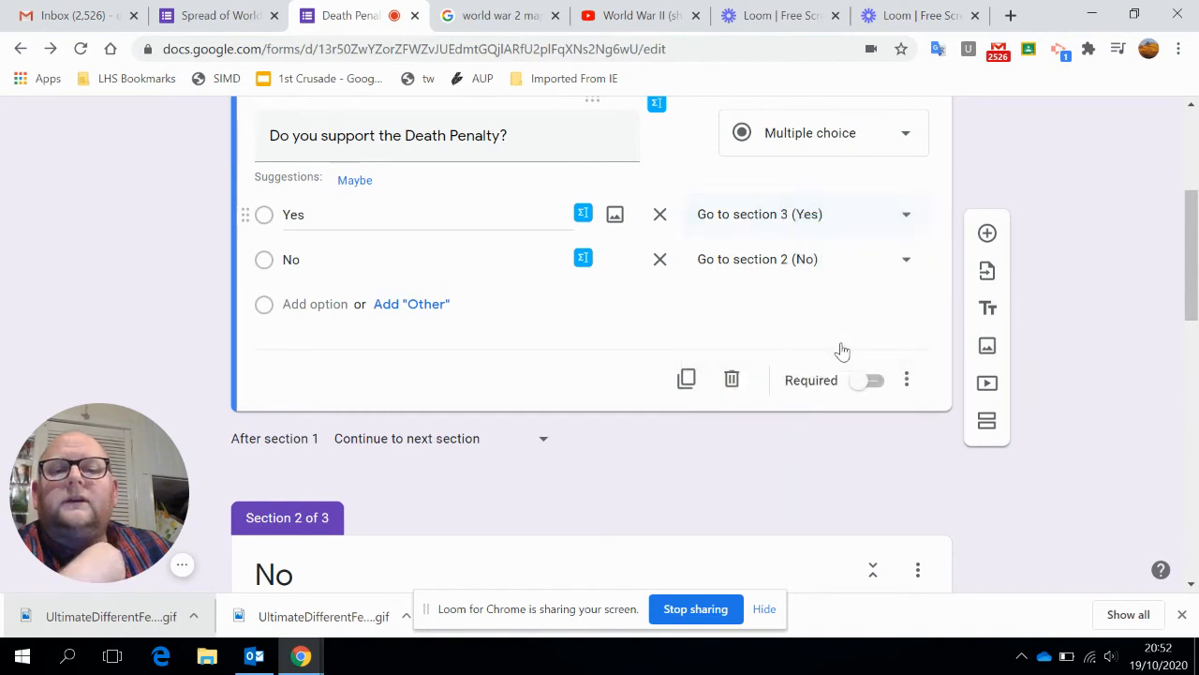
Preview the Death Penalty form and answer Yes to "Do you support the Death Penalty?", continuing to the follow-up section.
{"action": "scroll", "coordinate": [741, 337], "scroll_direction": "down", "scroll_amount": 7}
{"action": "scroll", "coordinate": [733, 348], "scroll_direction": "down", "scroll_amount": 4}
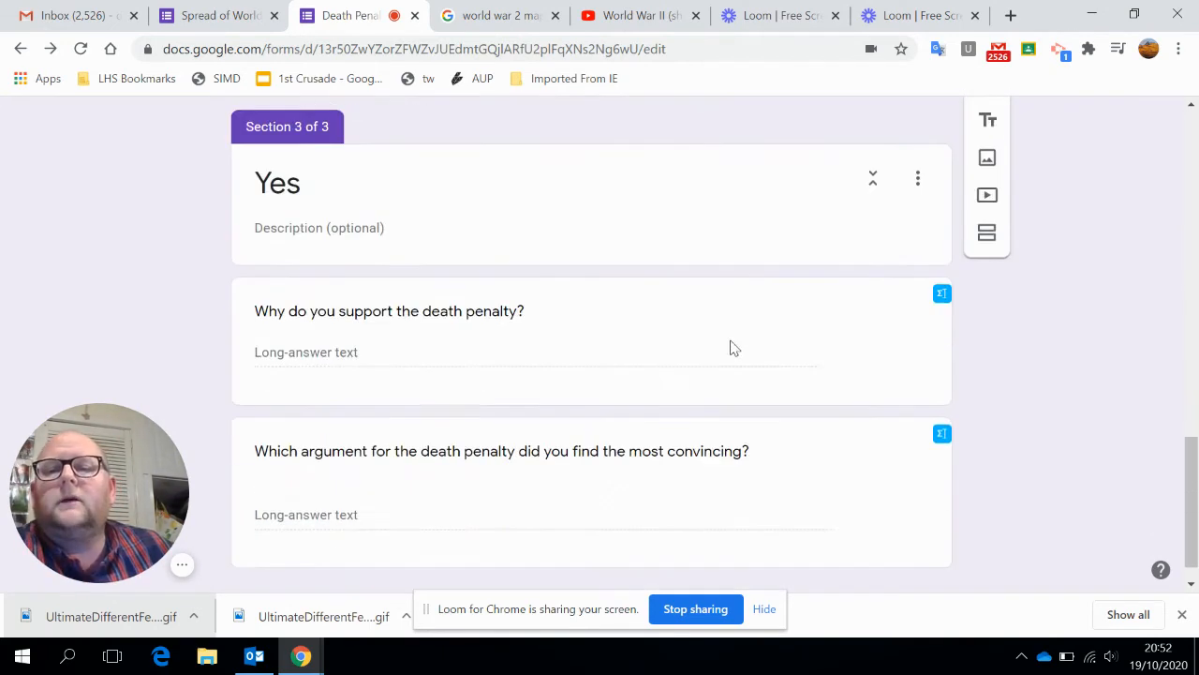
{"action": "scroll", "coordinate": [346, 359], "scroll_direction": "up", "scroll_amount": 5}
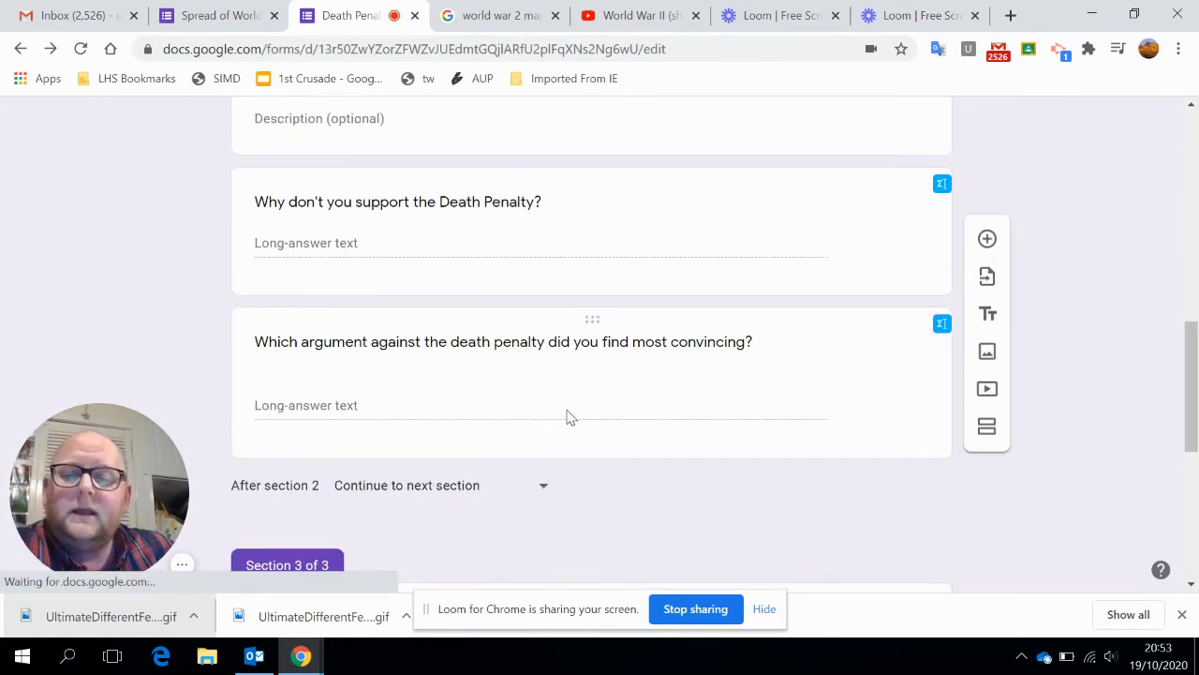
{"action": "scroll", "coordinate": [565, 416], "scroll_direction": "up", "scroll_amount": 3}
{"action": "scroll", "coordinate": [495, 166], "scroll_direction": "up", "scroll_amount": 3}
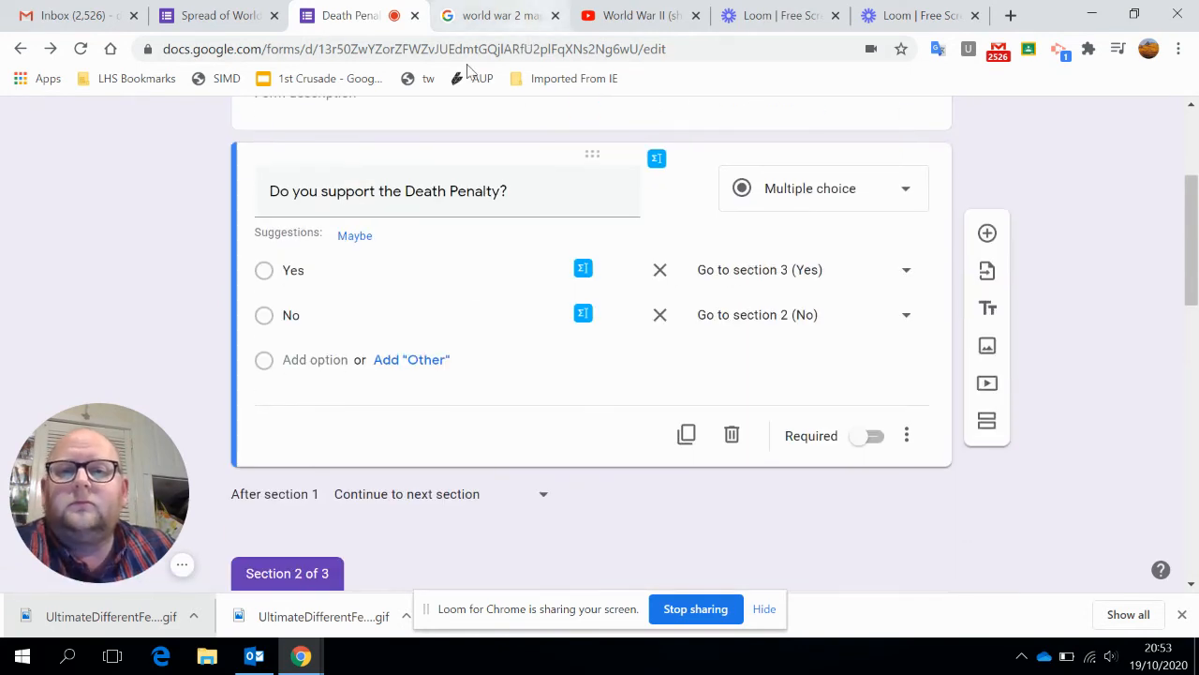
{"action": "scroll", "coordinate": [744, 340], "scroll_direction": "up", "scroll_amount": 3}
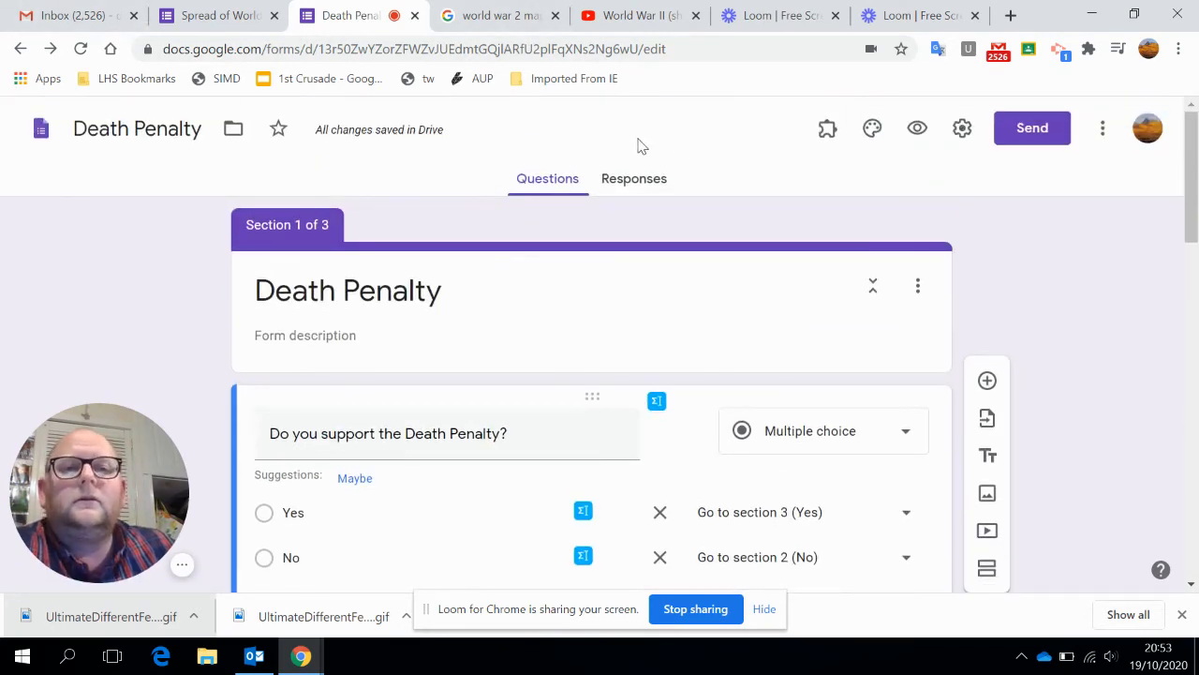
{"action": "left_click", "coordinate": [917, 128]}
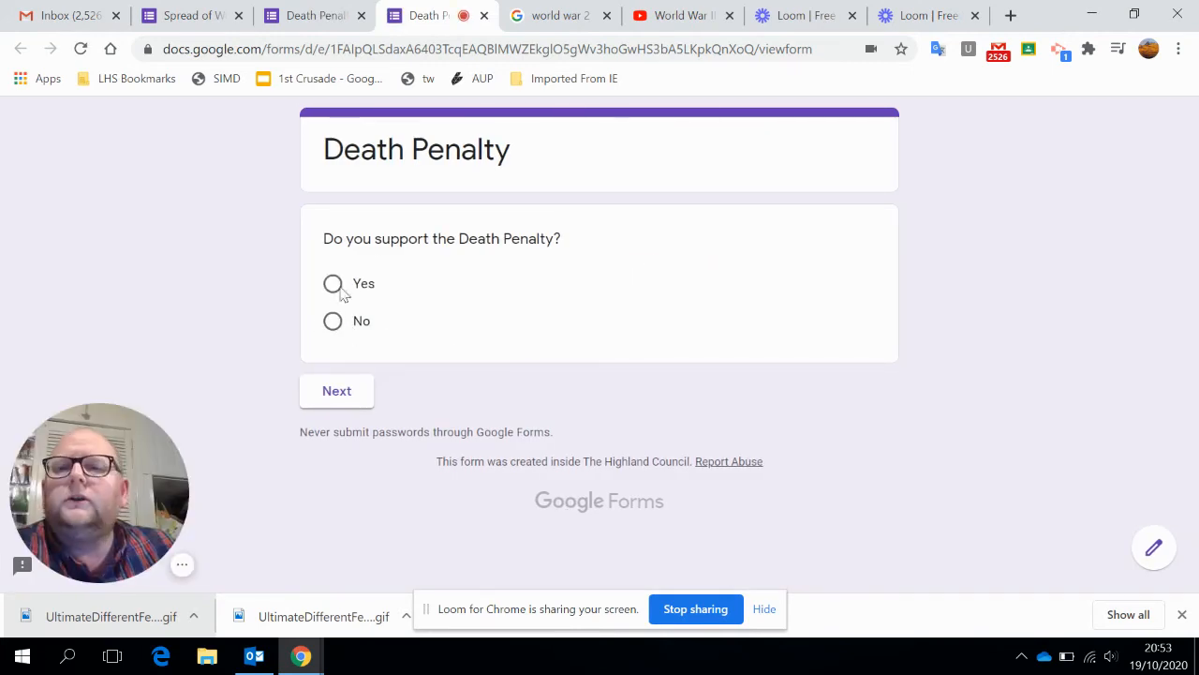
{"action": "left_click", "coordinate": [337, 290]}
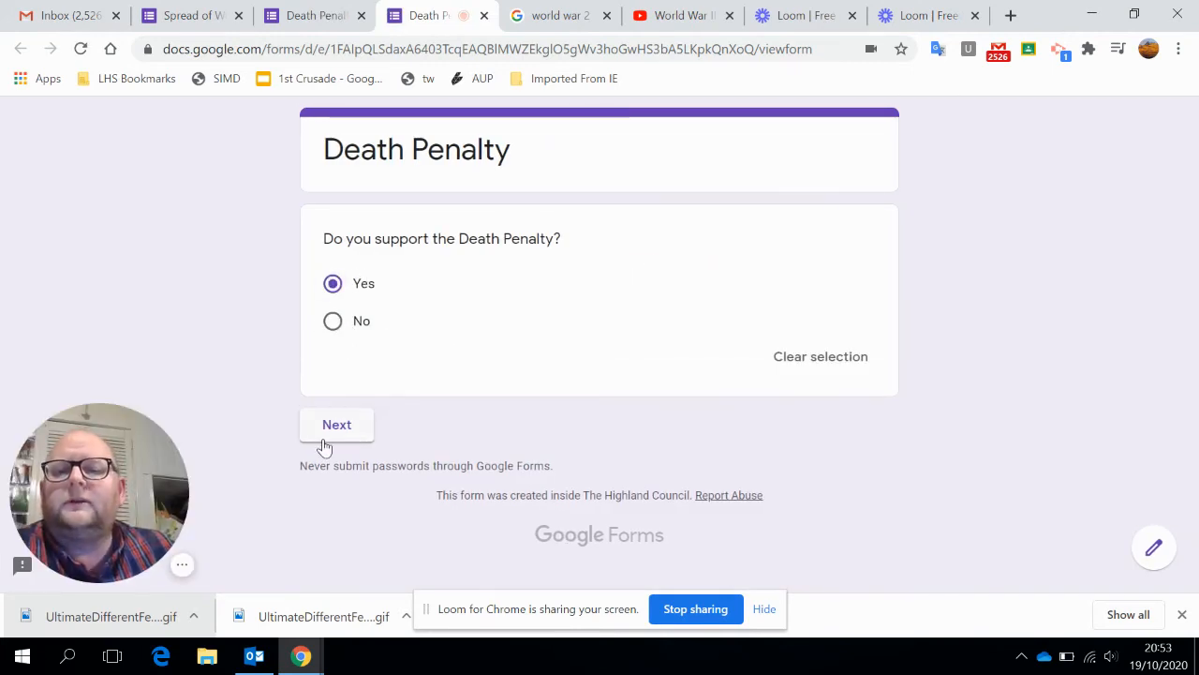
{"action": "left_click", "coordinate": [333, 437]}
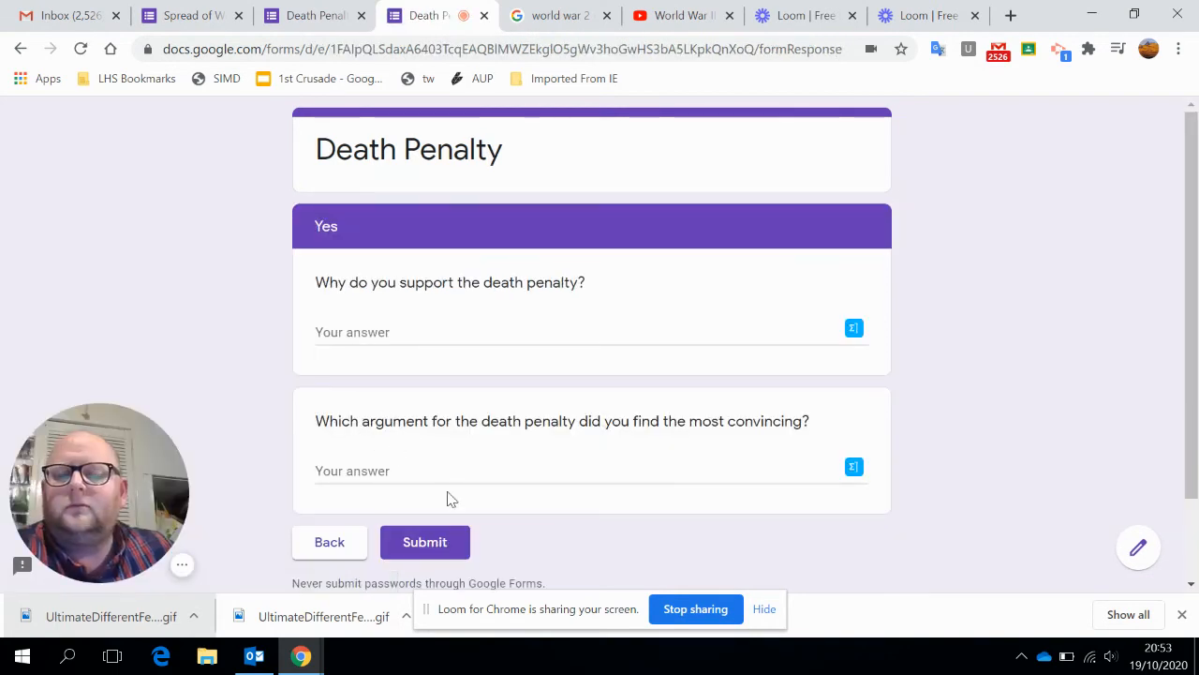
Answer "Why do you support the death penalty?" with "Because ..." and submit the response.
{"action": "left_click", "coordinate": [426, 336]}
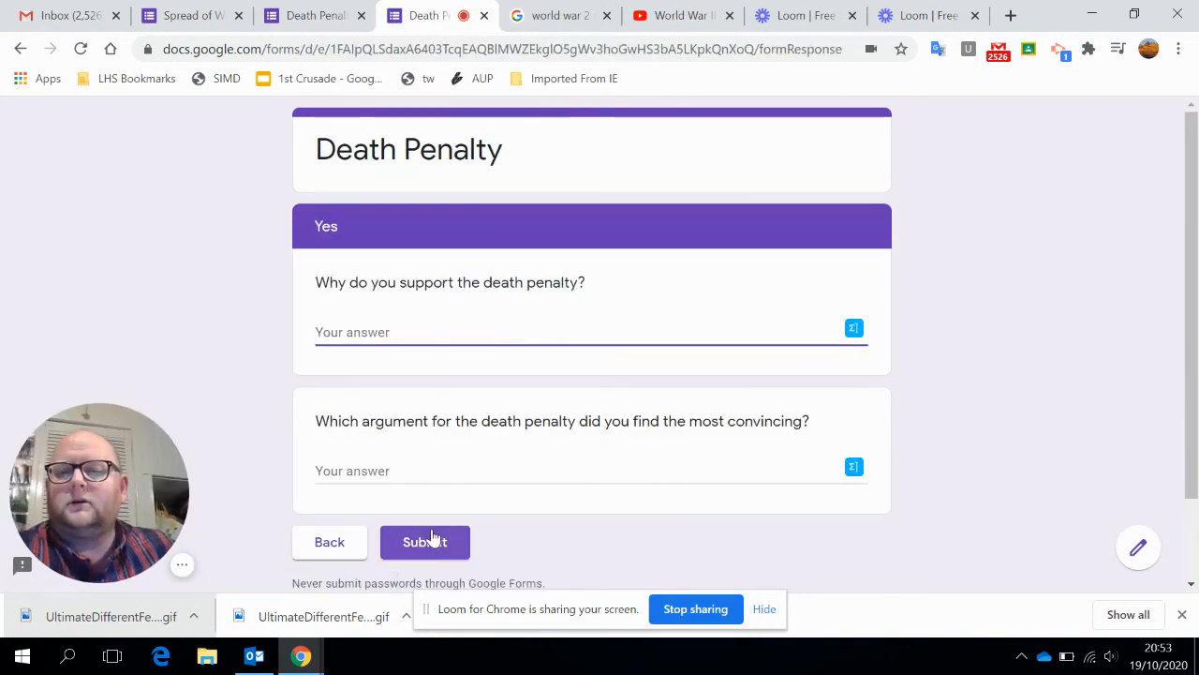
{"action": "type", "text": "Because ..."}
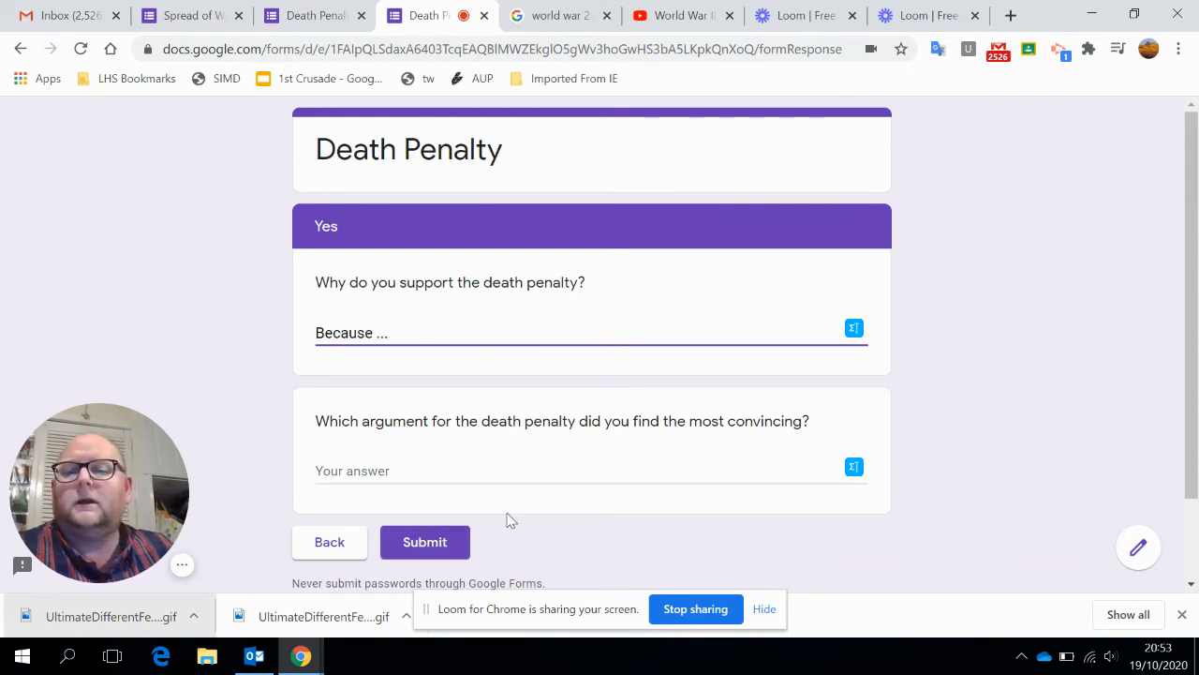
{"action": "left_click", "coordinate": [461, 541]}
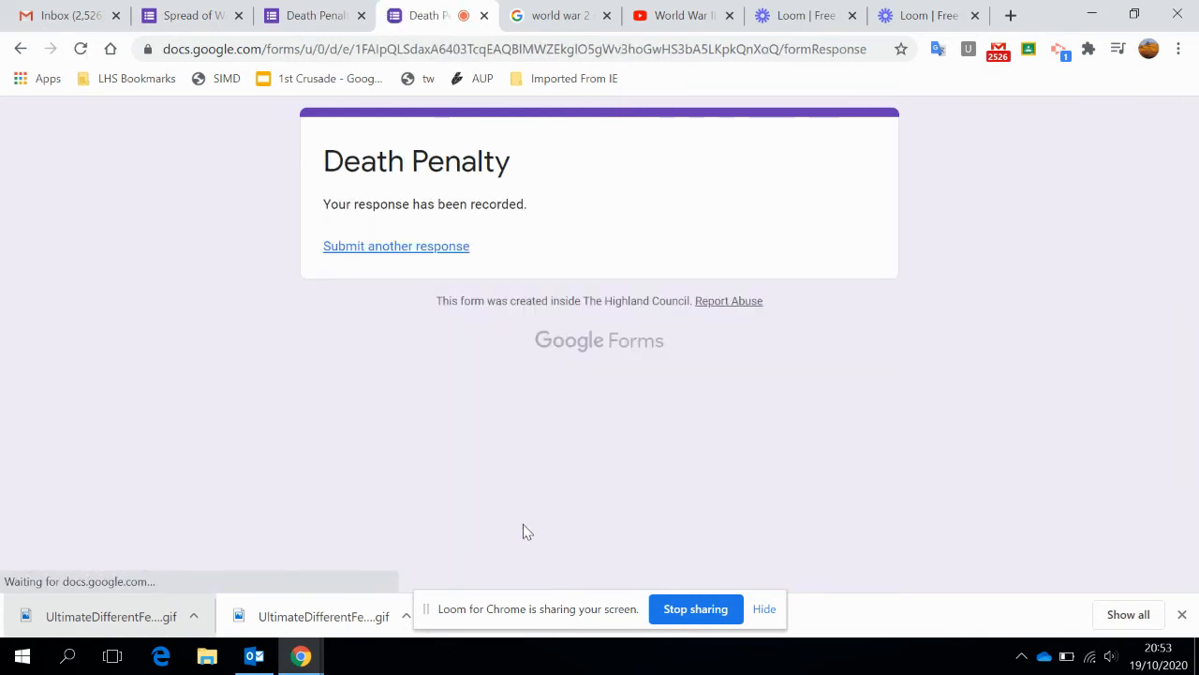
Test another response by answering No, entering "Because ..." as the reason, continuing to the following section and returning to the No section.
{"action": "left_click", "coordinate": [429, 249]}
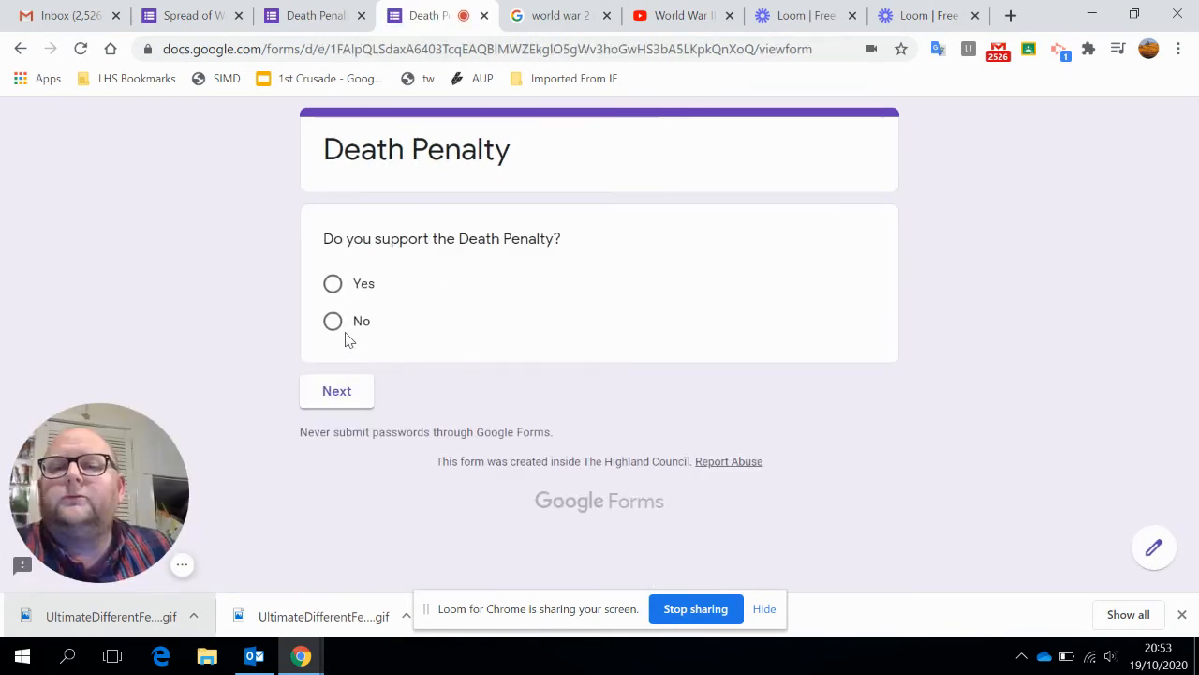
{"action": "left_click", "coordinate": [333, 322]}
{"action": "left_click", "coordinate": [348, 420]}
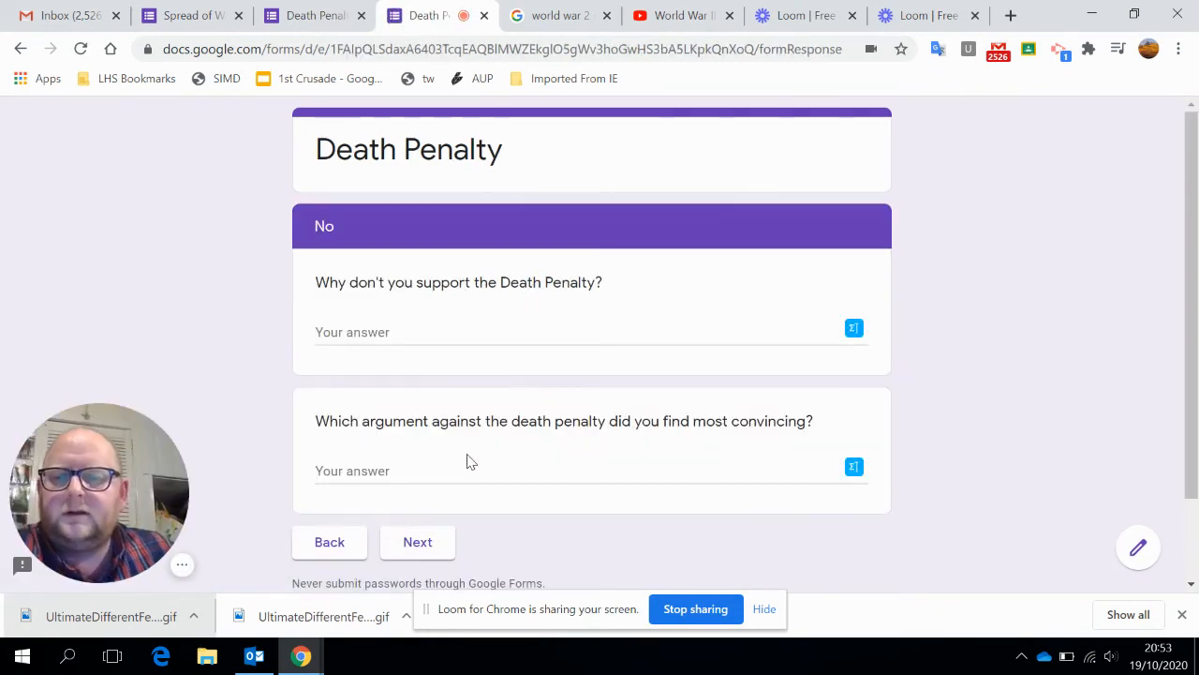
{"action": "left_click", "coordinate": [463, 336]}
{"action": "type", "text": "Because ..."}
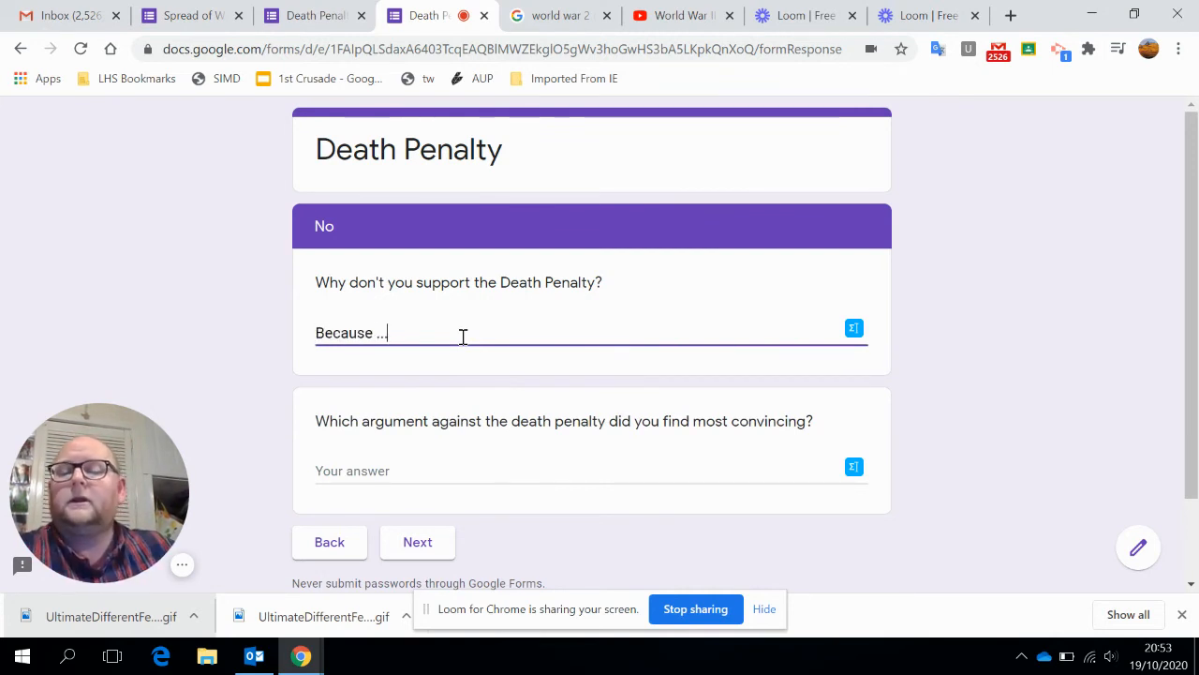
{"action": "left_click", "coordinate": [419, 553]}
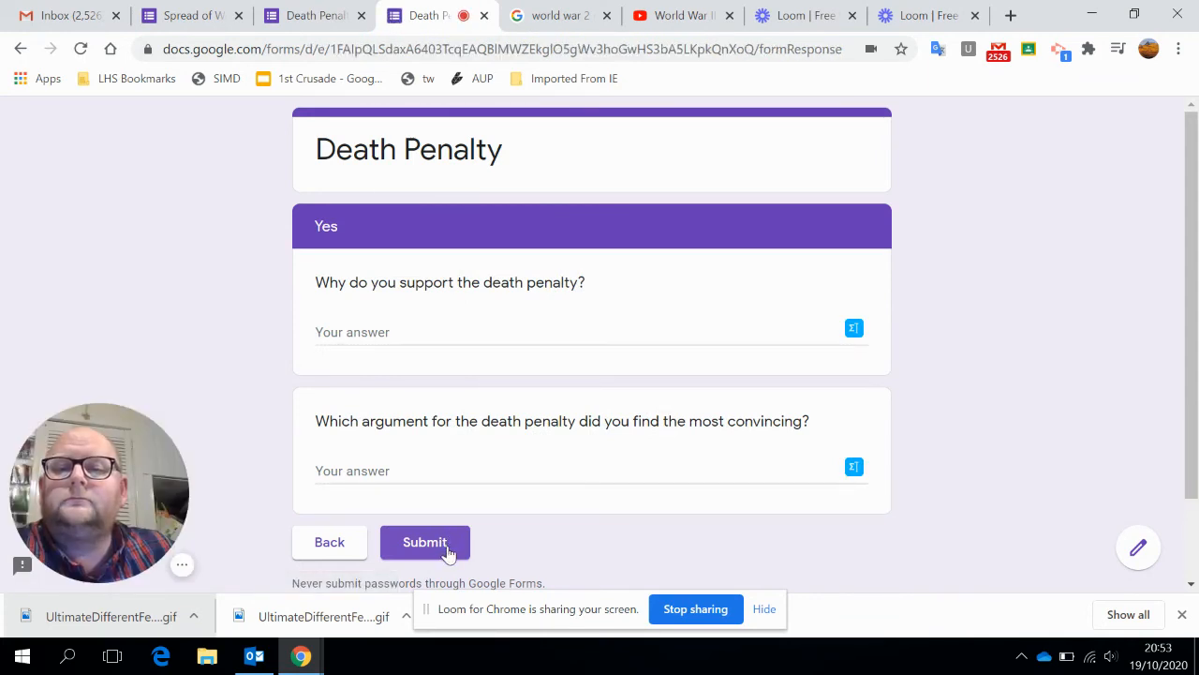
{"action": "left_click", "coordinate": [352, 549]}
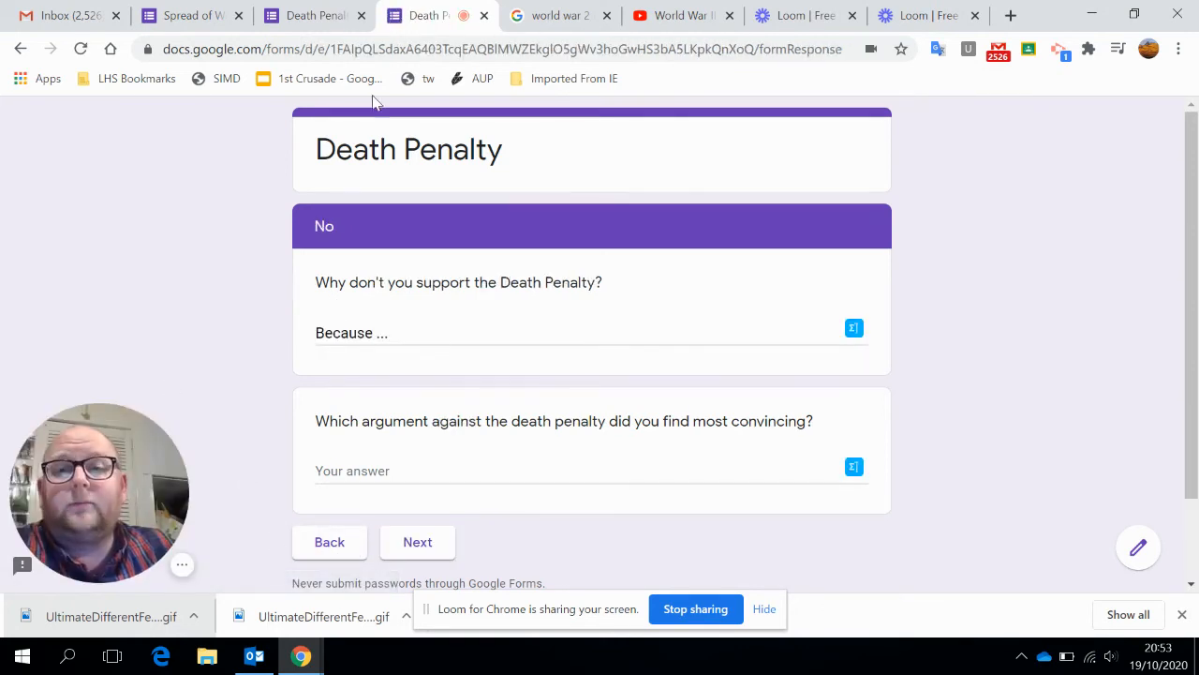
Back in the Death Penalty form editor, set the action after section 2 (No) to Submit form.
{"action": "left_click", "coordinate": [324, 17]}
{"action": "scroll", "coordinate": [800, 460], "scroll_direction": "down", "scroll_amount": 5}
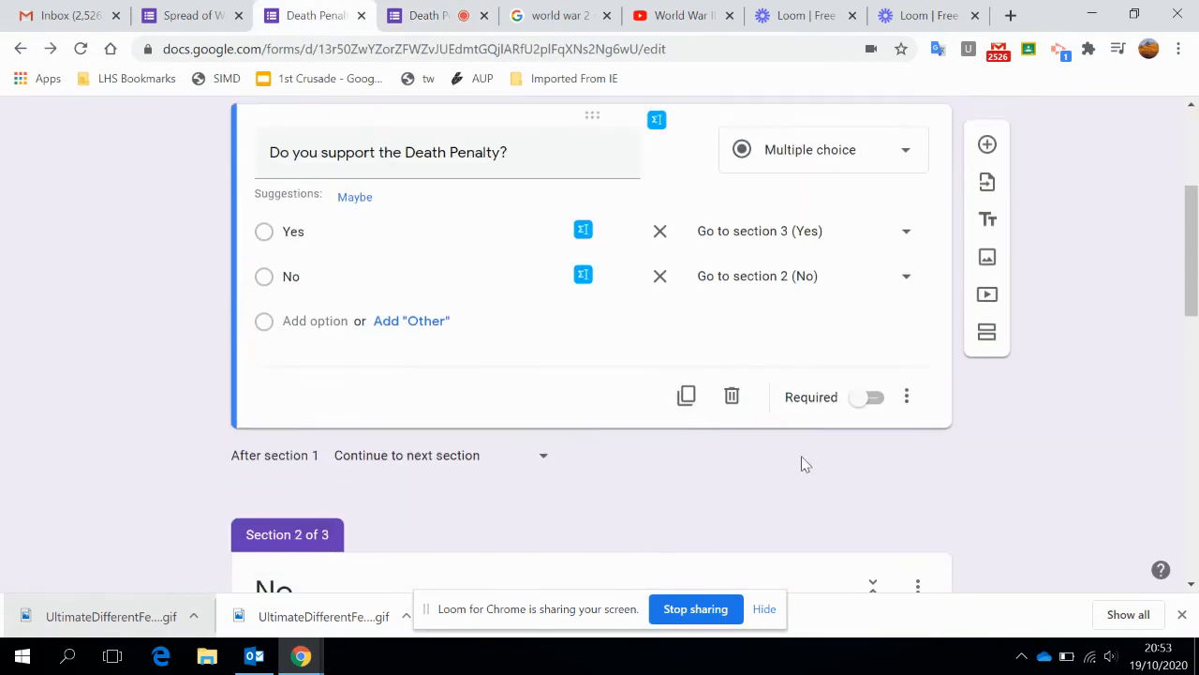
{"action": "scroll", "coordinate": [788, 404], "scroll_direction": "down", "scroll_amount": 3}
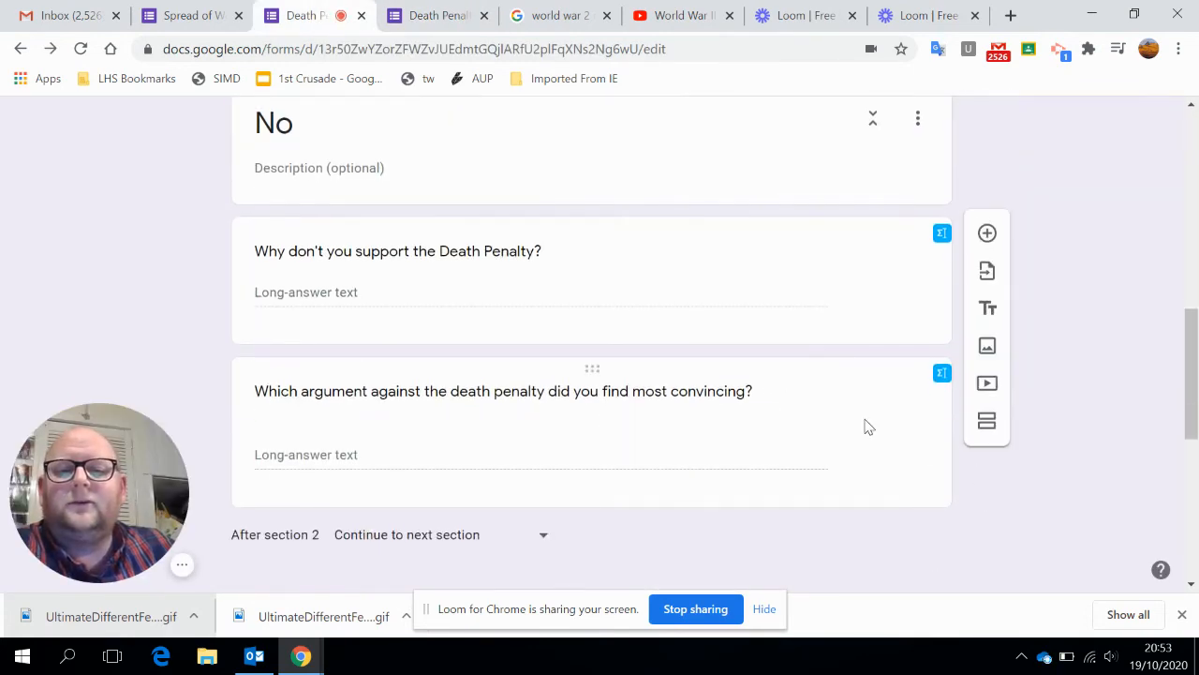
{"action": "left_click", "coordinate": [878, 429]}
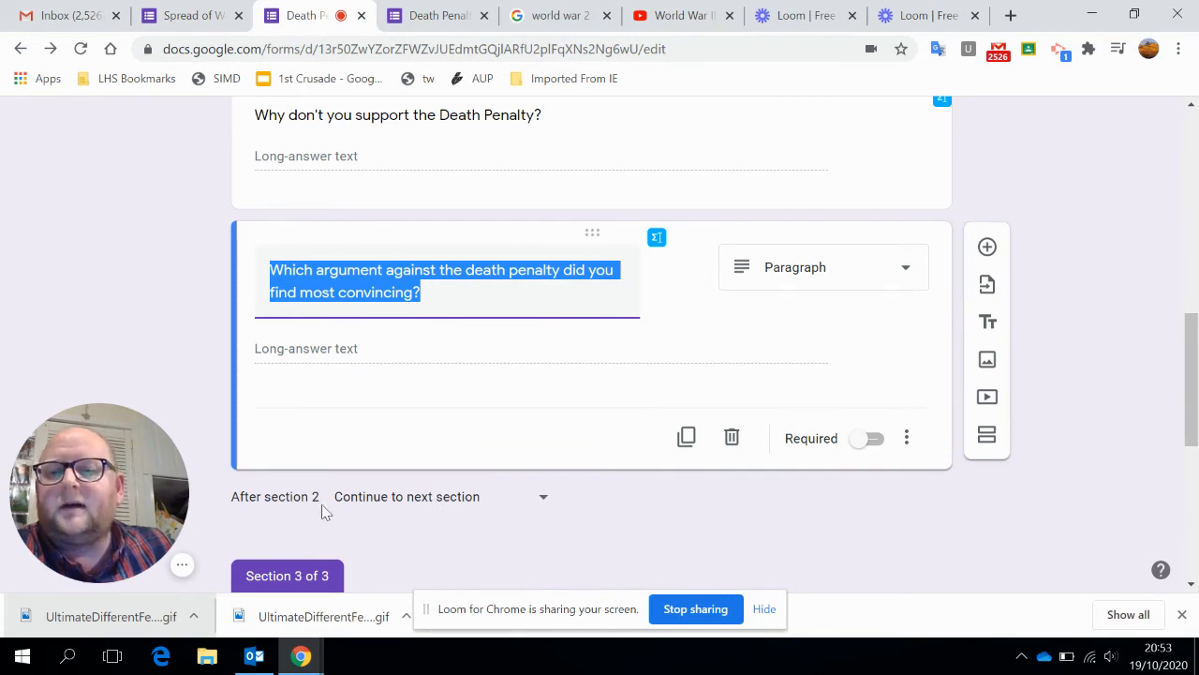
{"action": "left_click", "coordinate": [542, 507]}
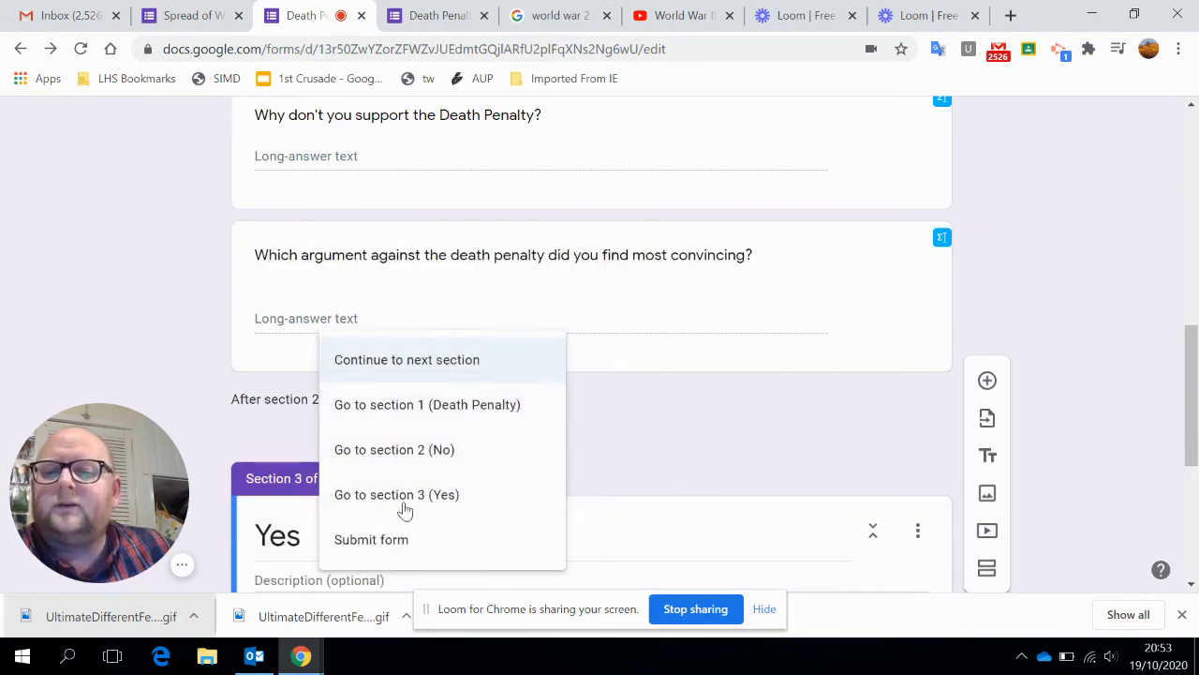
{"action": "left_click", "coordinate": [402, 547]}
Examine the form from the No section's ending to the Yes section's last question for any remaining section routing.
{"action": "scroll", "coordinate": [735, 472], "scroll_direction": "down", "scroll_amount": 3}
{"action": "scroll", "coordinate": [656, 440], "scroll_direction": "up", "scroll_amount": 3}
{"action": "scroll", "coordinate": [646, 447], "scroll_direction": "down", "scroll_amount": 2}
{"action": "scroll", "coordinate": [590, 357], "scroll_direction": "up", "scroll_amount": 2}
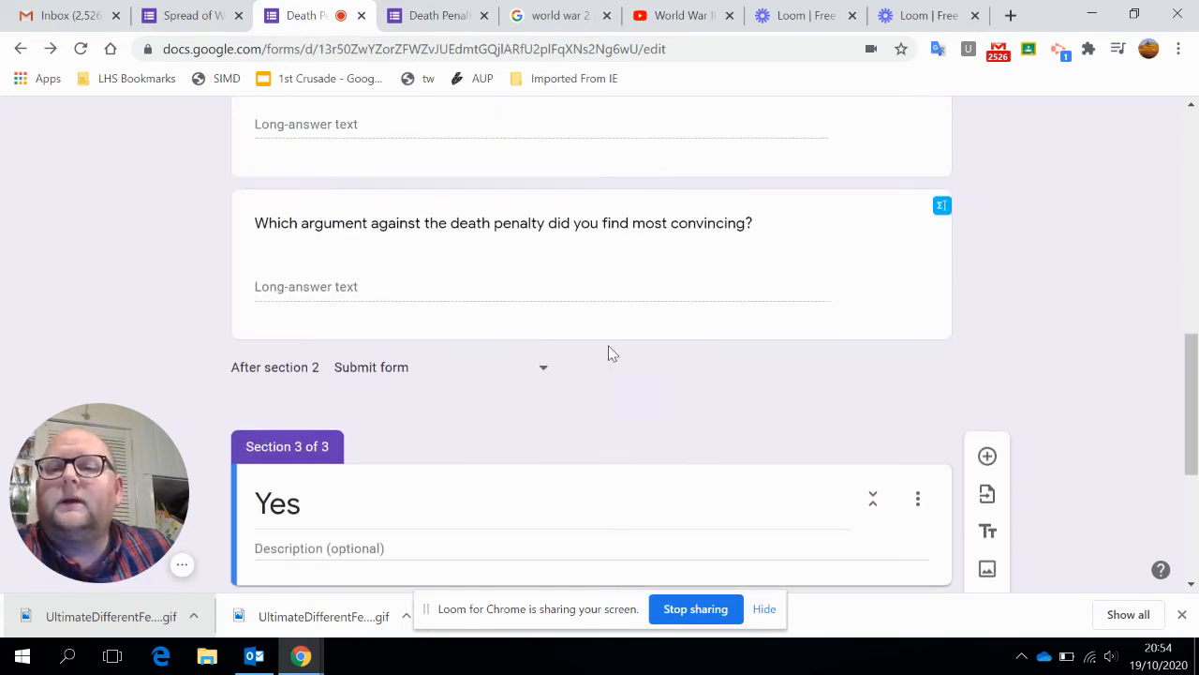
{"action": "scroll", "coordinate": [601, 369], "scroll_direction": "down", "scroll_amount": 4}
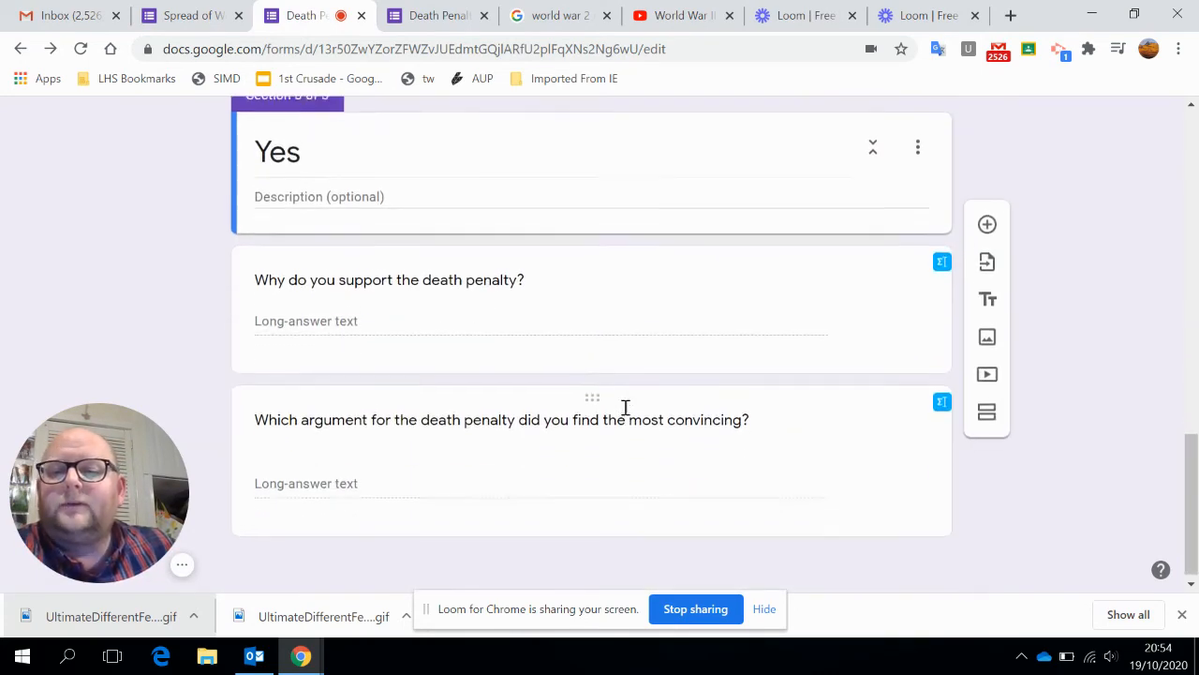
{"action": "left_click", "coordinate": [562, 495]}
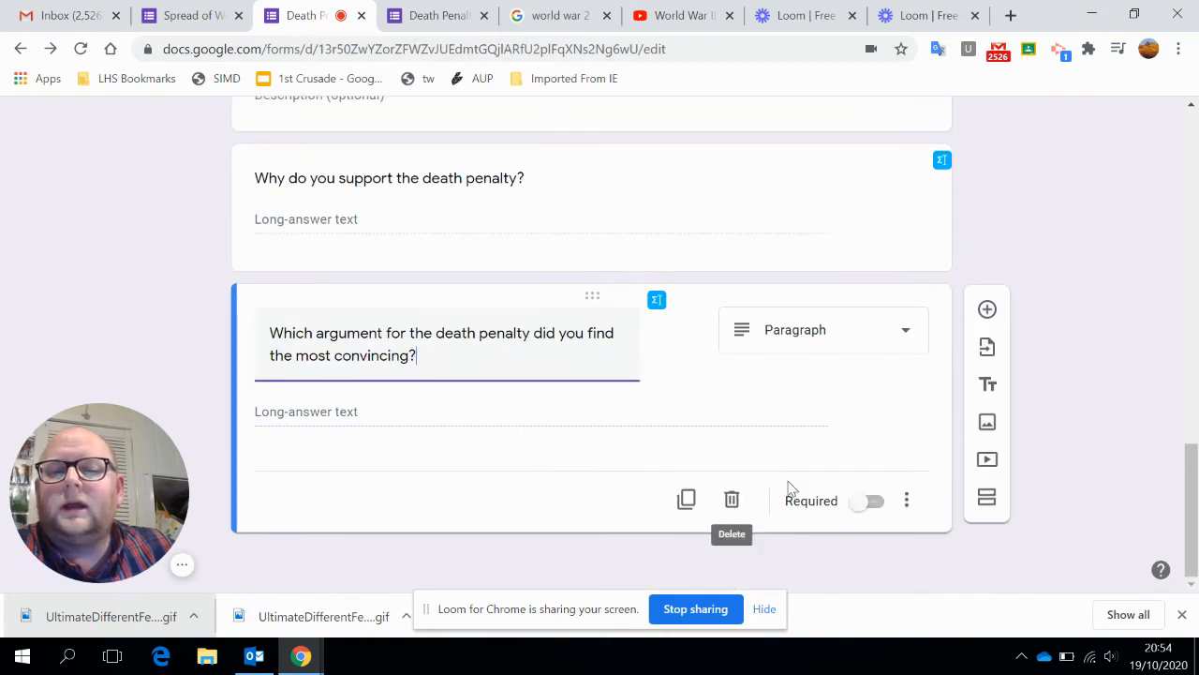
{"action": "scroll", "coordinate": [561, 407], "scroll_direction": "up", "scroll_amount": 4}
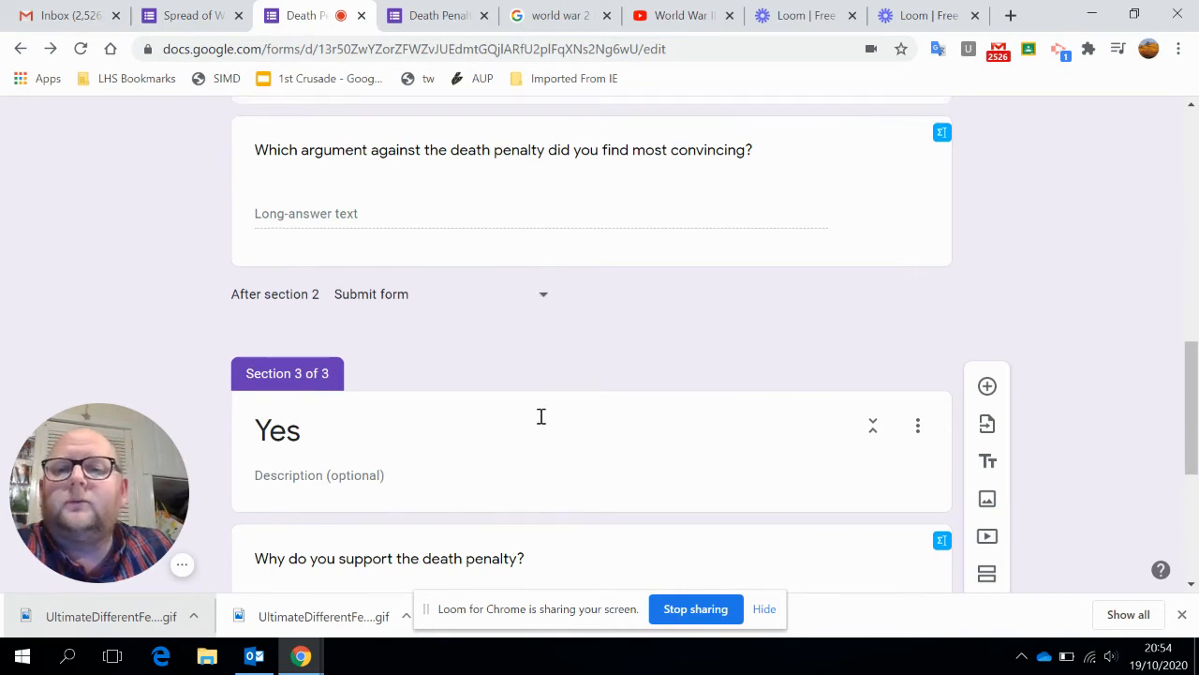
{"action": "scroll", "coordinate": [524, 393], "scroll_direction": "up", "scroll_amount": 10}
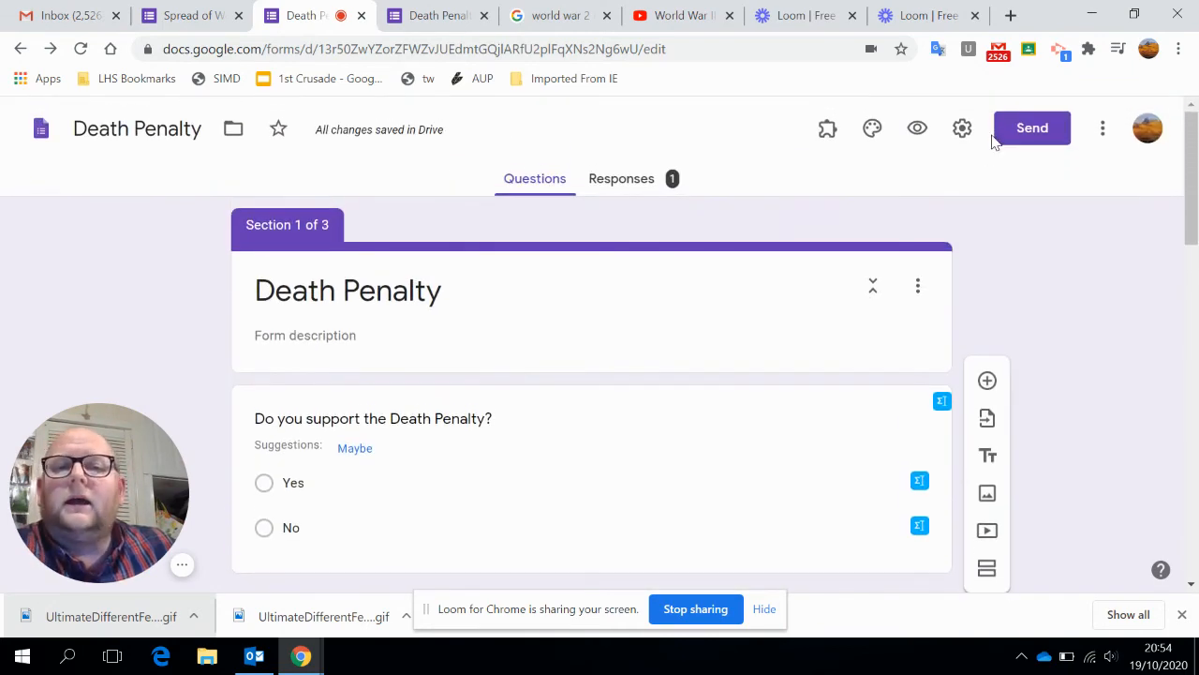
Preview the form again, answer No, give "Because ..." as the reason for not supporting the death penalty, and submit.
{"action": "left_click", "coordinate": [916, 132]}
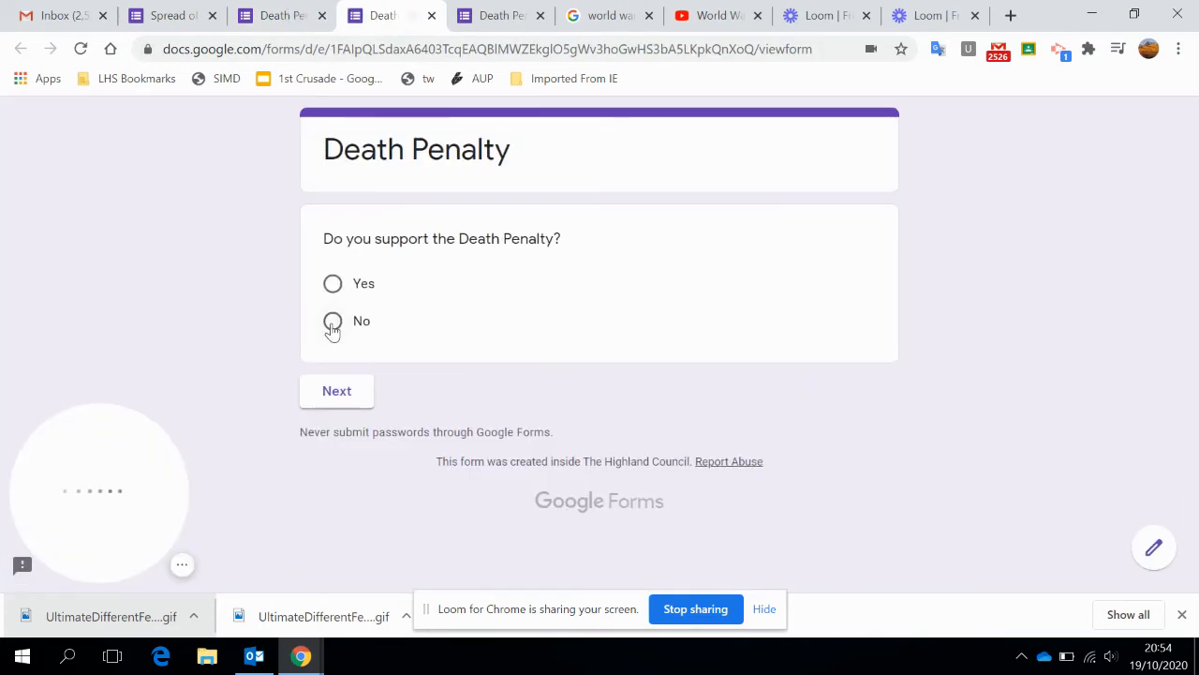
{"action": "left_click", "coordinate": [333, 323]}
{"action": "left_click", "coordinate": [333, 426]}
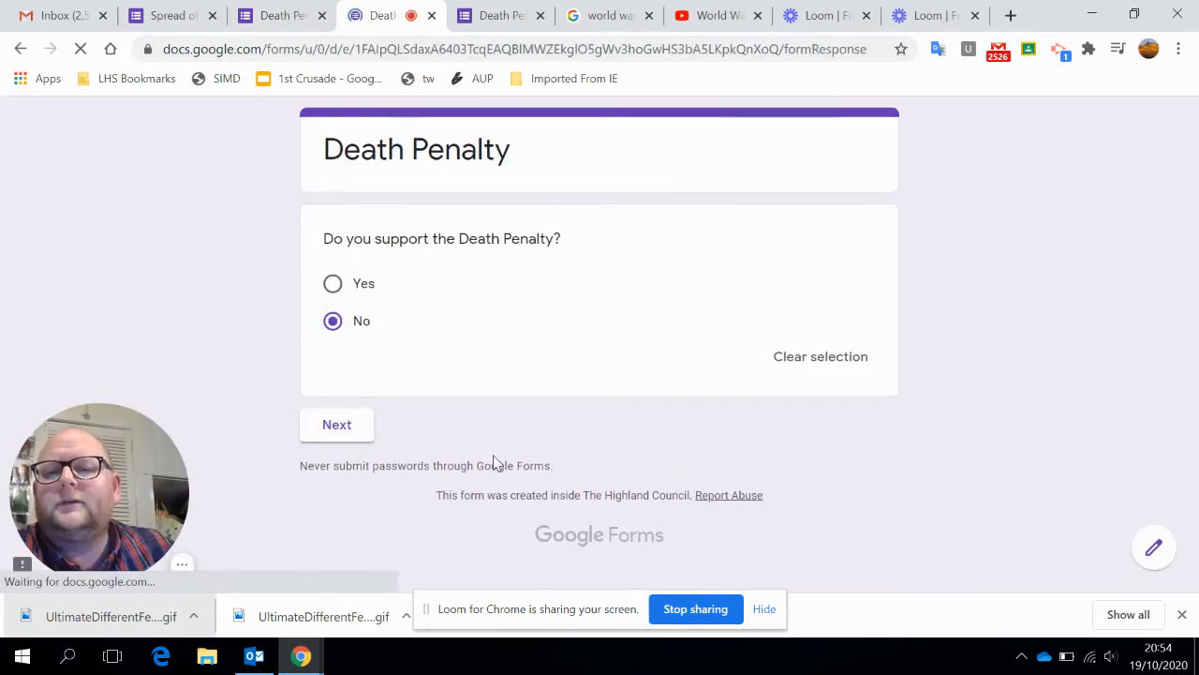
{"action": "left_click", "coordinate": [425, 328]}
{"action": "type", "text": "Because ..."}
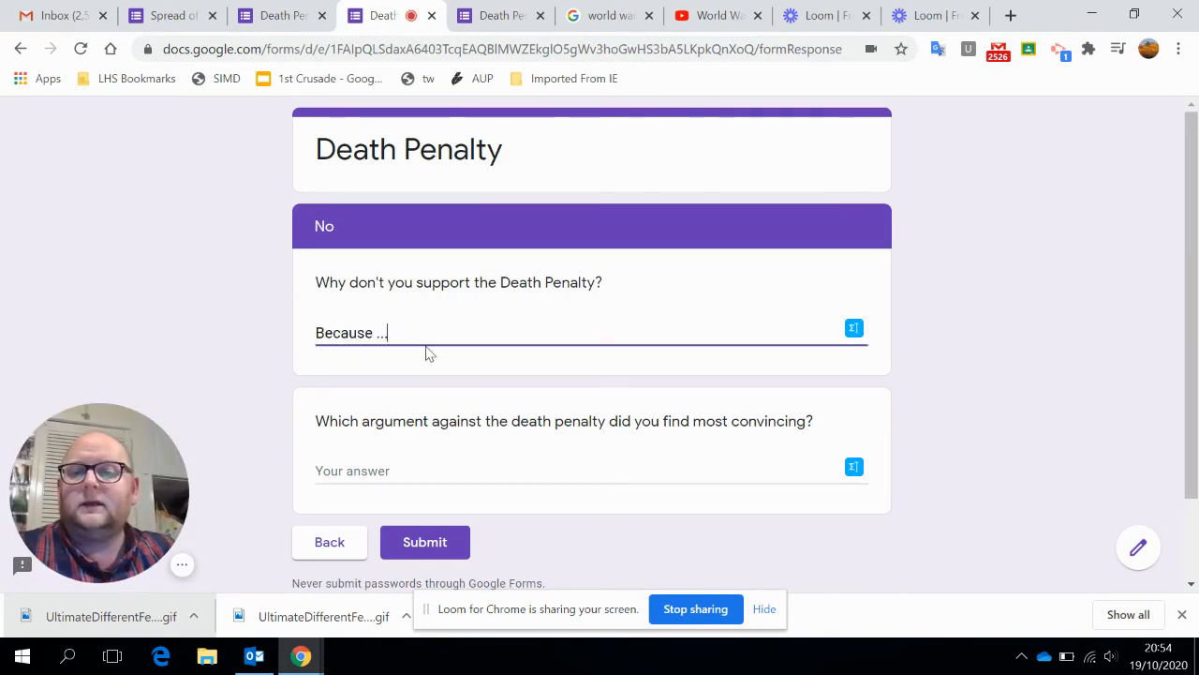
{"action": "left_click", "coordinate": [425, 544]}
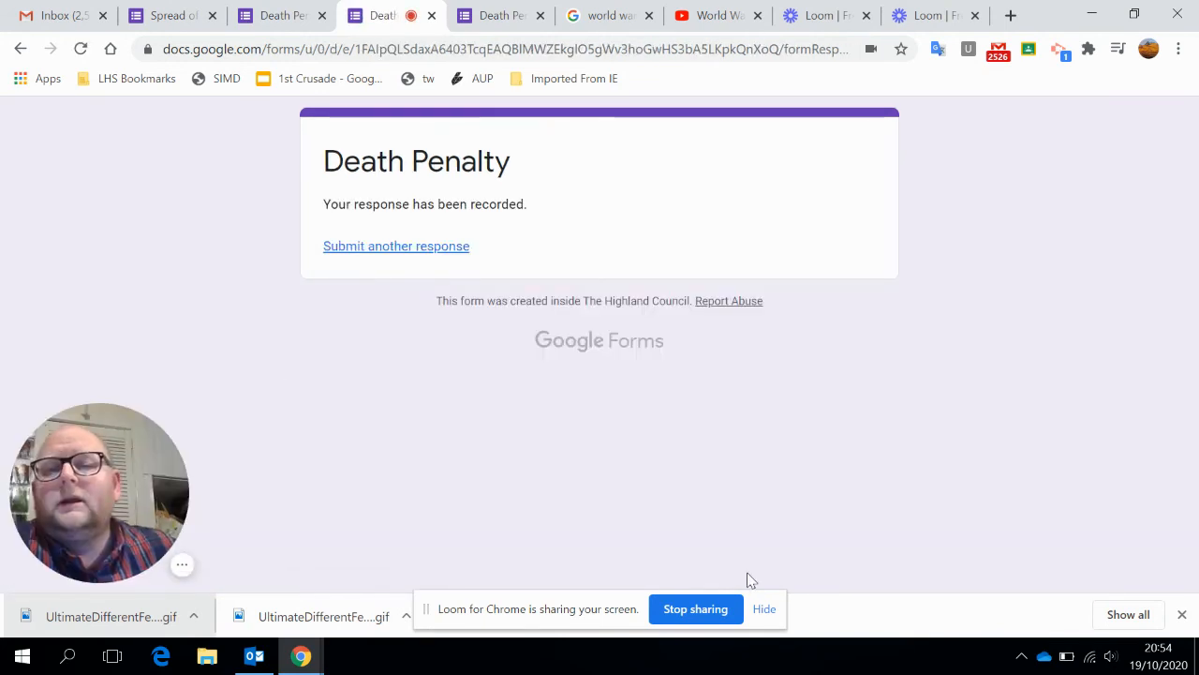
Back in the Death Penalty form editor, add response validation to the No section's "Why don't you support the Death Penalty?" question.
{"action": "left_click", "coordinate": [312, 18]}
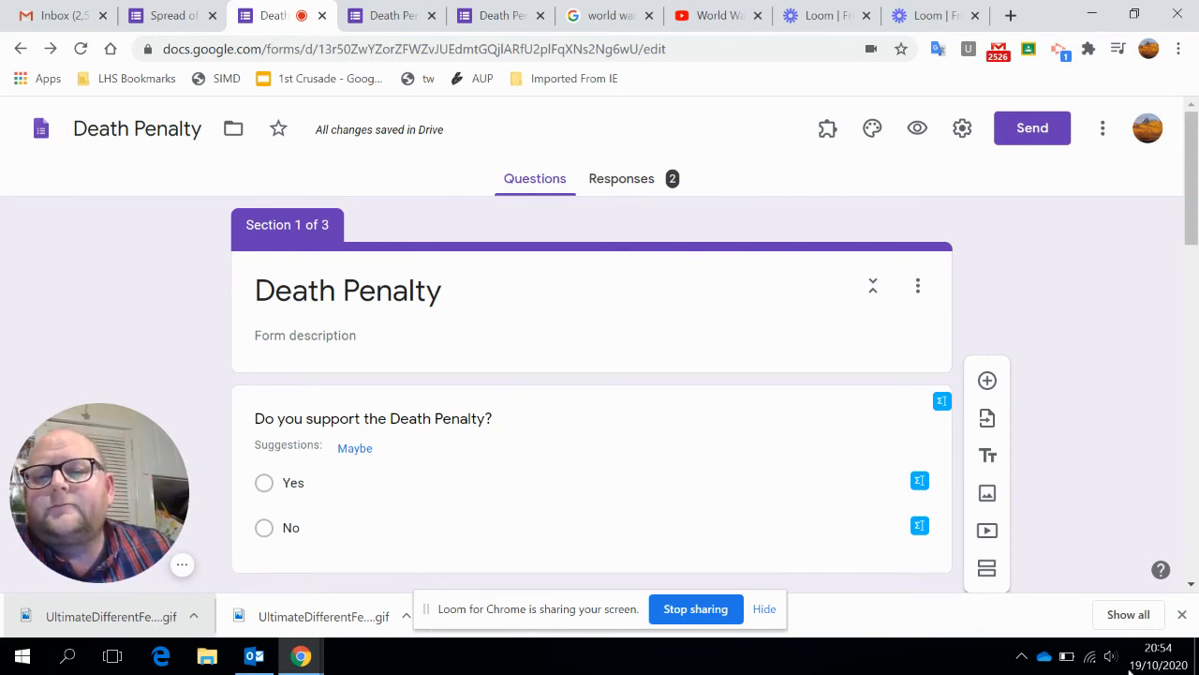
{"action": "scroll", "coordinate": [789, 408], "scroll_direction": "down", "scroll_amount": 4}
{"action": "scroll", "coordinate": [527, 343], "scroll_direction": "down", "scroll_amount": 2}
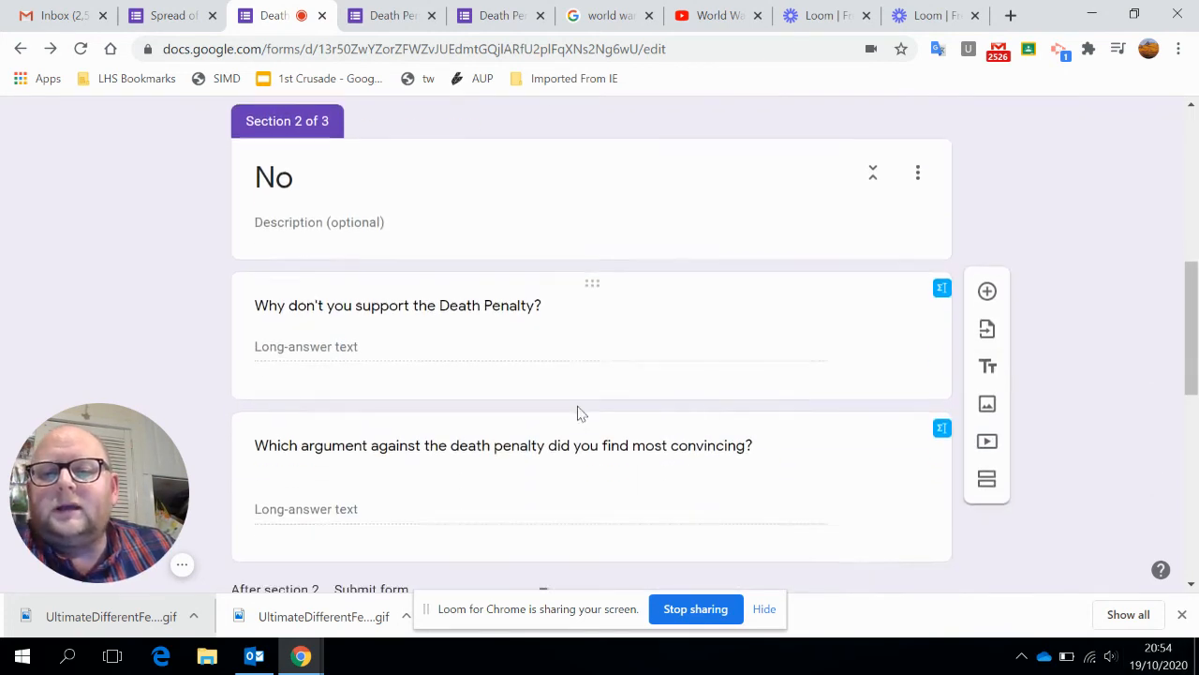
{"action": "left_click", "coordinate": [891, 343]}
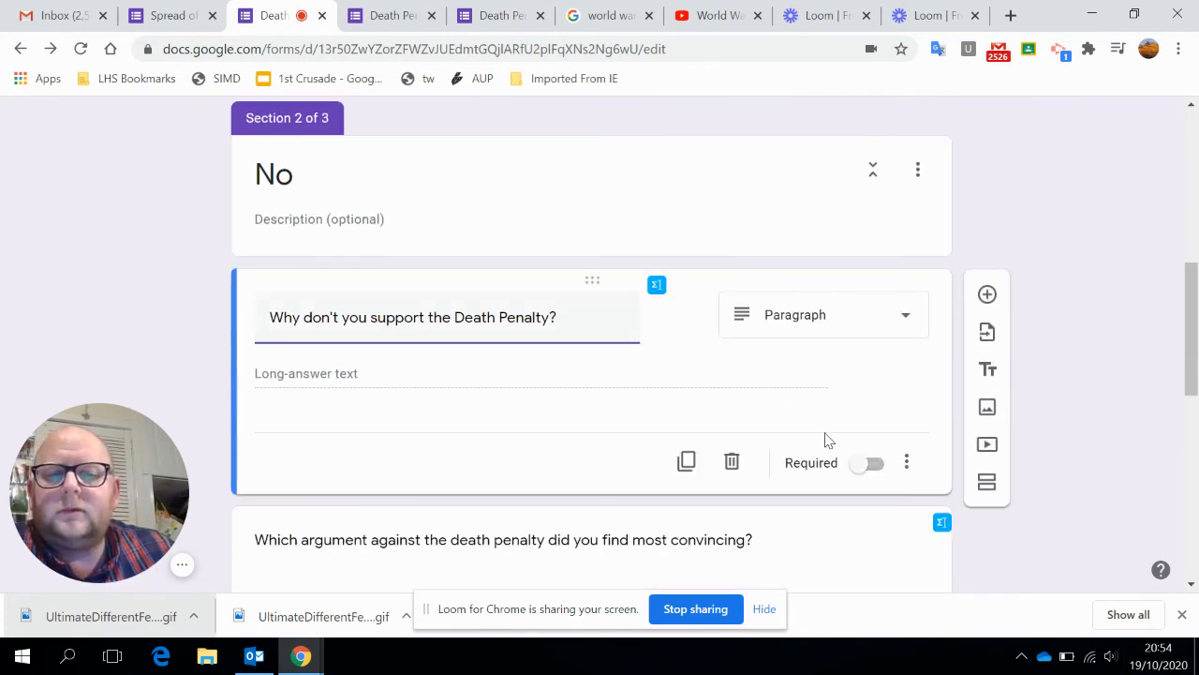
{"action": "left_click", "coordinate": [907, 469]}
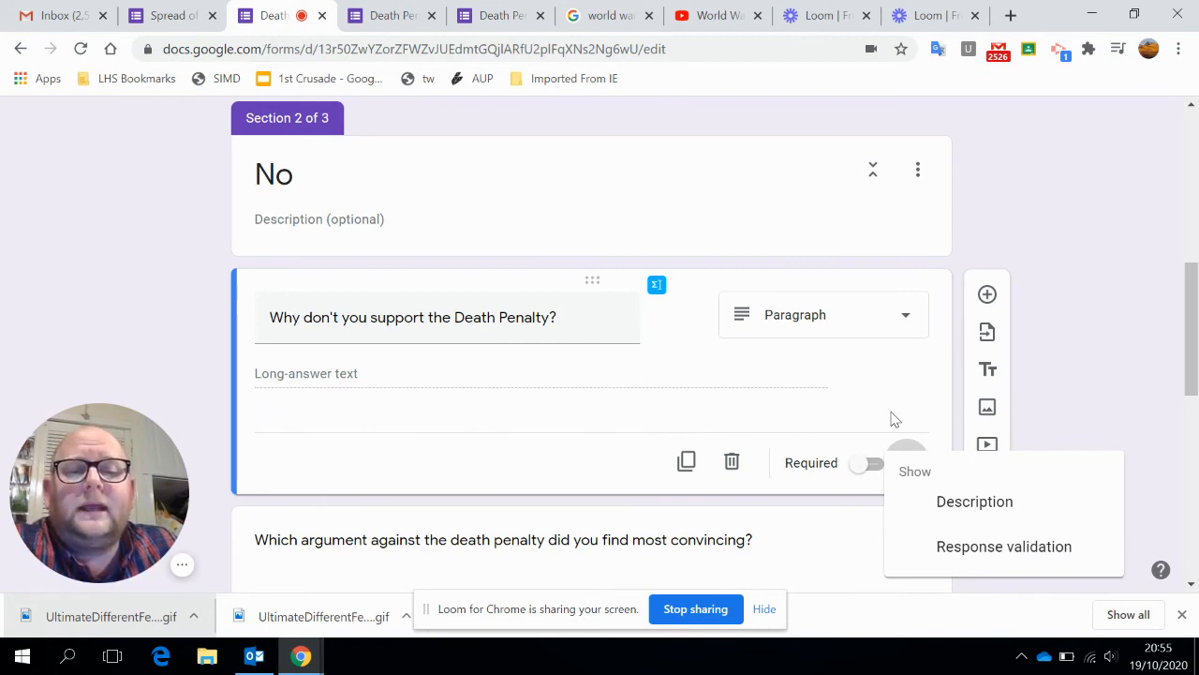
{"action": "left_click", "coordinate": [893, 454]}
{"action": "left_click", "coordinate": [905, 461]}
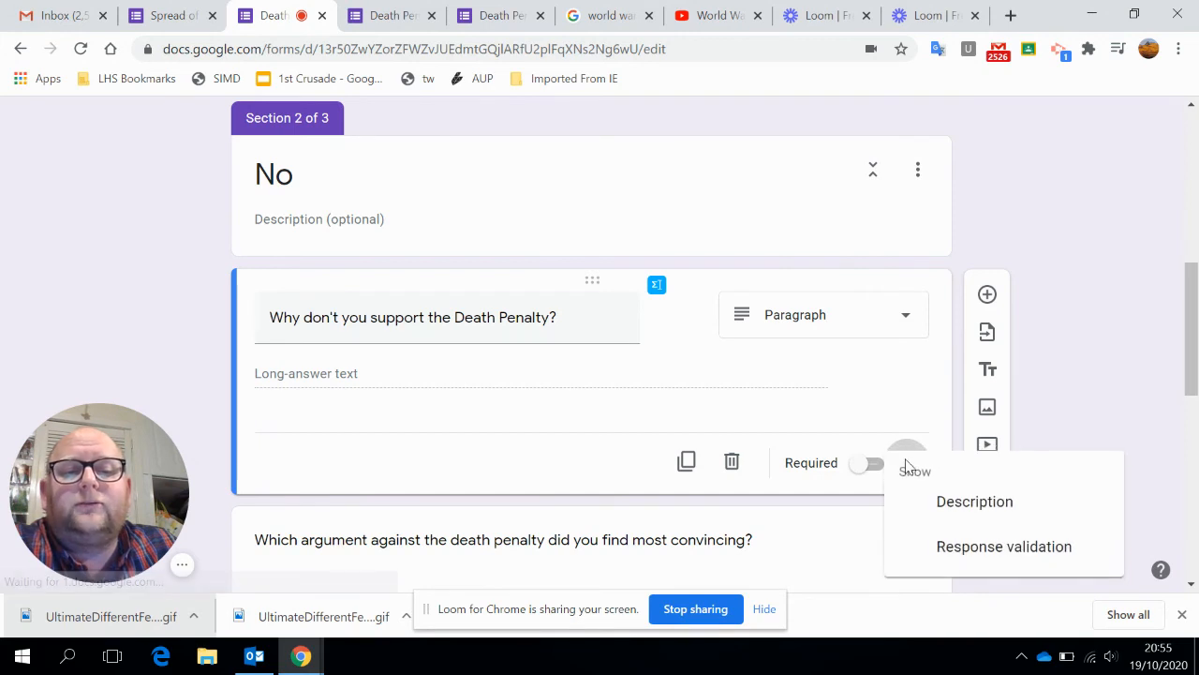
{"action": "left_click", "coordinate": [989, 566]}
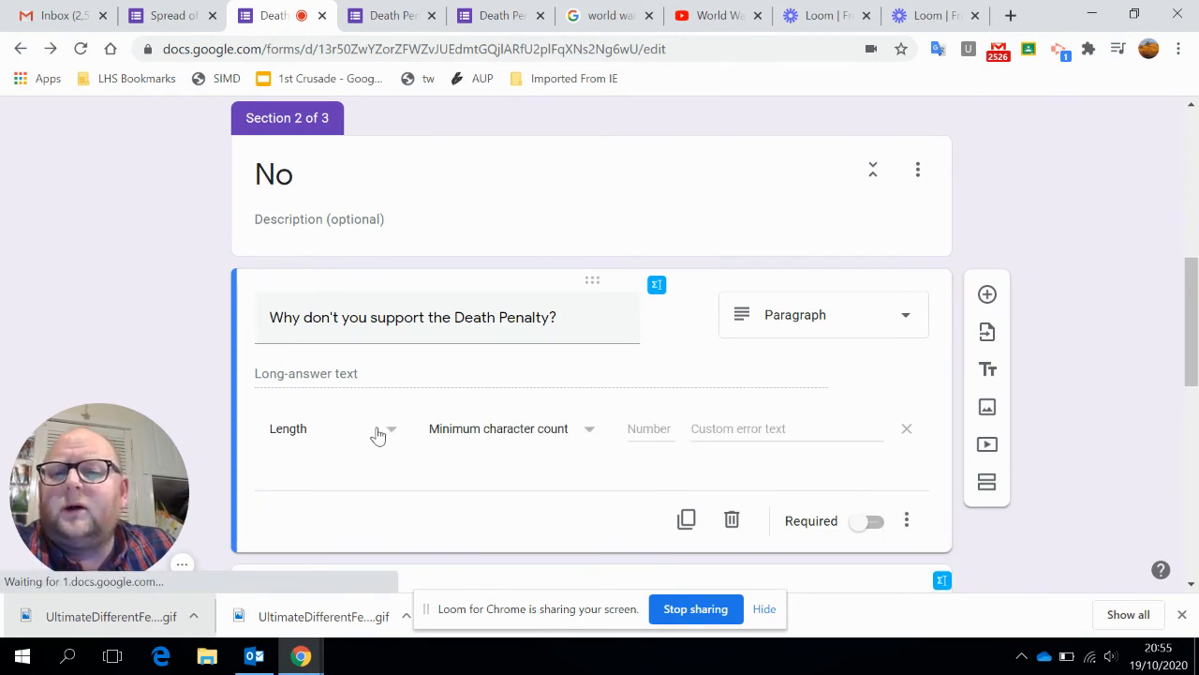
Set the question's validation to Length with a minimum character count of 300.
{"action": "left_click", "coordinate": [393, 437]}
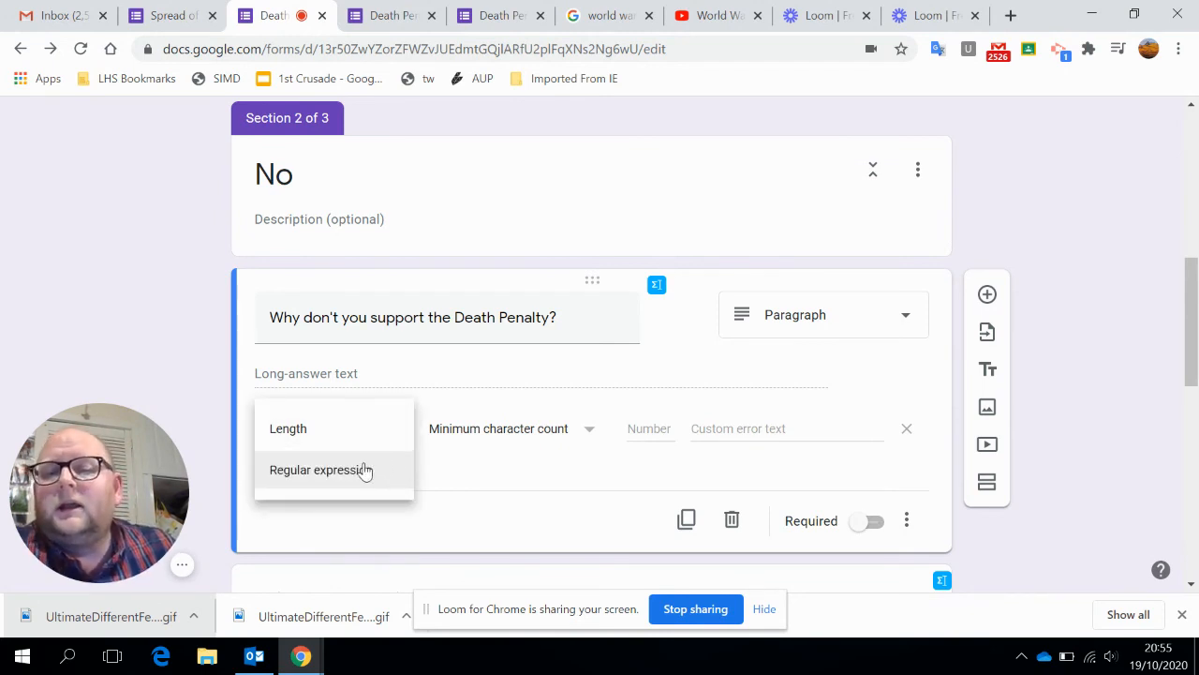
{"action": "left_click", "coordinate": [379, 431]}
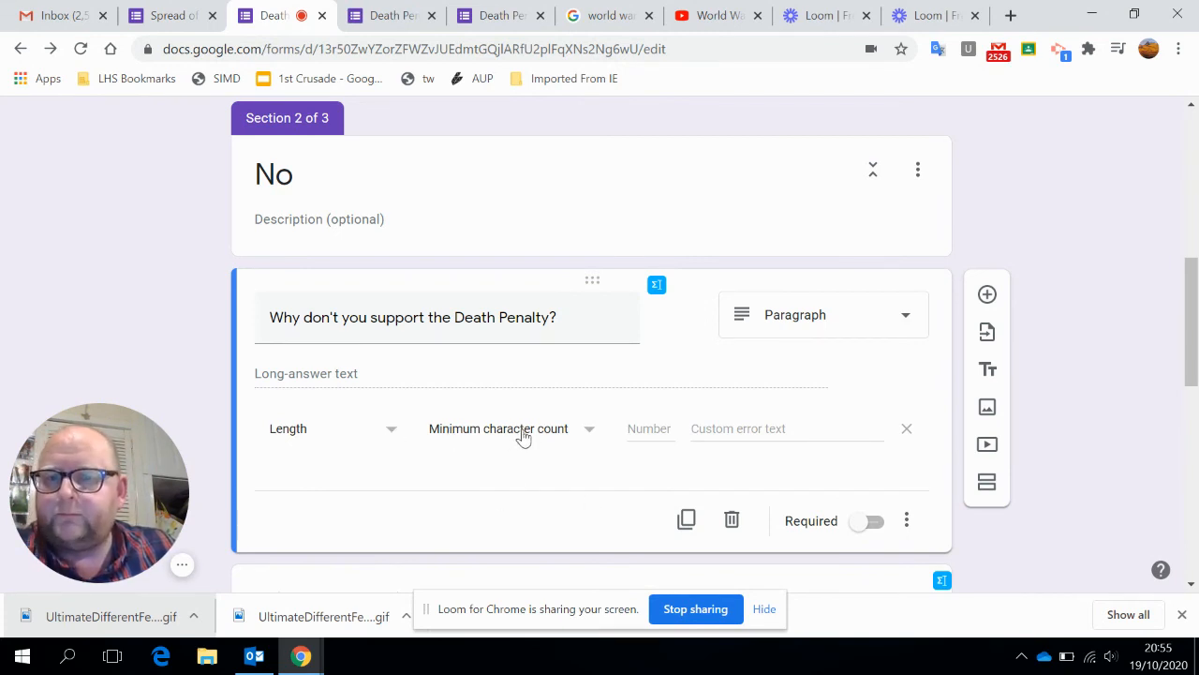
{"action": "left_click", "coordinate": [581, 438]}
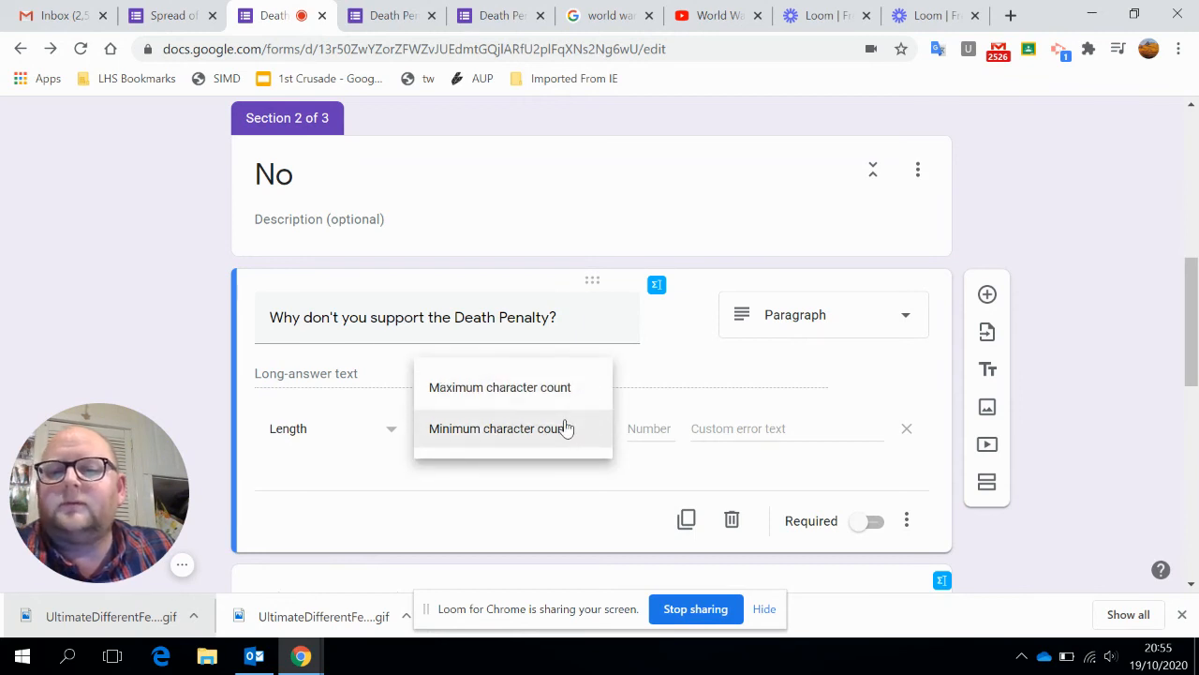
{"action": "left_click", "coordinate": [569, 428]}
{"action": "left_click", "coordinate": [633, 427]}
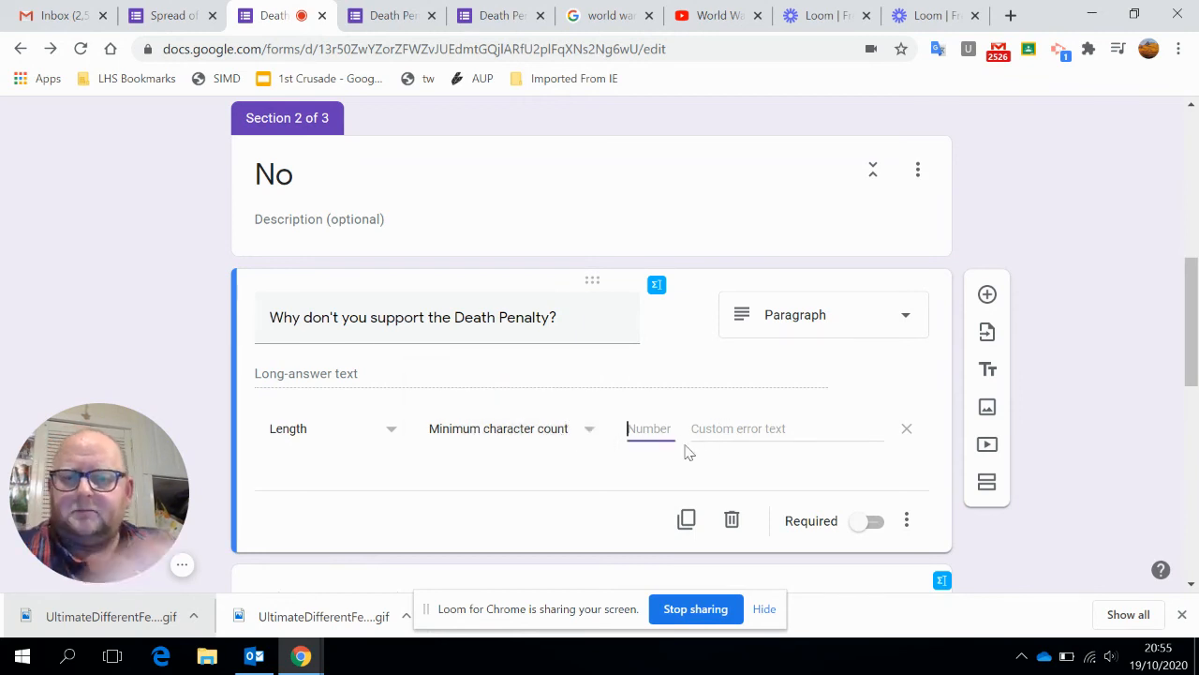
{"action": "type", "text": "300"}
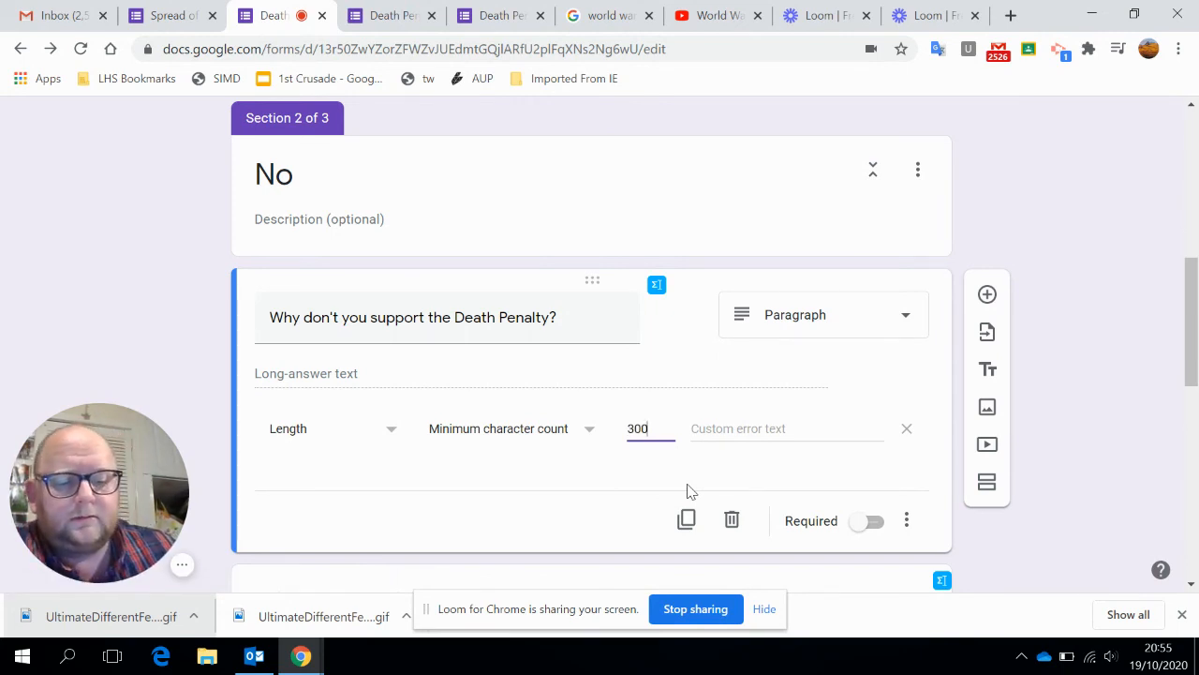
Set the validation's custom error text to "Please write a longer answer with a minimum of 300 characters".
{"action": "left_click", "coordinate": [724, 432]}
{"action": "type", "text": "P"}
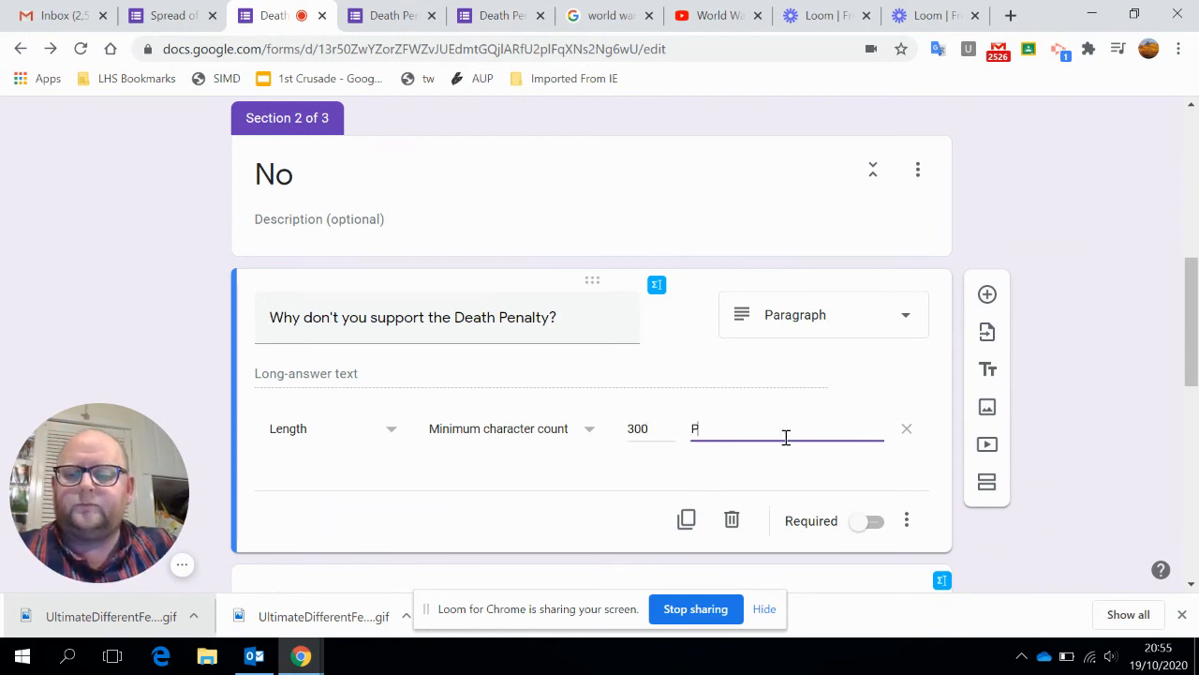
{"action": "type", "text": "lease wr"}
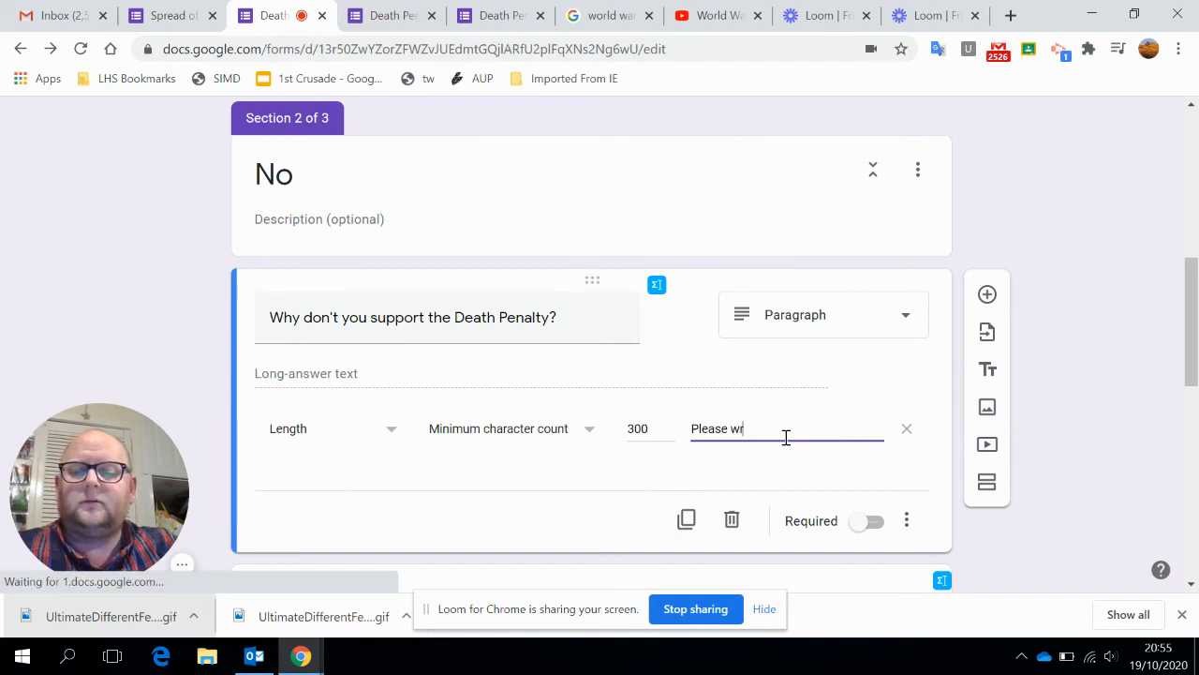
{"action": "key", "text": "BackSpace"}
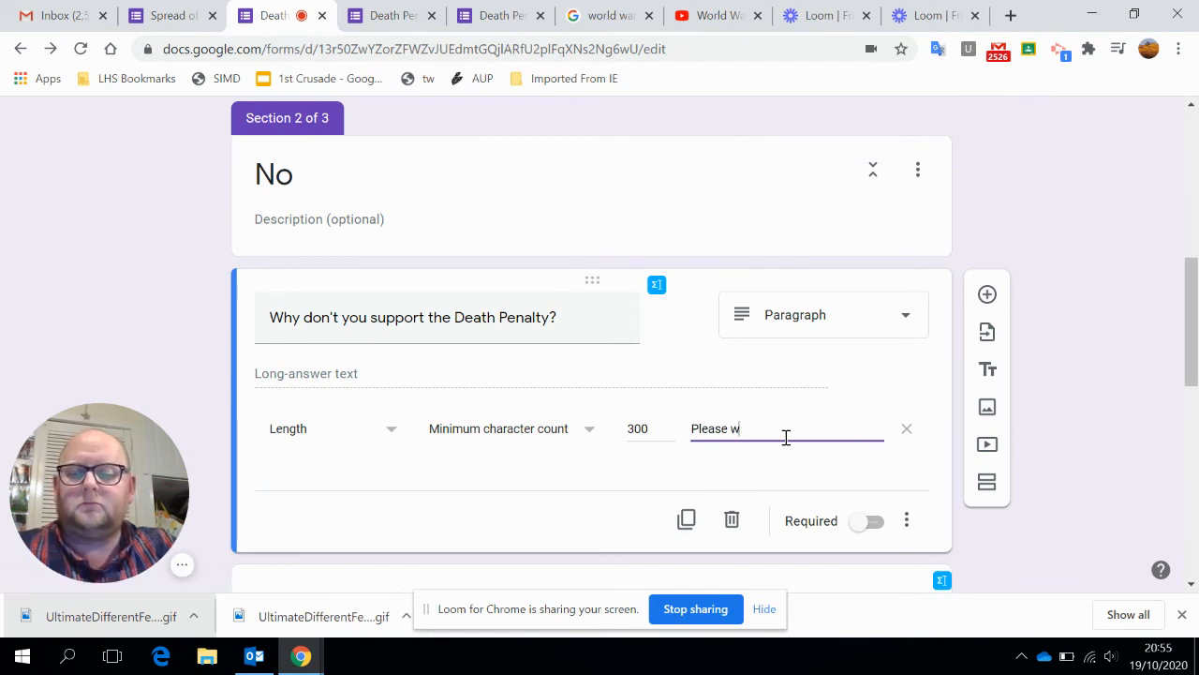
{"action": "type", "text": "rite a longer answer with a mini"}
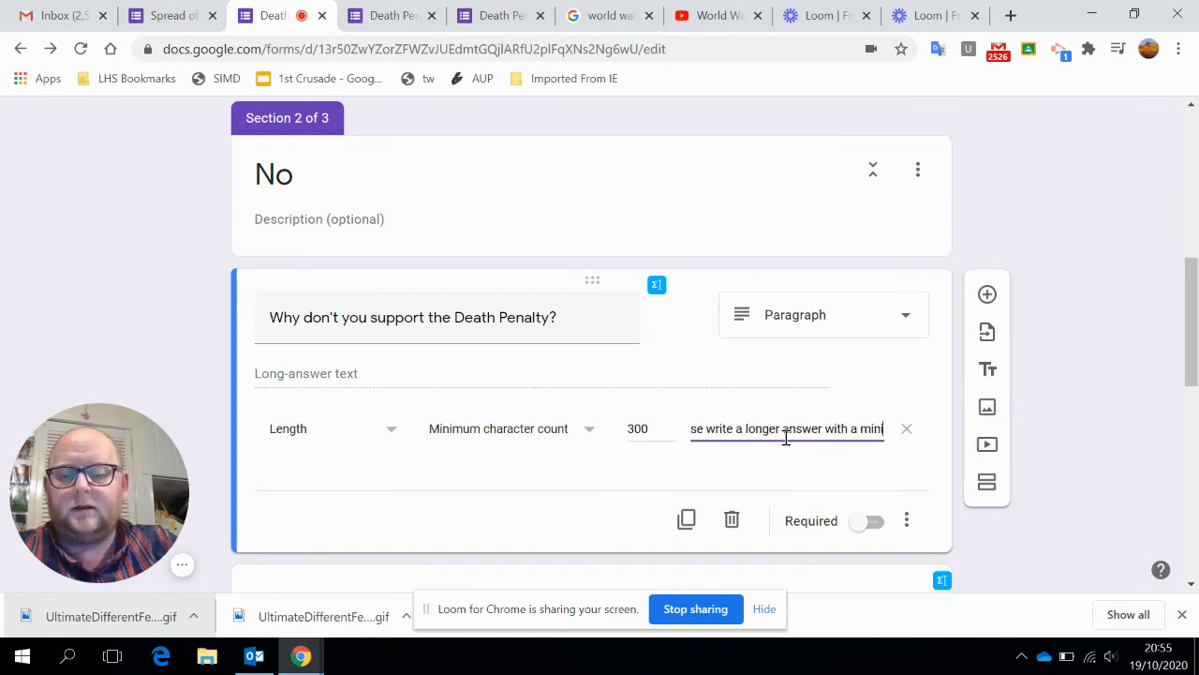
{"action": "type", "text": "mum of 30"}
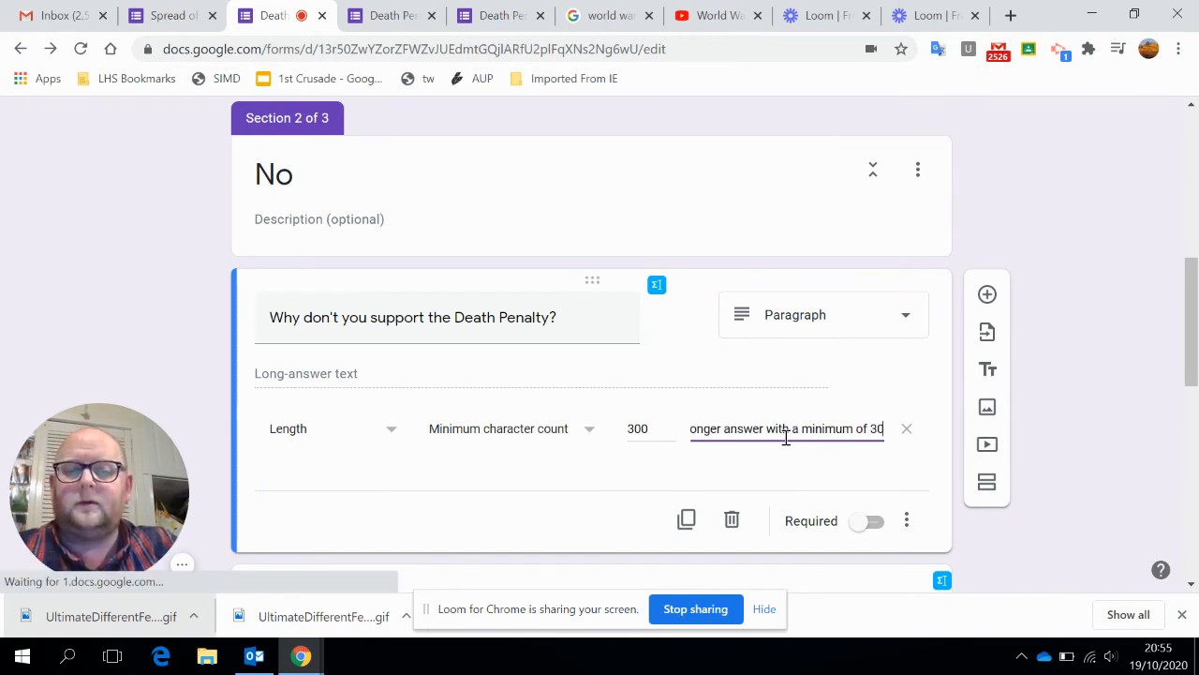
{"action": "type", "text": "0 characters"}
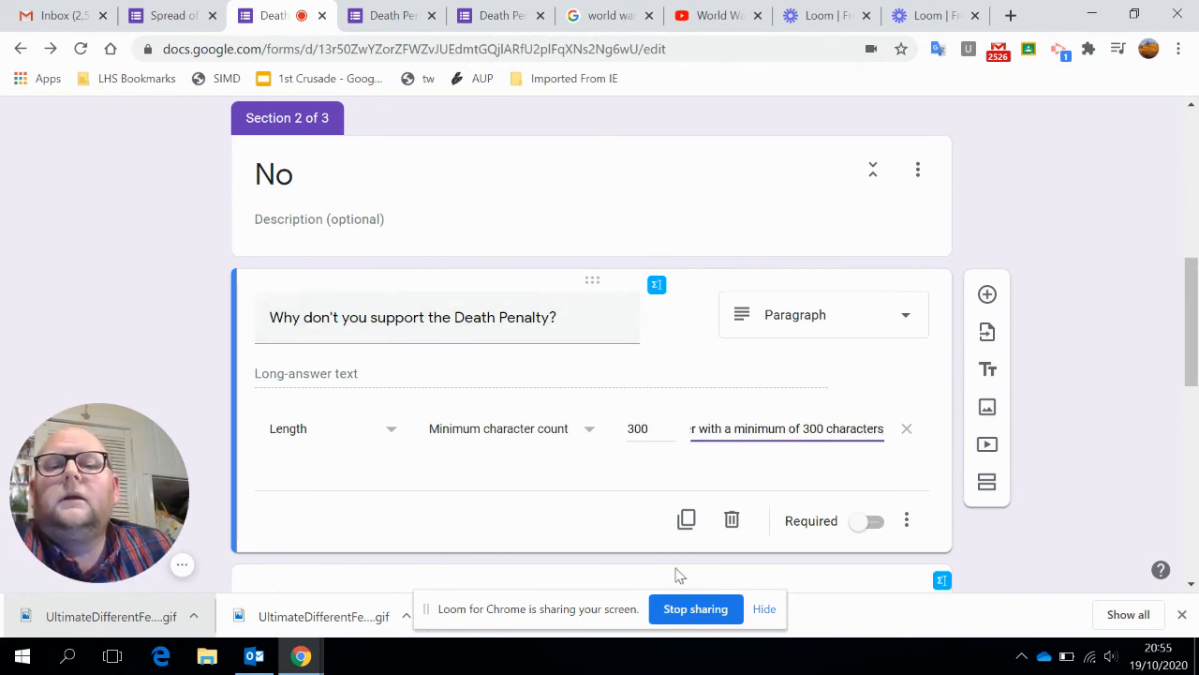
Start another test response in the live Death Penalty form, answer No and continue to the No section.
{"action": "scroll", "coordinate": [693, 456], "scroll_direction": "down", "scroll_amount": 2}
{"action": "left_click", "coordinate": [396, 307]}
{"action": "scroll", "coordinate": [420, 334], "scroll_direction": "up", "scroll_amount": 3}
{"action": "scroll", "coordinate": [420, 334], "scroll_direction": "up", "scroll_amount": 5}
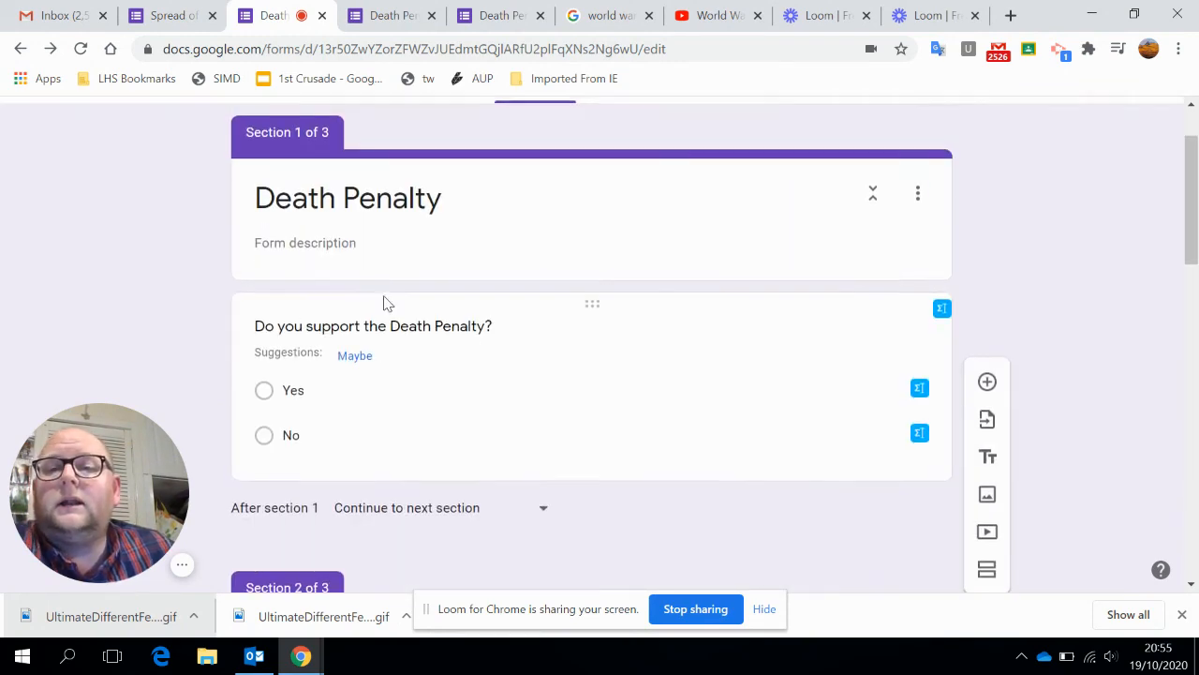
{"action": "left_click", "coordinate": [398, 17]}
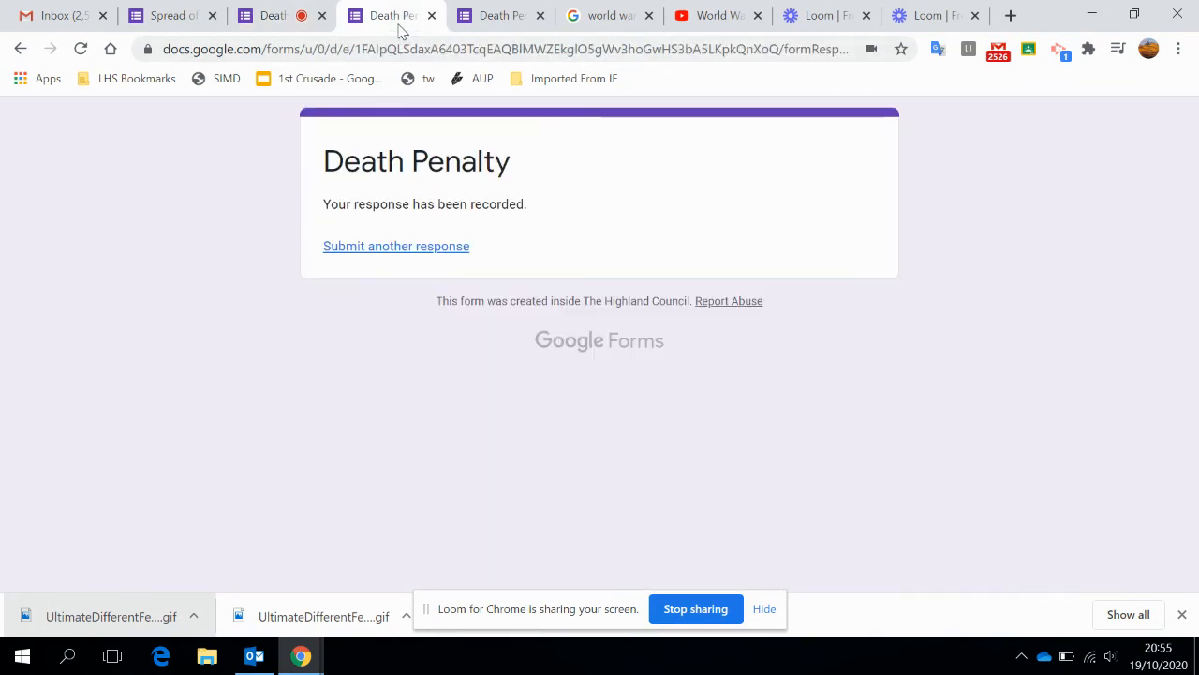
{"action": "left_click", "coordinate": [354, 247]}
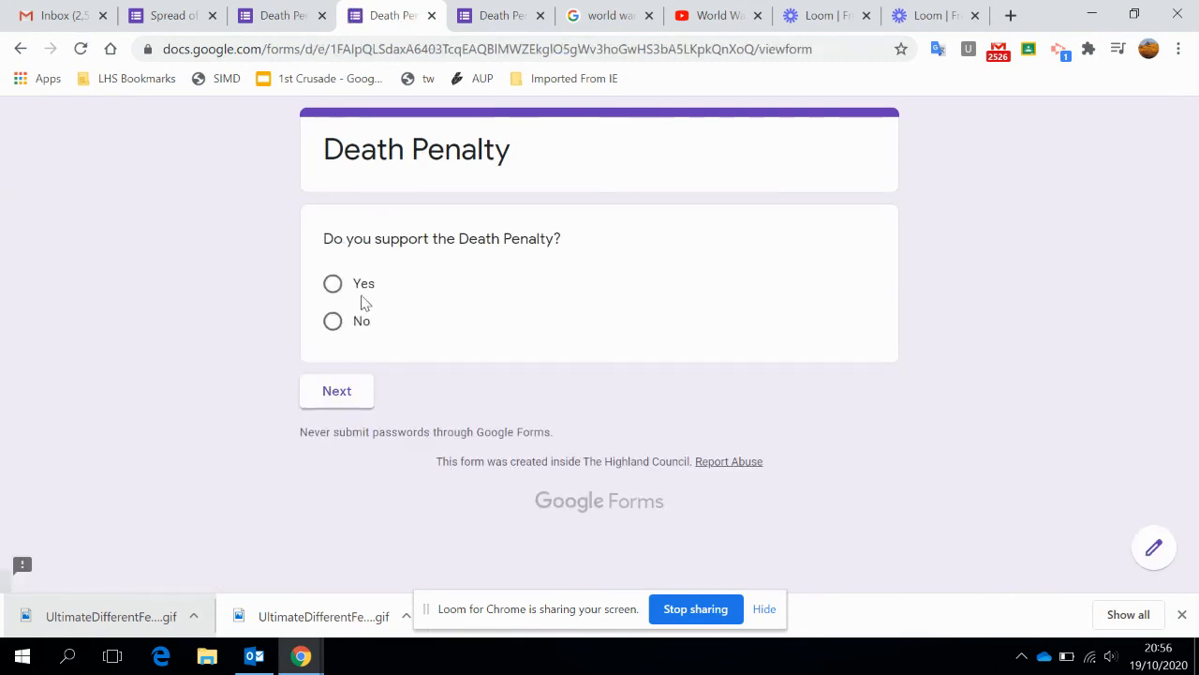
{"action": "left_click", "coordinate": [334, 321]}
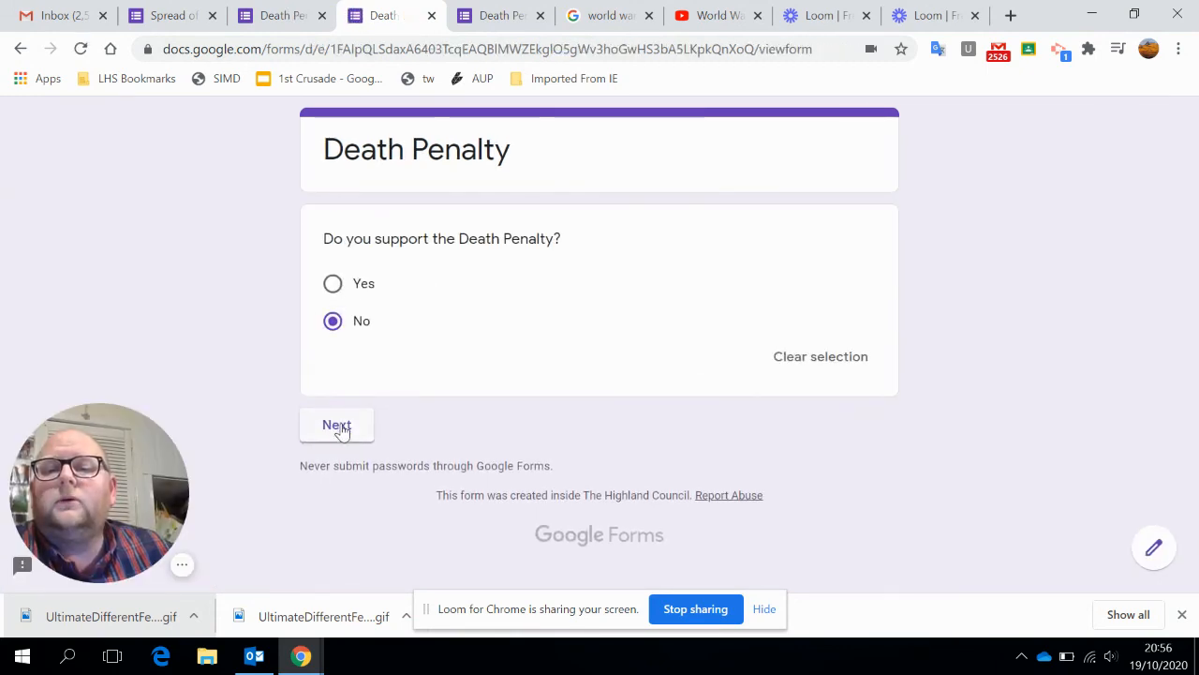
{"action": "left_click", "coordinate": [337, 423]}
Enter "Because ..." as the reason for not supporting the death penalty and try to submit the response.
{"action": "left_click", "coordinate": [446, 329]}
{"action": "type", "text": "Because"}
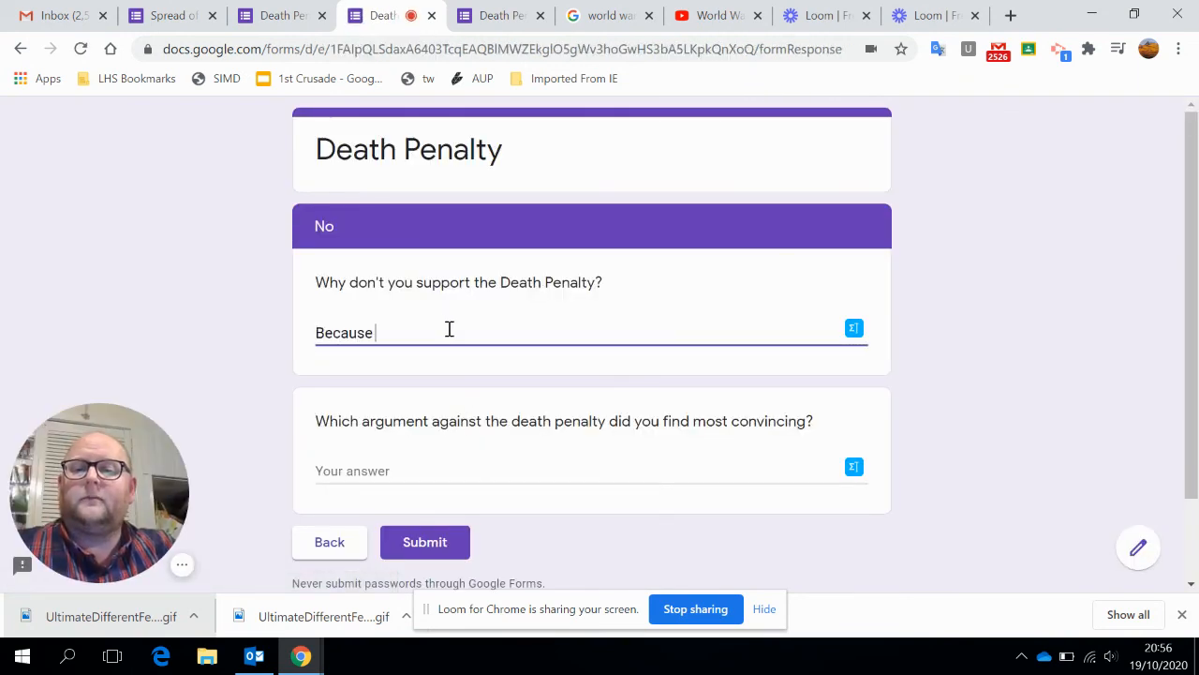
{"action": "type", "text": " ..."}
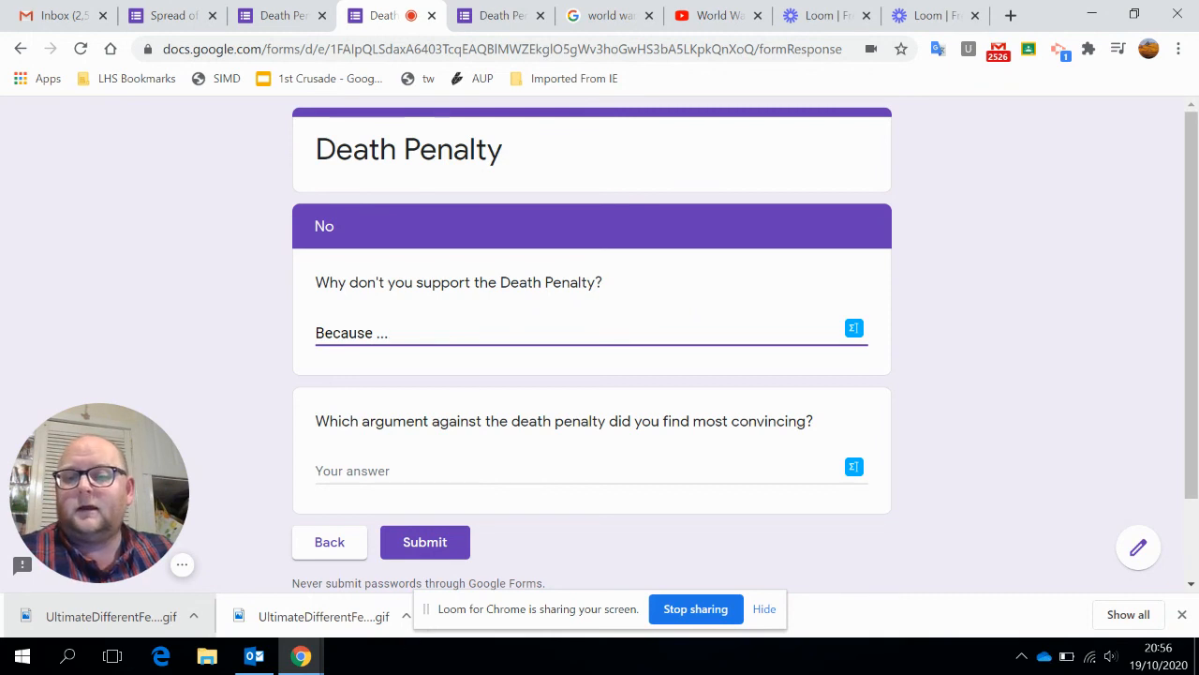
{"action": "left_click", "coordinate": [444, 540]}
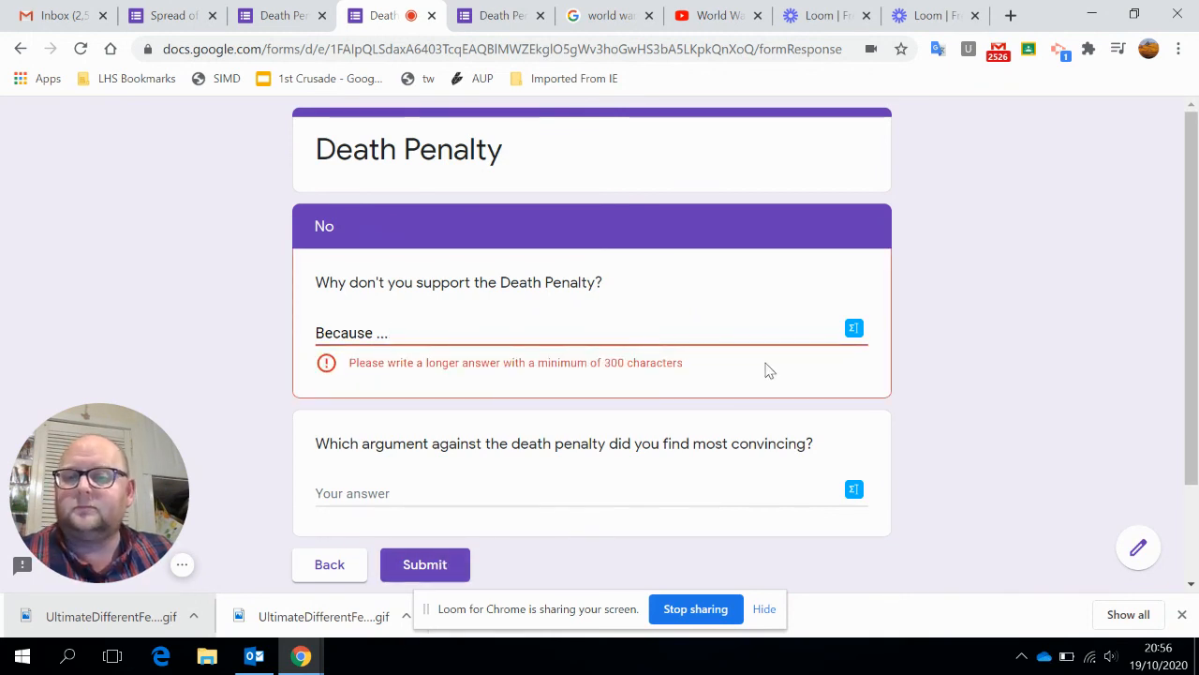
{"action": "left_click", "coordinate": [610, 335]}
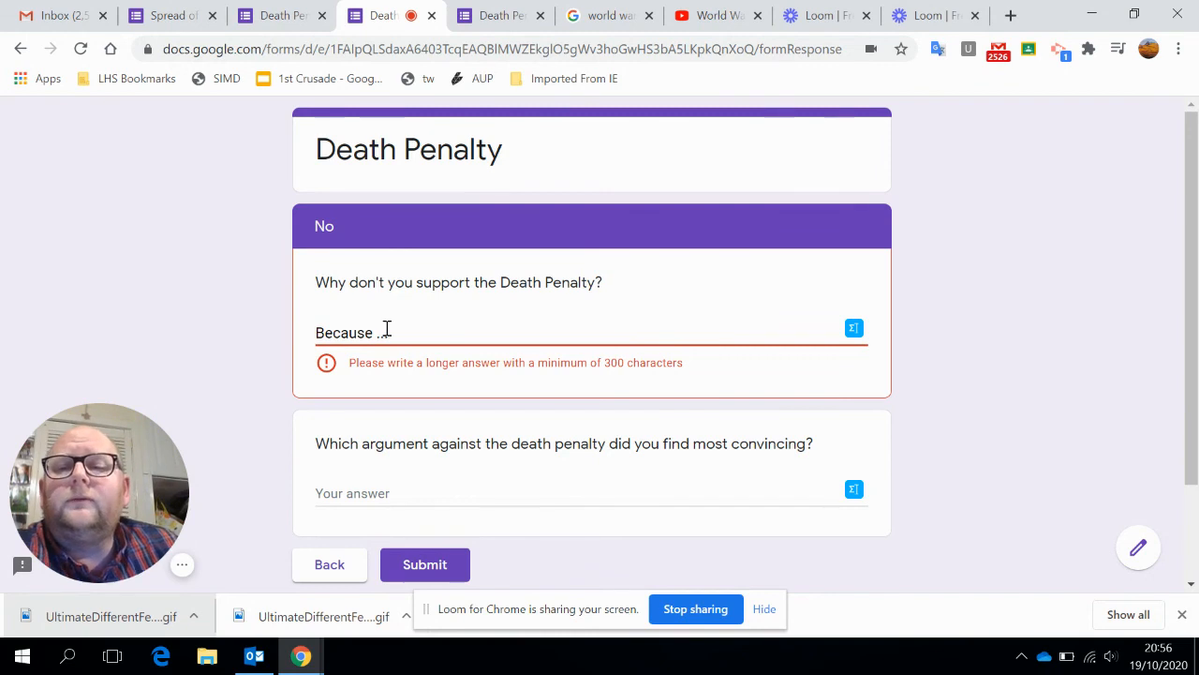
{"action": "scroll", "coordinate": [468, 384], "scroll_direction": "down", "scroll_amount": 2}
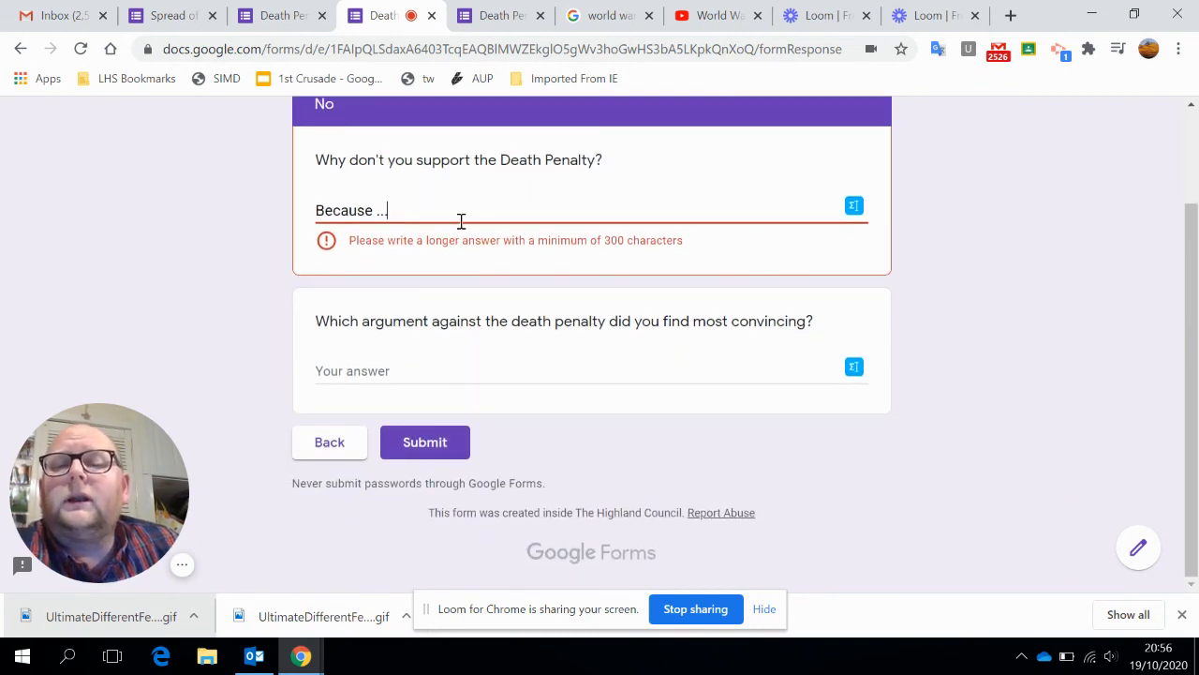